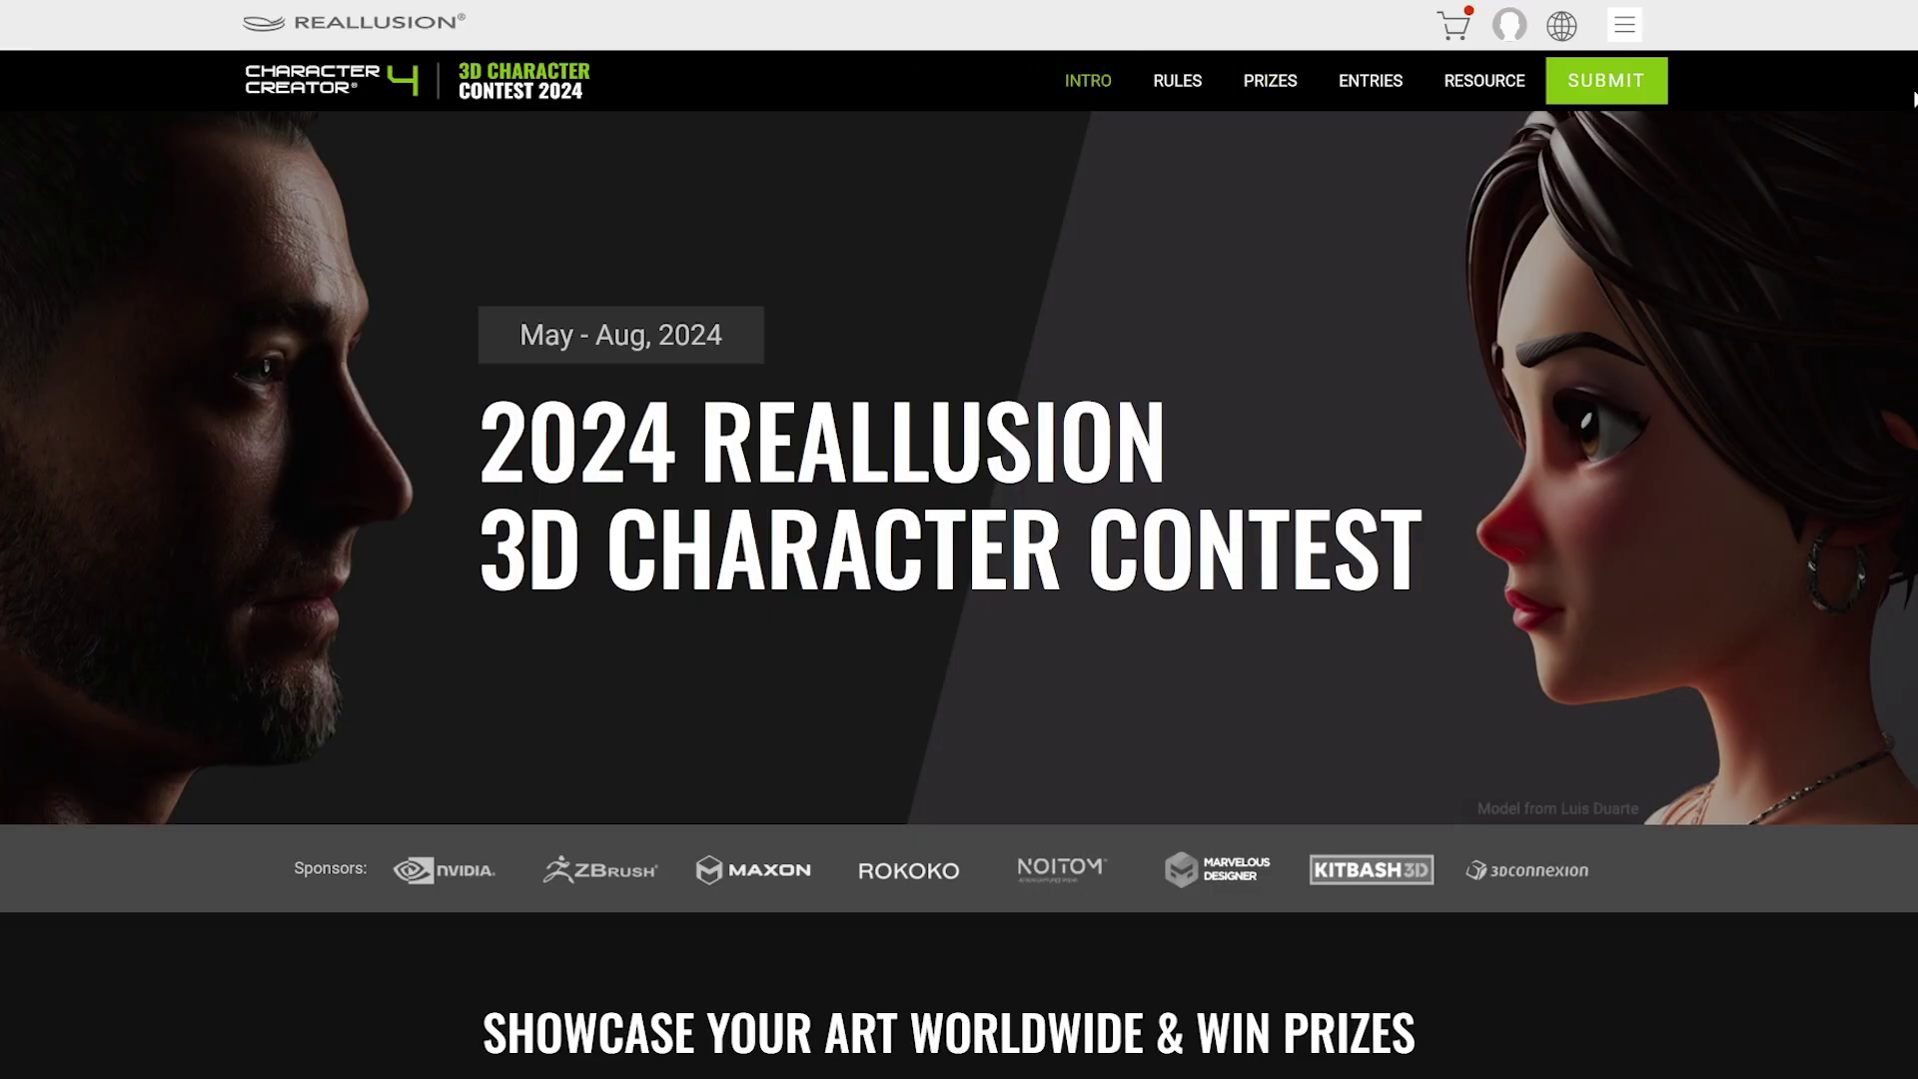
# Step: Scroll to the Free 3-Month License section and highlight its sentence about free access for new contestants
pyautogui.scroll(-7, 1913, 300)
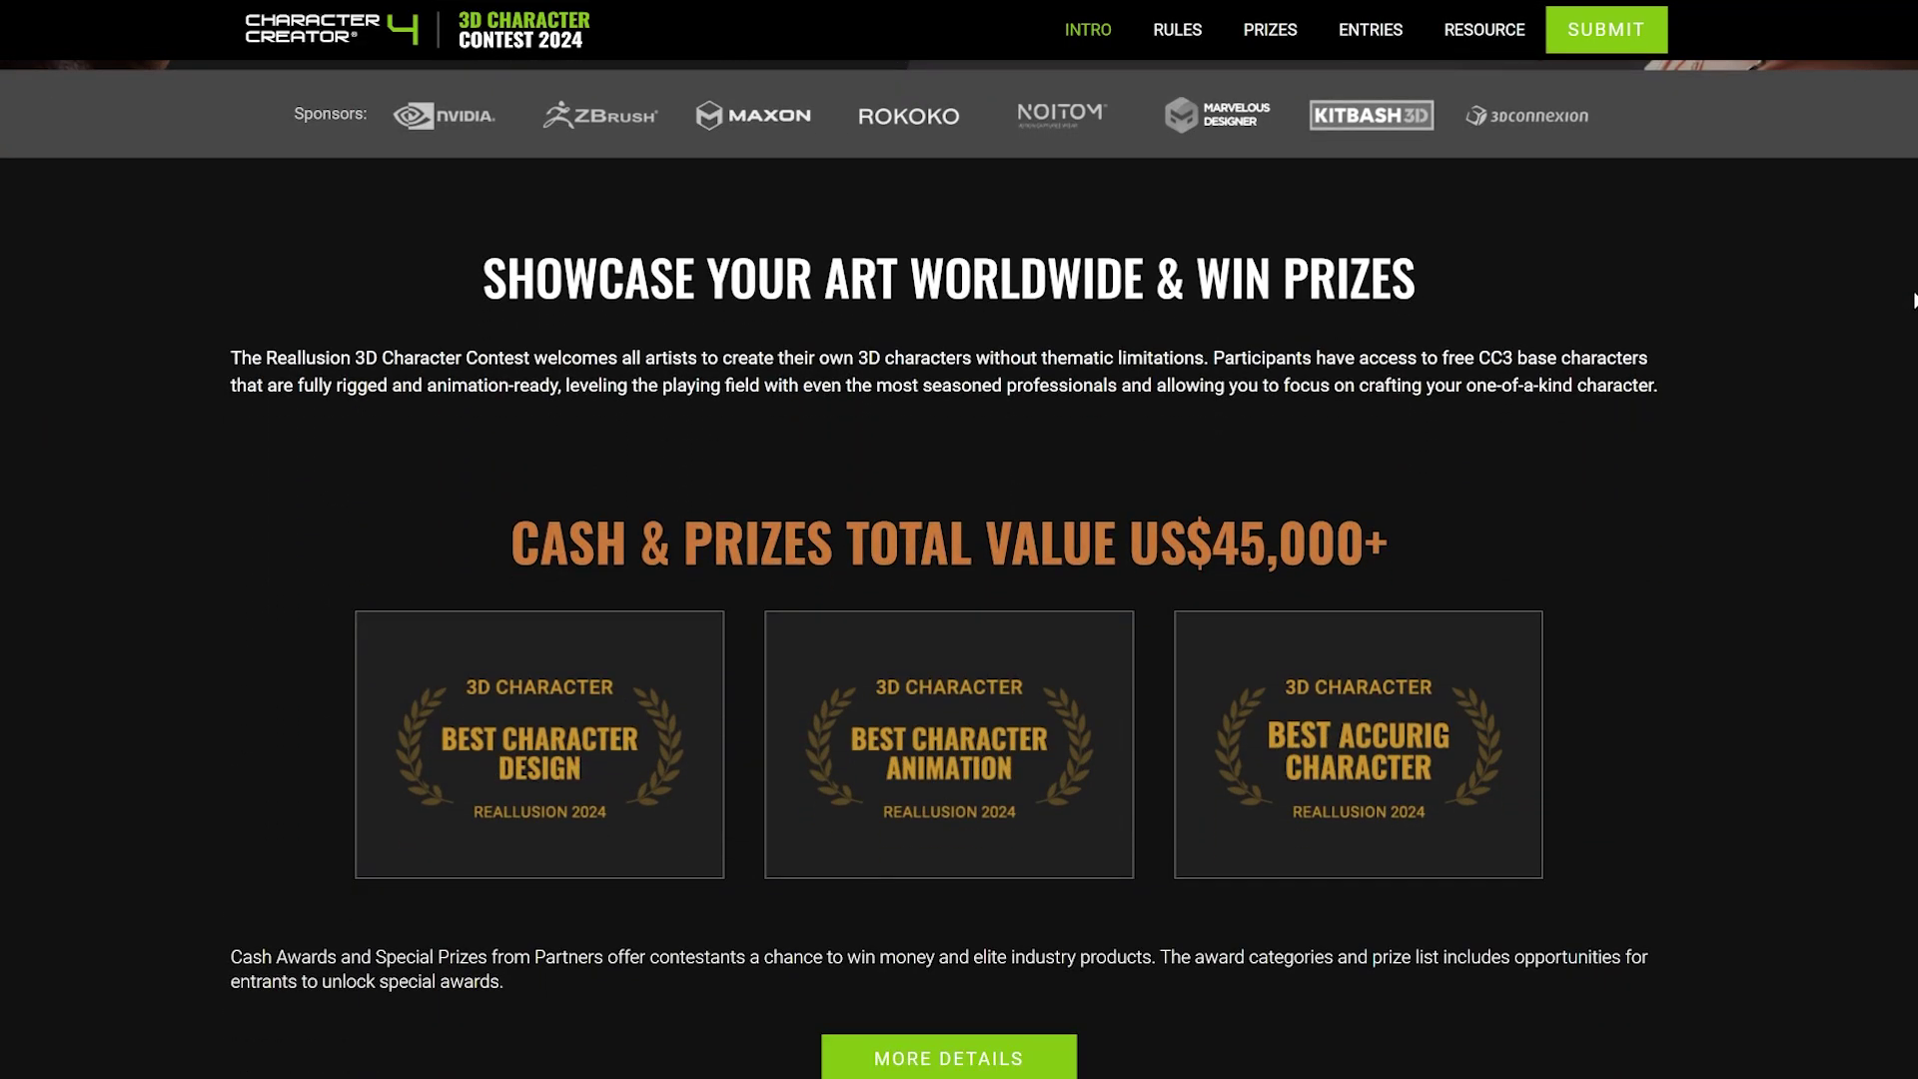
pyautogui.scroll(-9, 1897, 427)
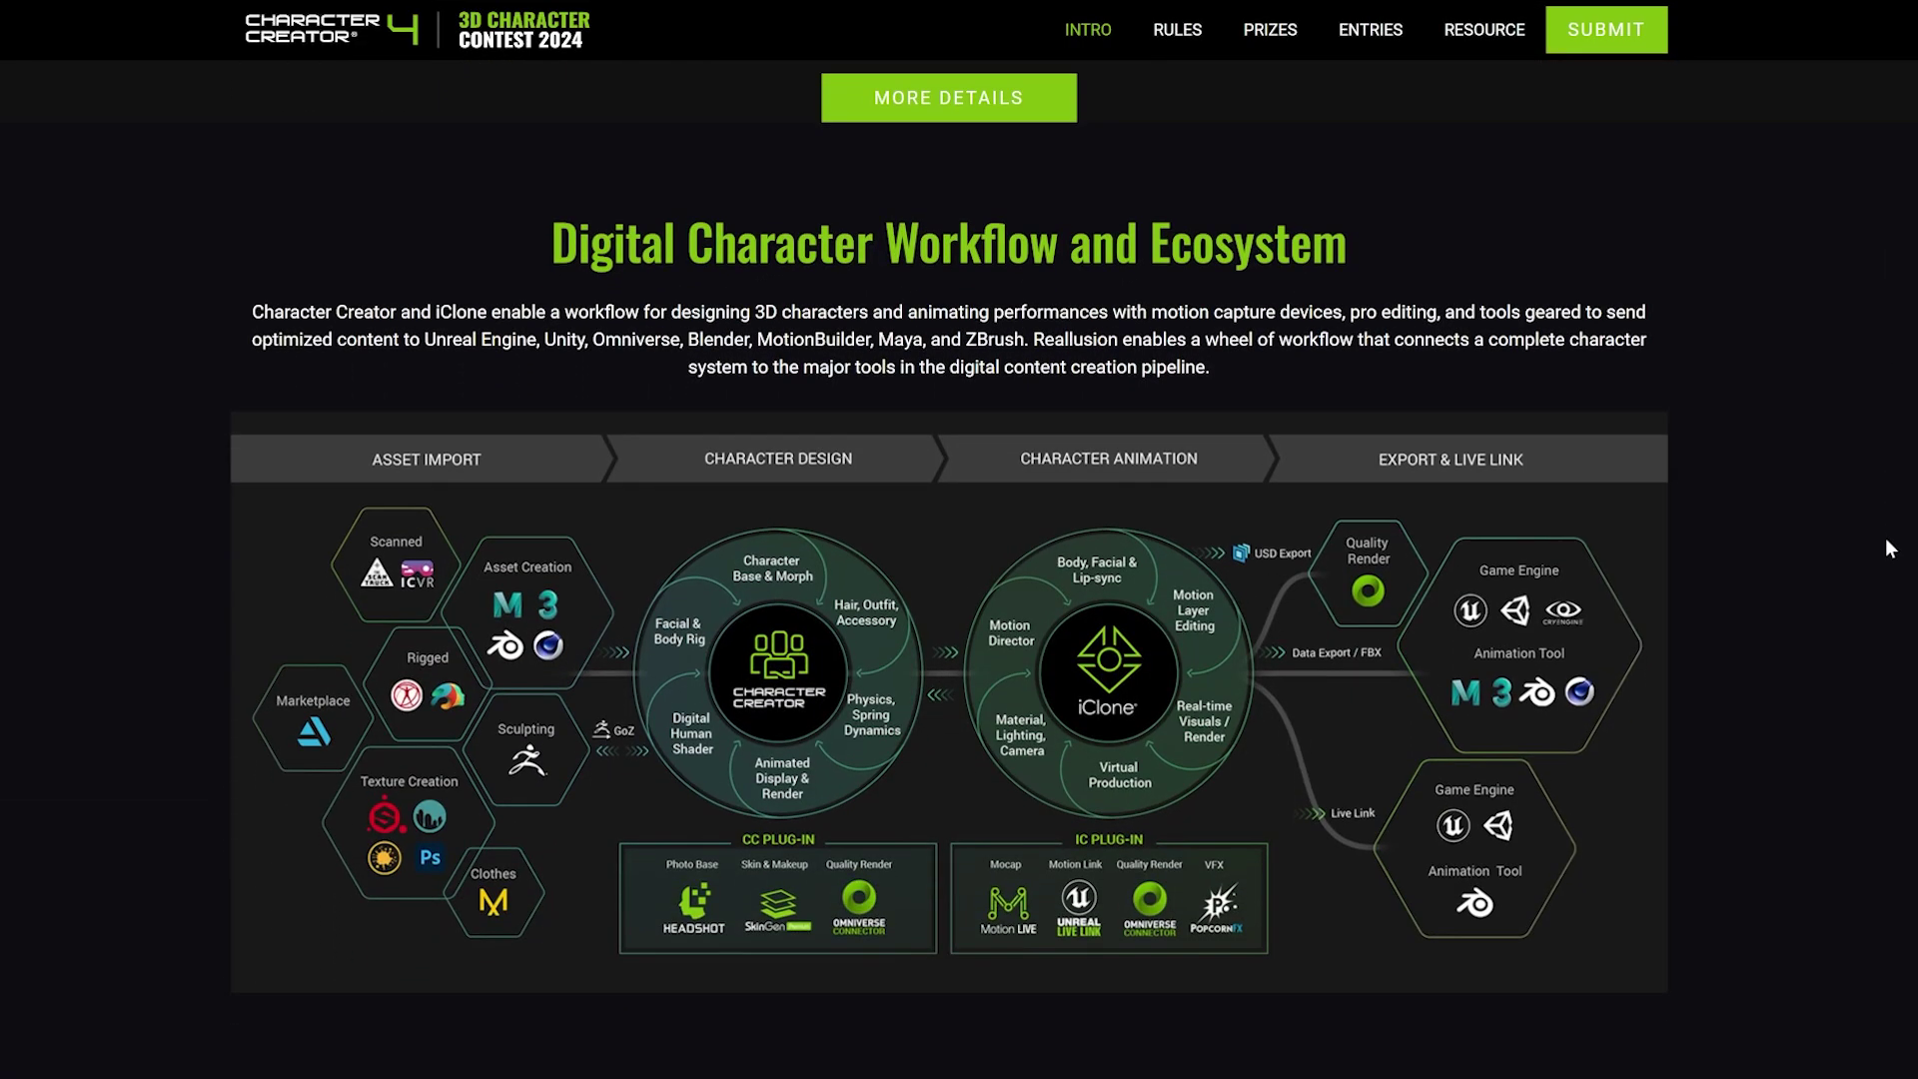
pyautogui.scroll(-10, 1889, 547)
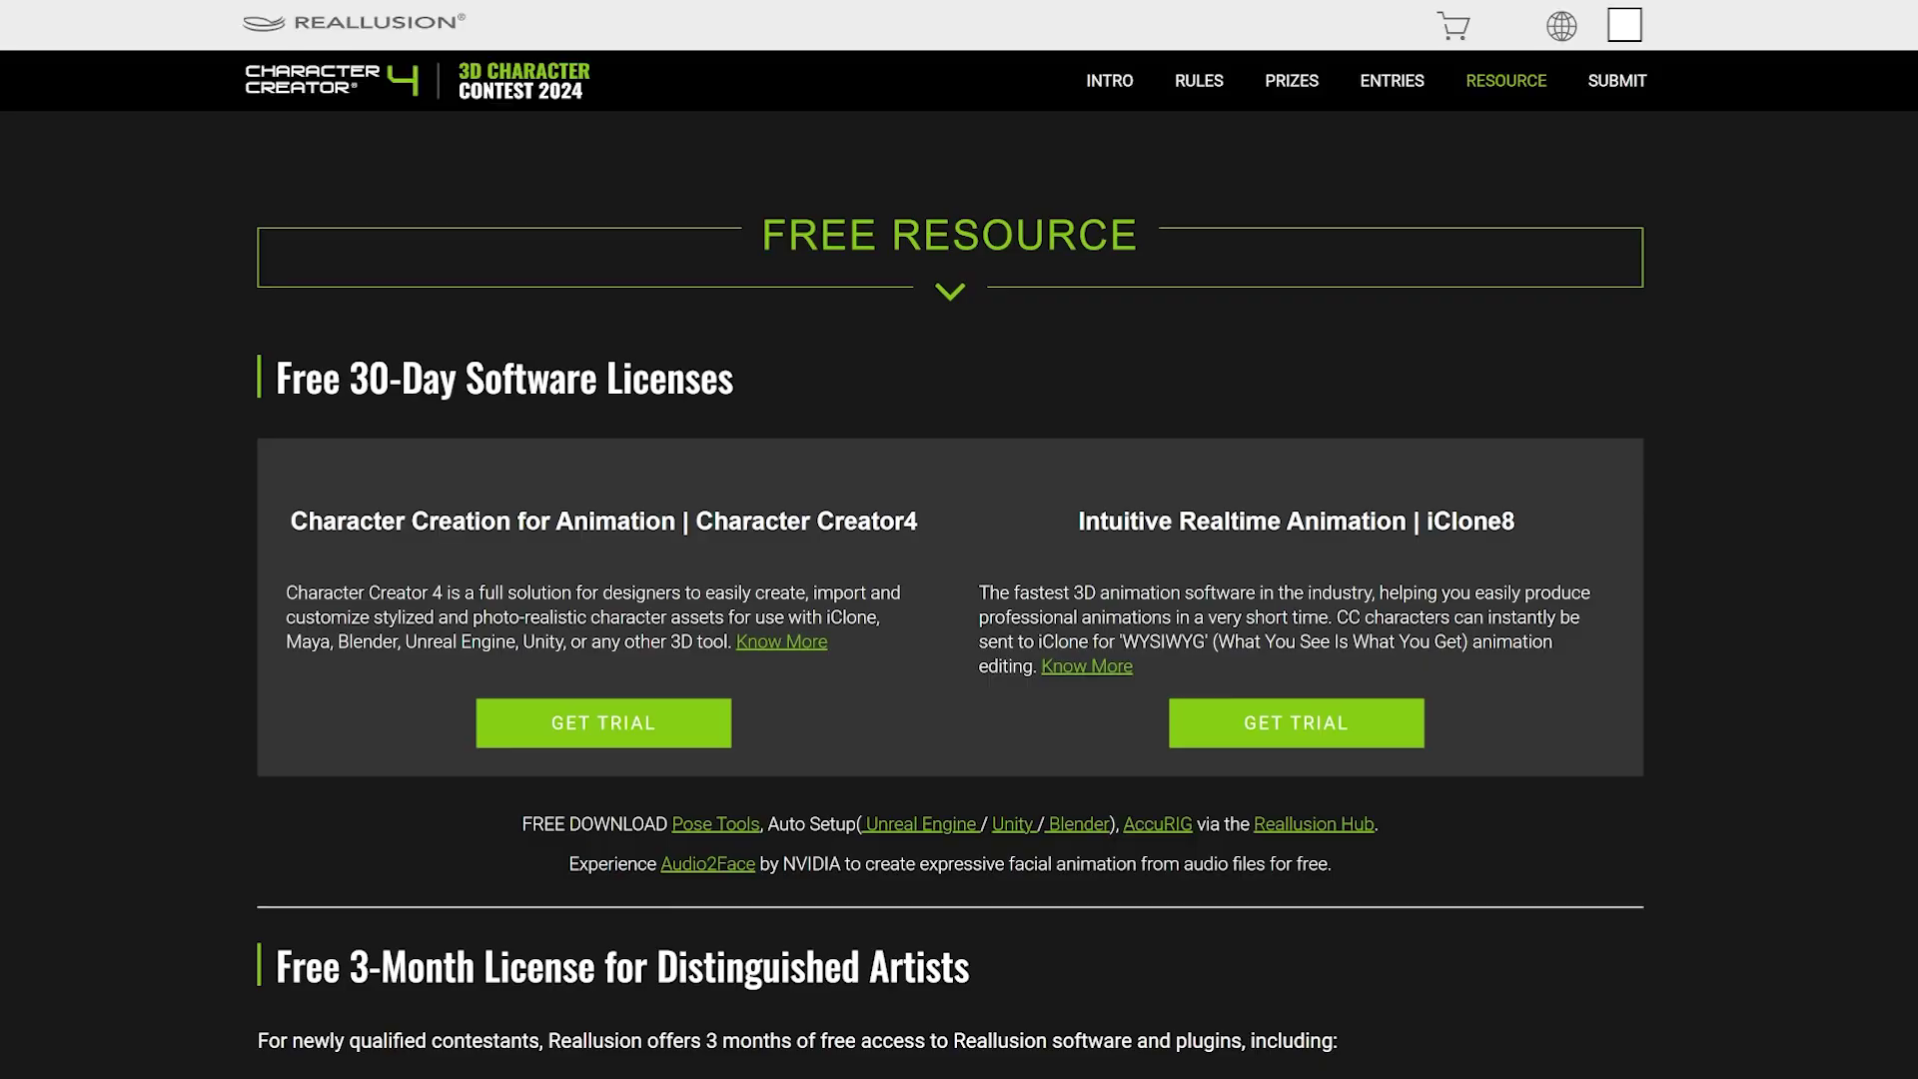
pyautogui.scroll(-5, 1889, 536)
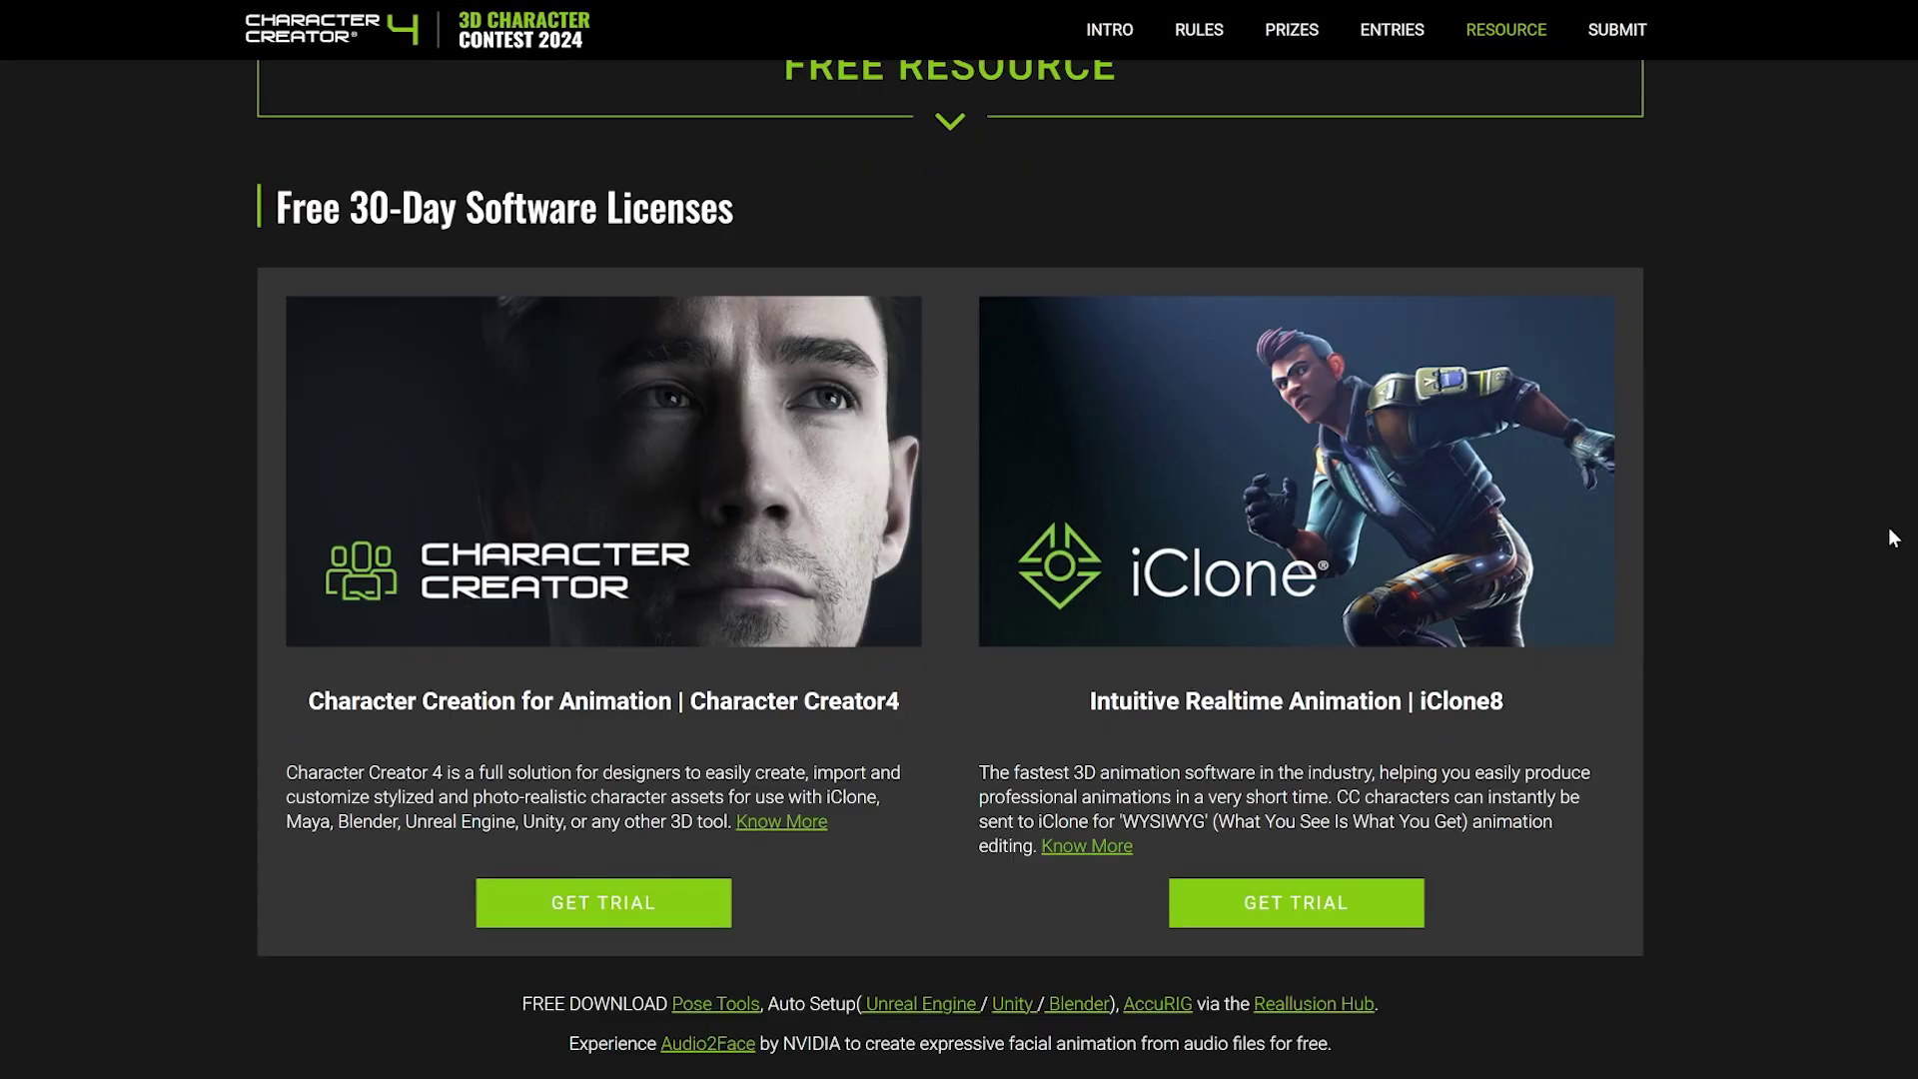
pyautogui.scroll(-2, 1888, 536)
pyautogui.moveTo(258, 643); pyautogui.dragTo(1338, 629)
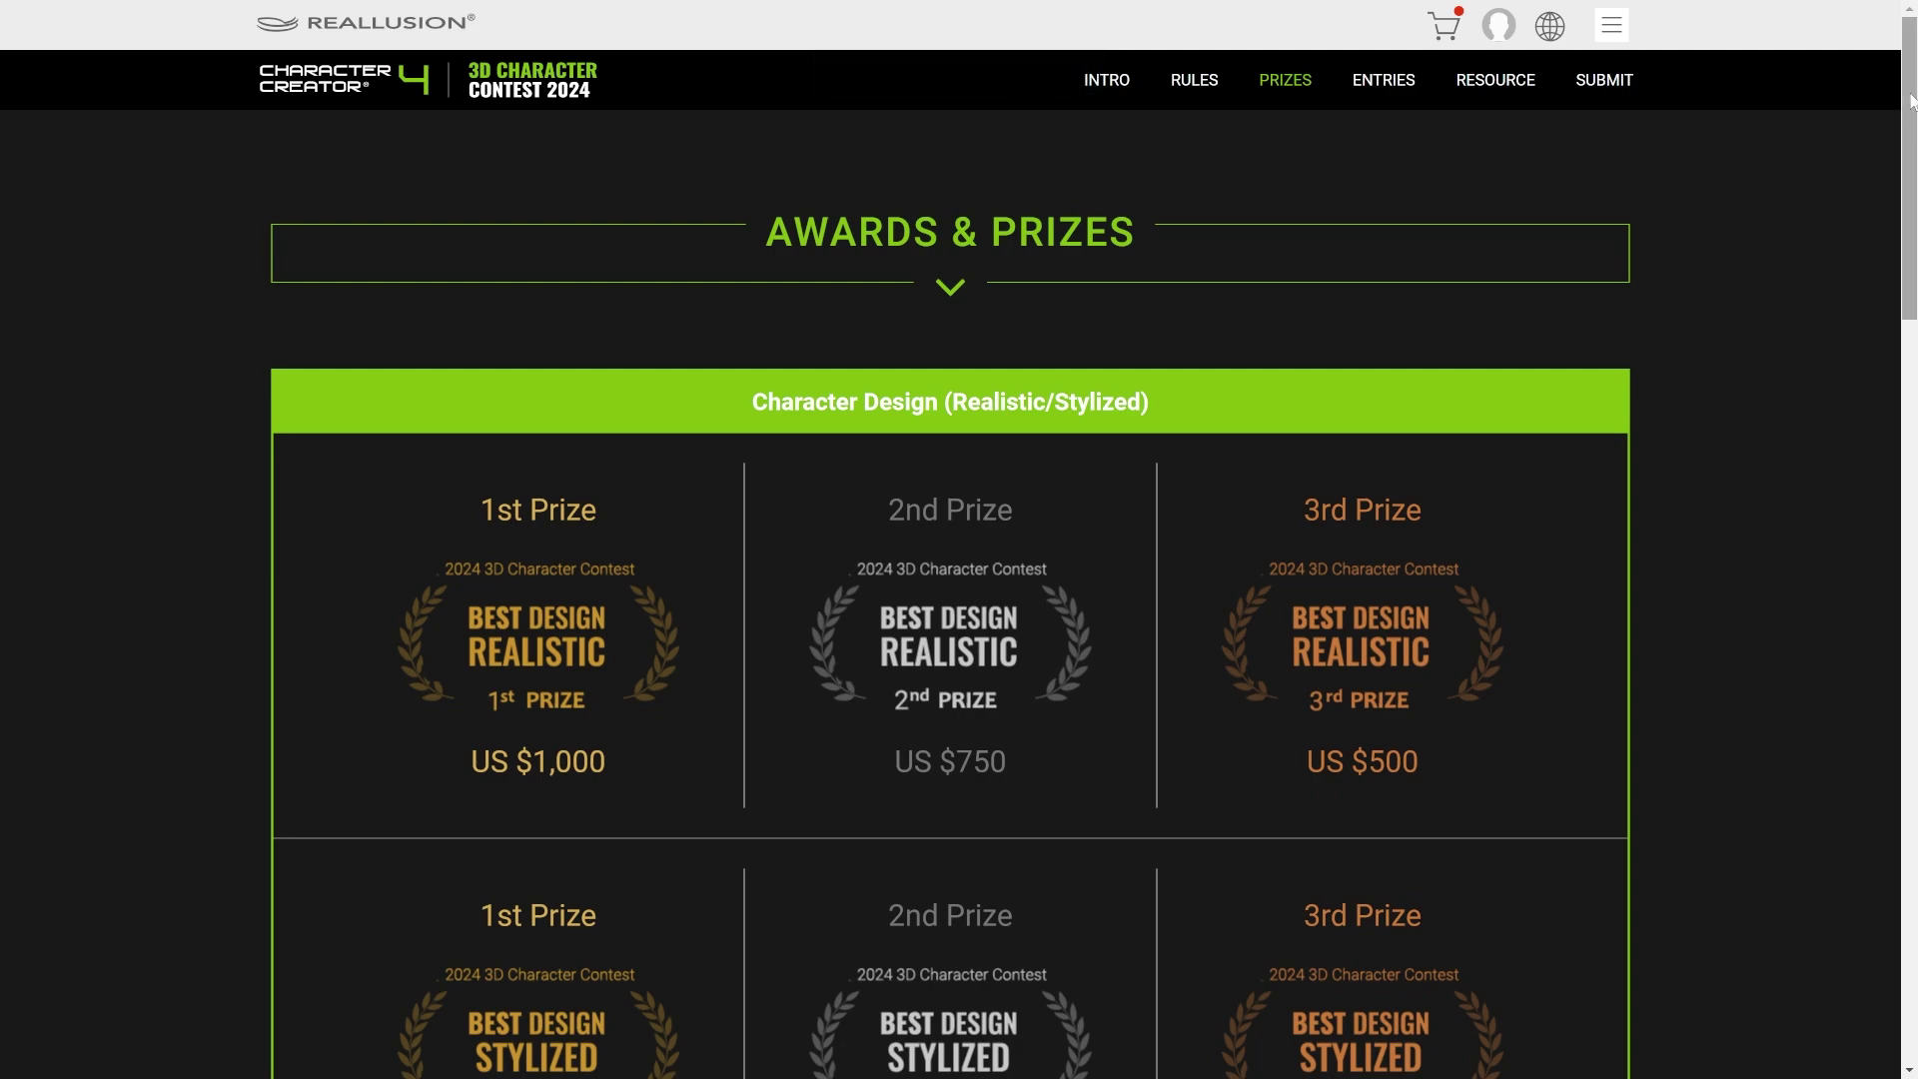
# Step: Scroll through the Character Design, Animation and AccuRIG prizes, then apply the Barbarian_Active motion
pyautogui.moveTo(1910, 99); pyautogui.dragTo(1912, 175)
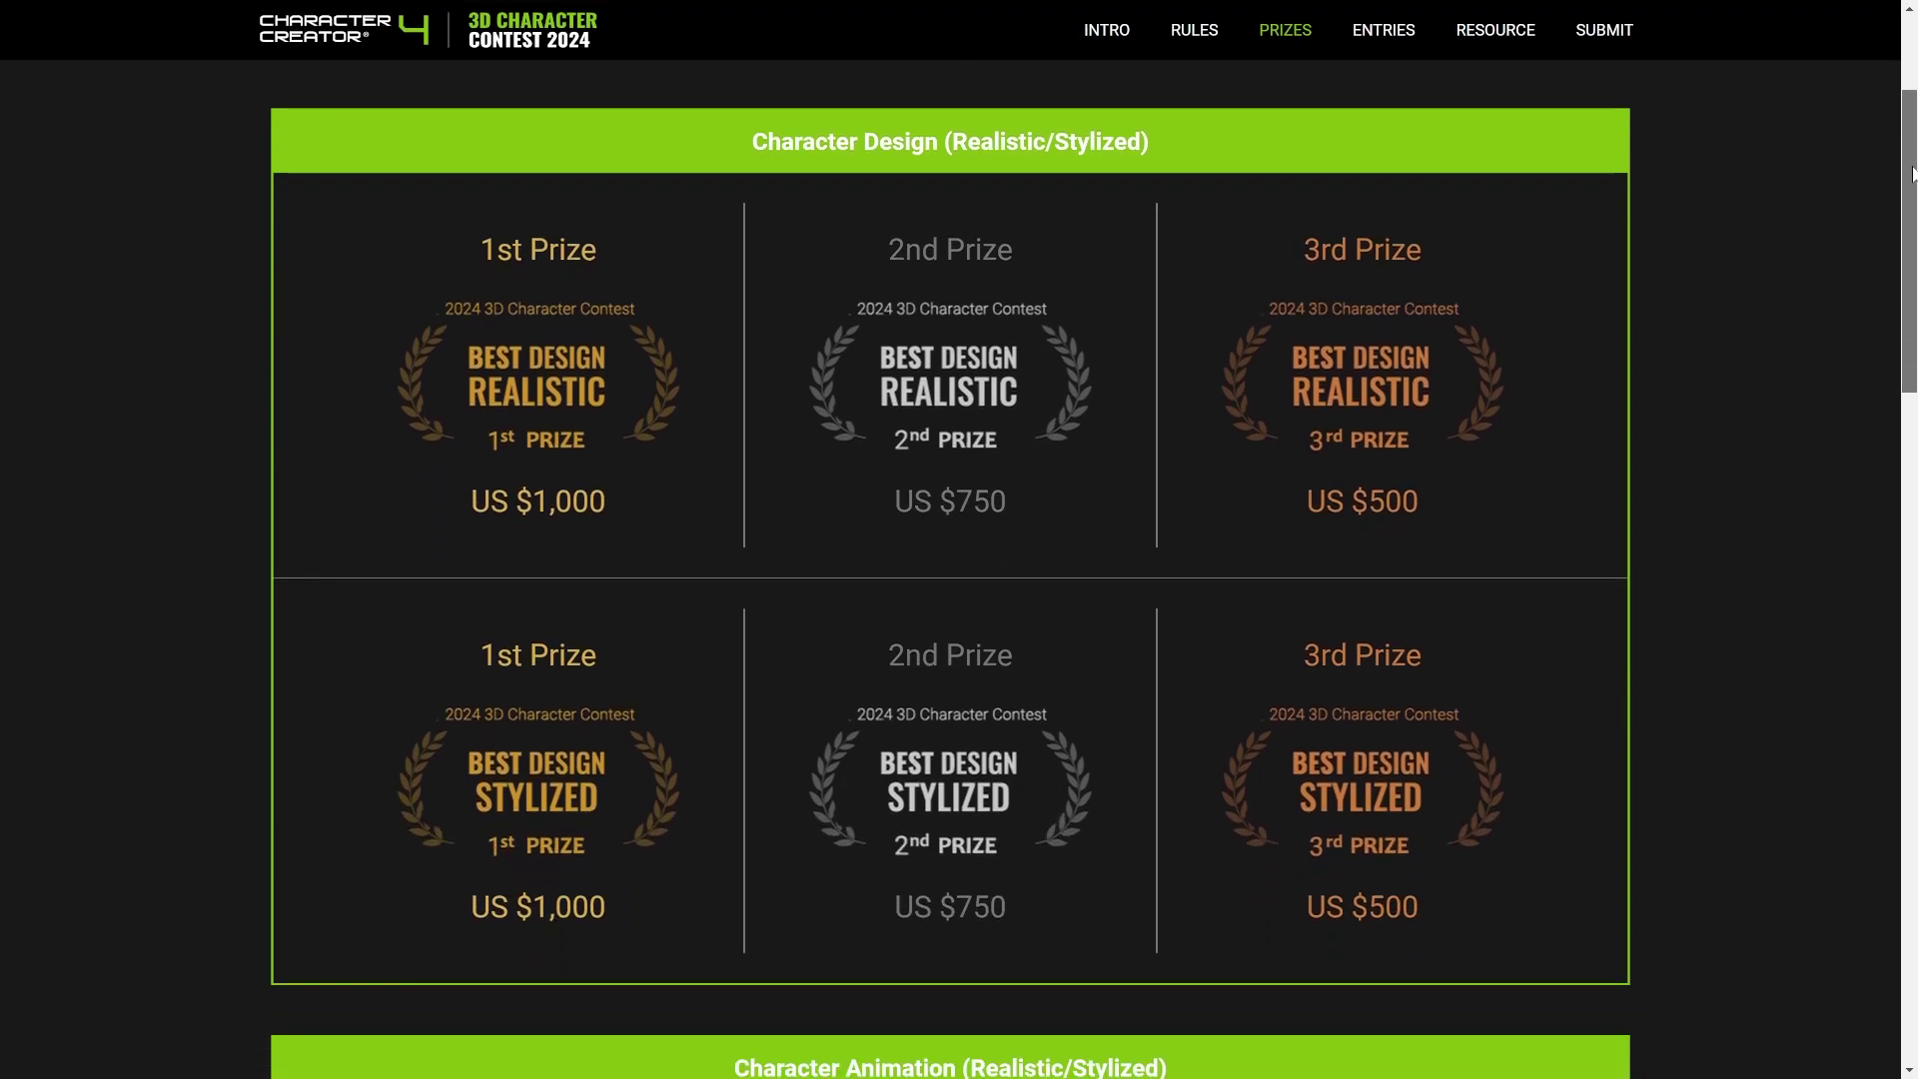
pyautogui.moveTo(1912, 175); pyautogui.dragTo(1912, 430)
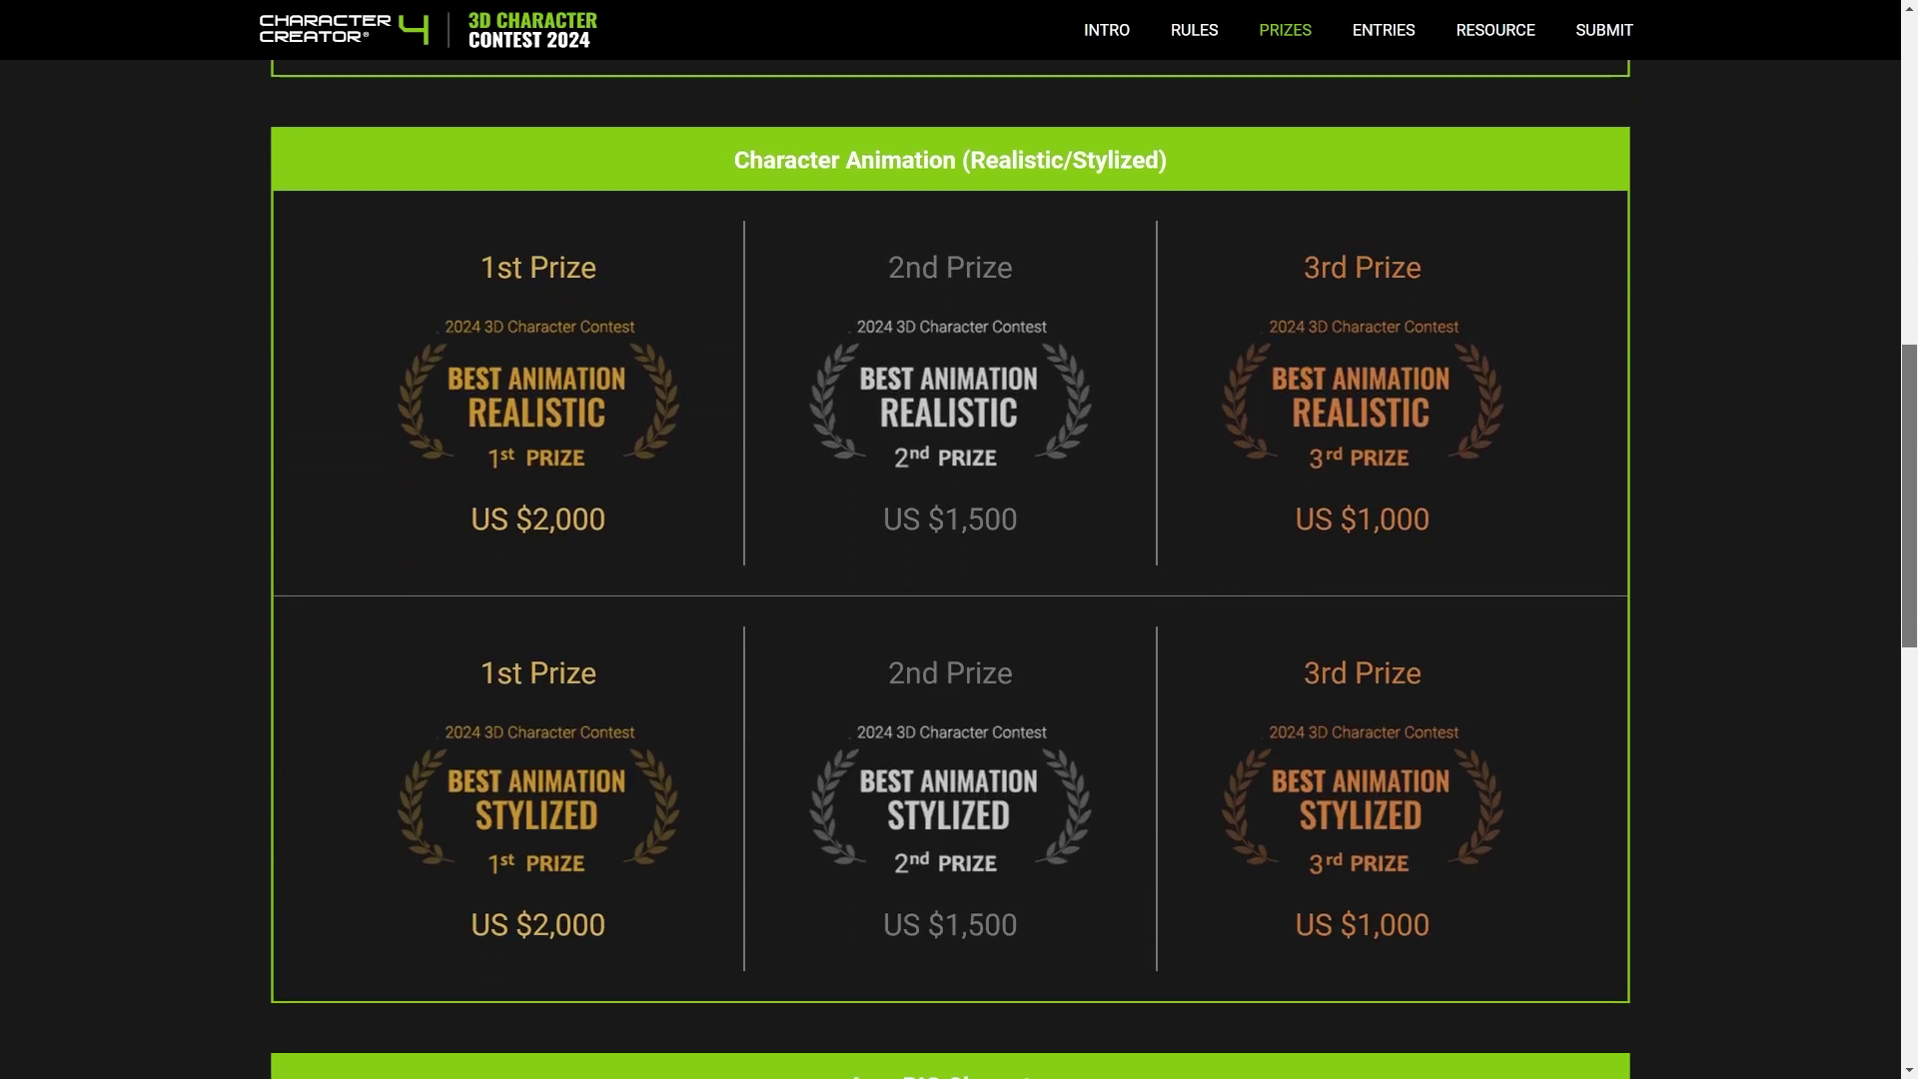
pyautogui.scroll(-9, 950, 569)
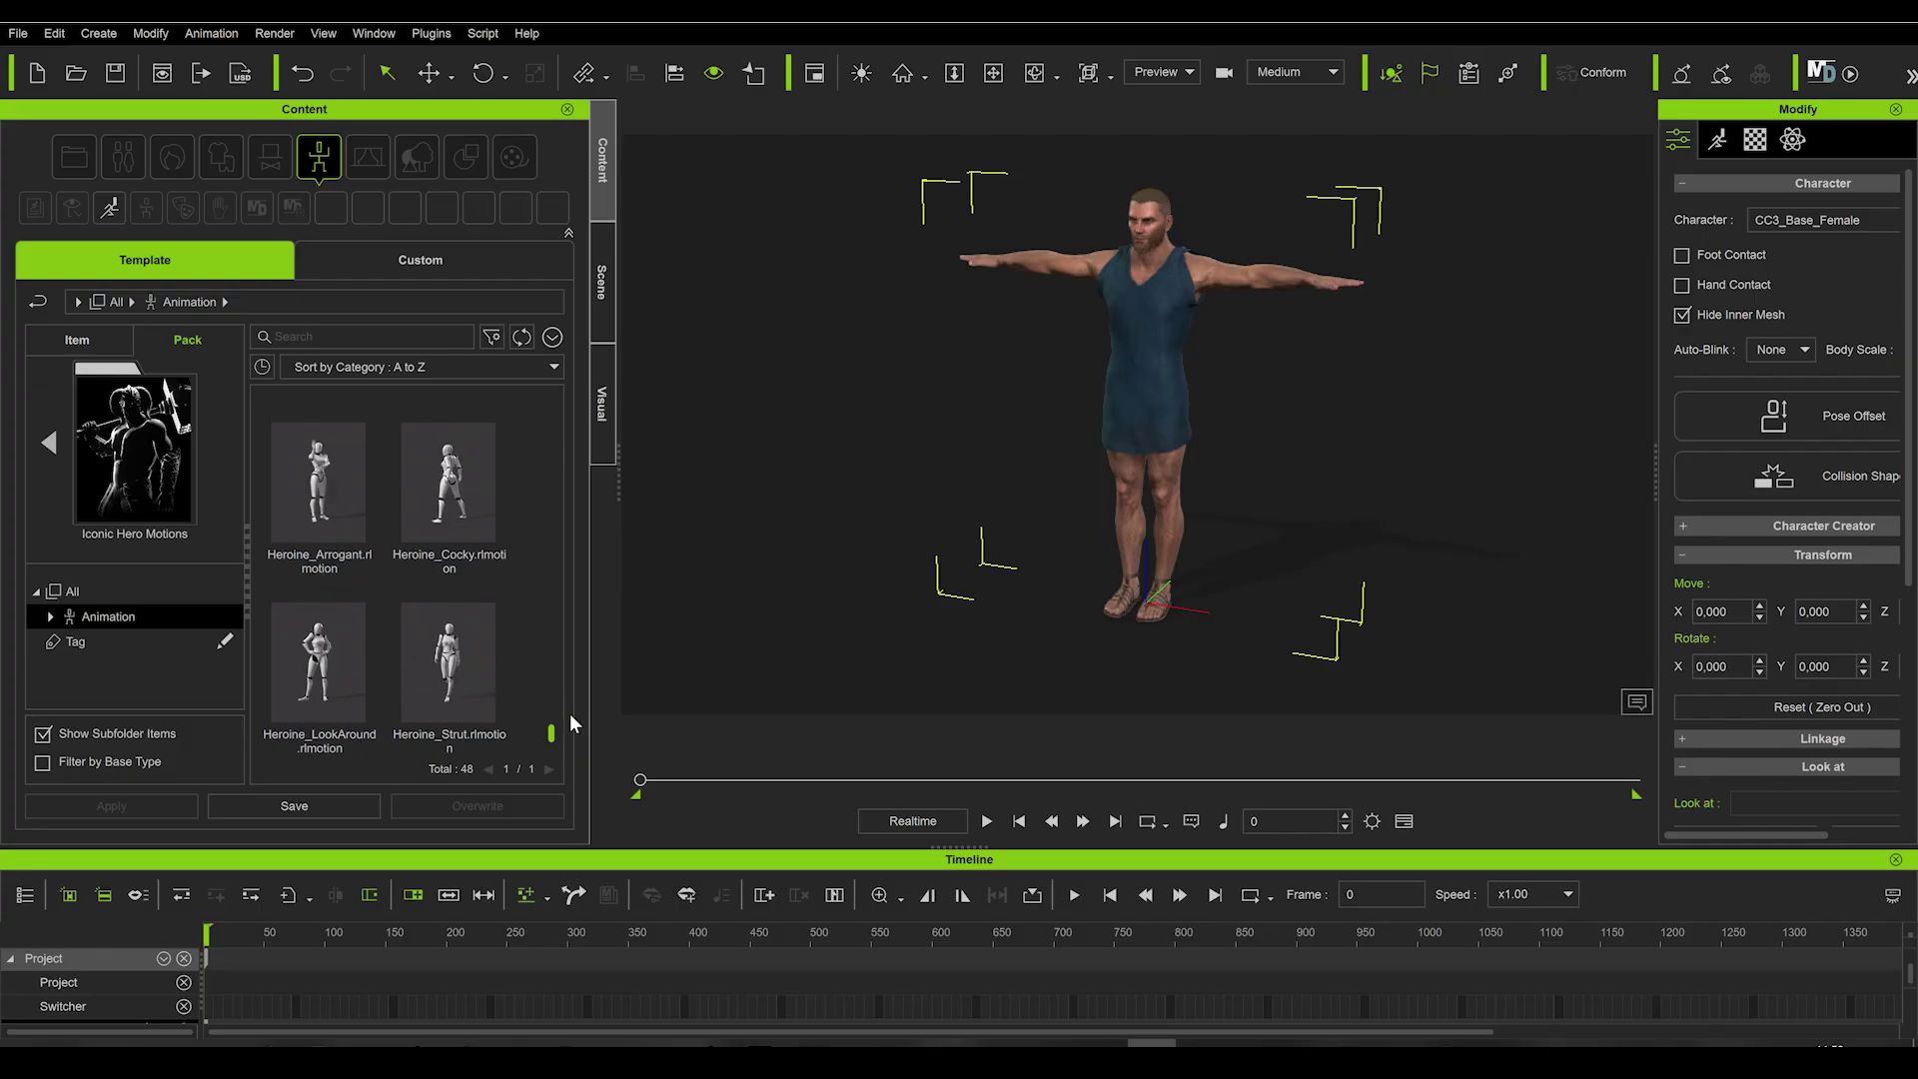
pyautogui.scroll(-1, 449, 649)
pyautogui.doubleClick(340, 578)
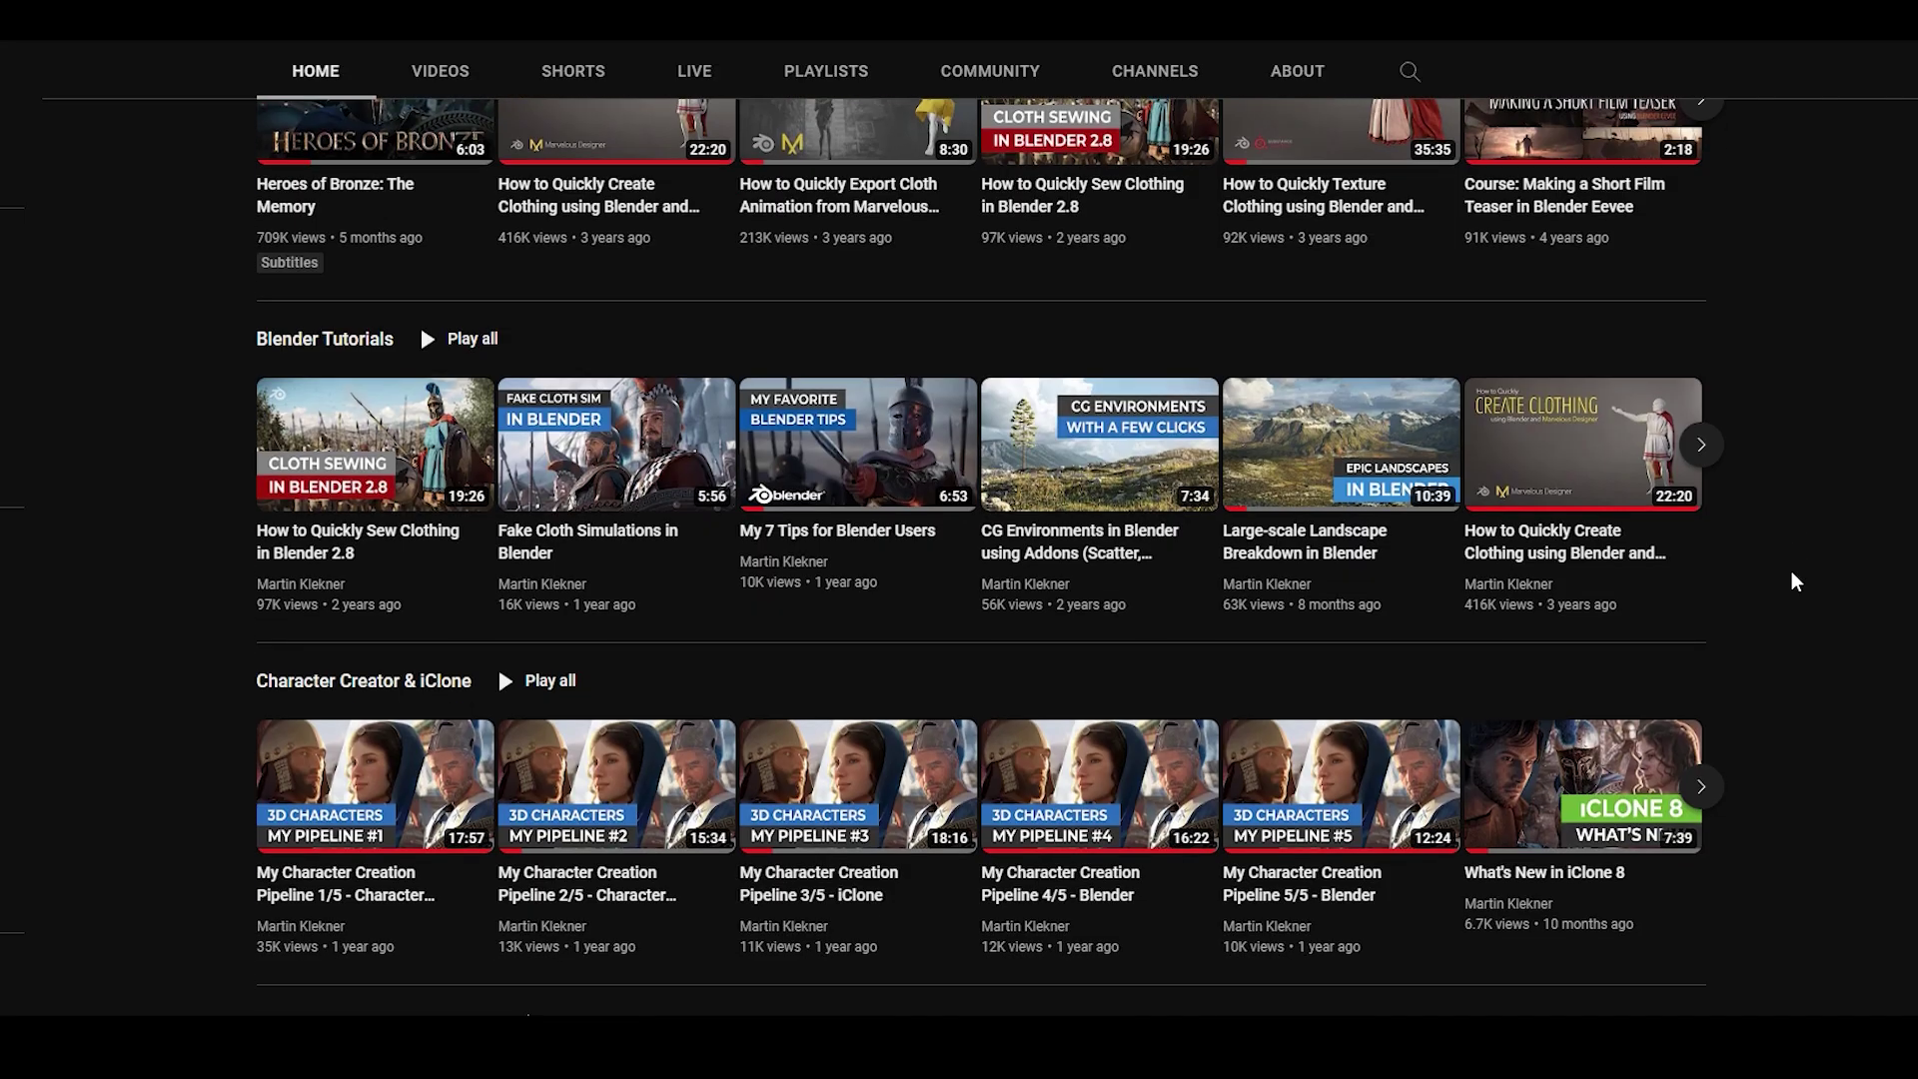
# Step: Reshape the dummy's arm pose on the motion layer and play back the edited animation
pyautogui.scroll(-5, 1793, 573)
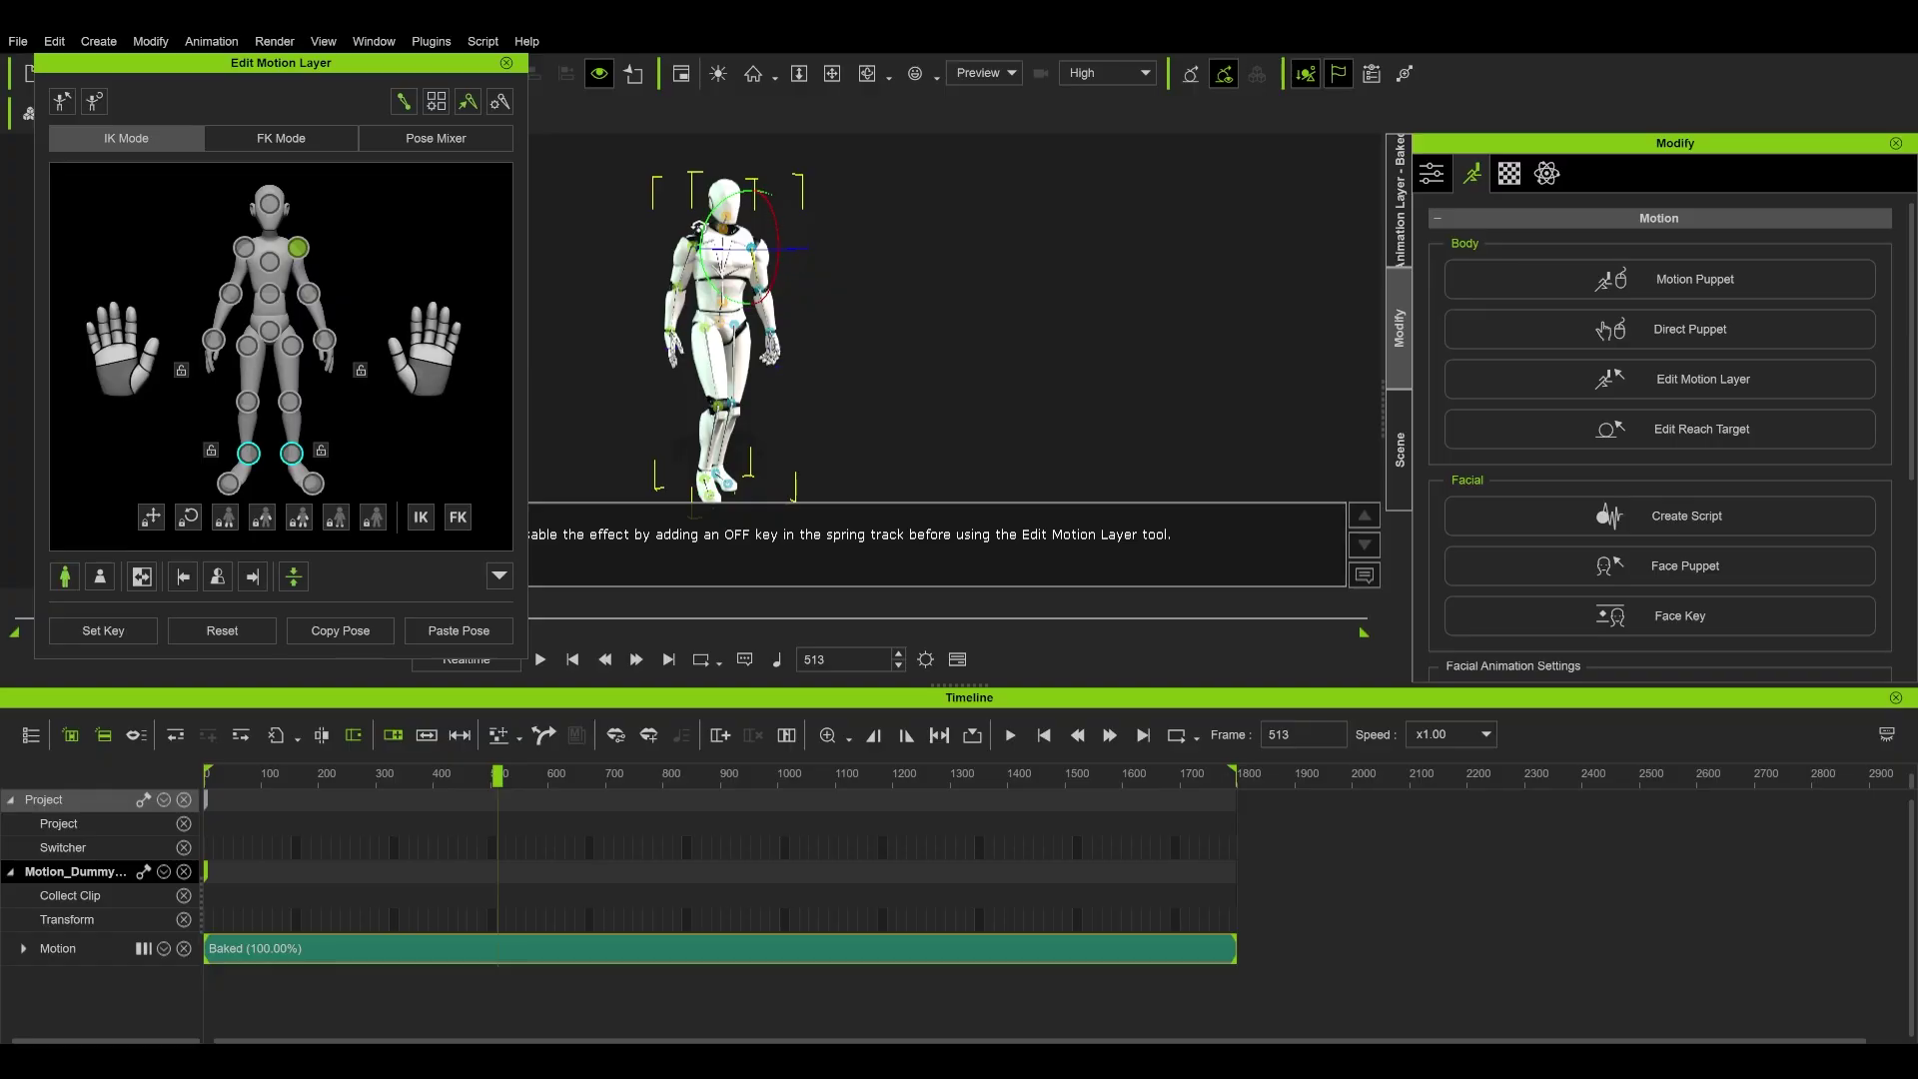
pyautogui.moveTo(641, 206); pyautogui.dragTo(704, 159)
pyautogui.press('space')
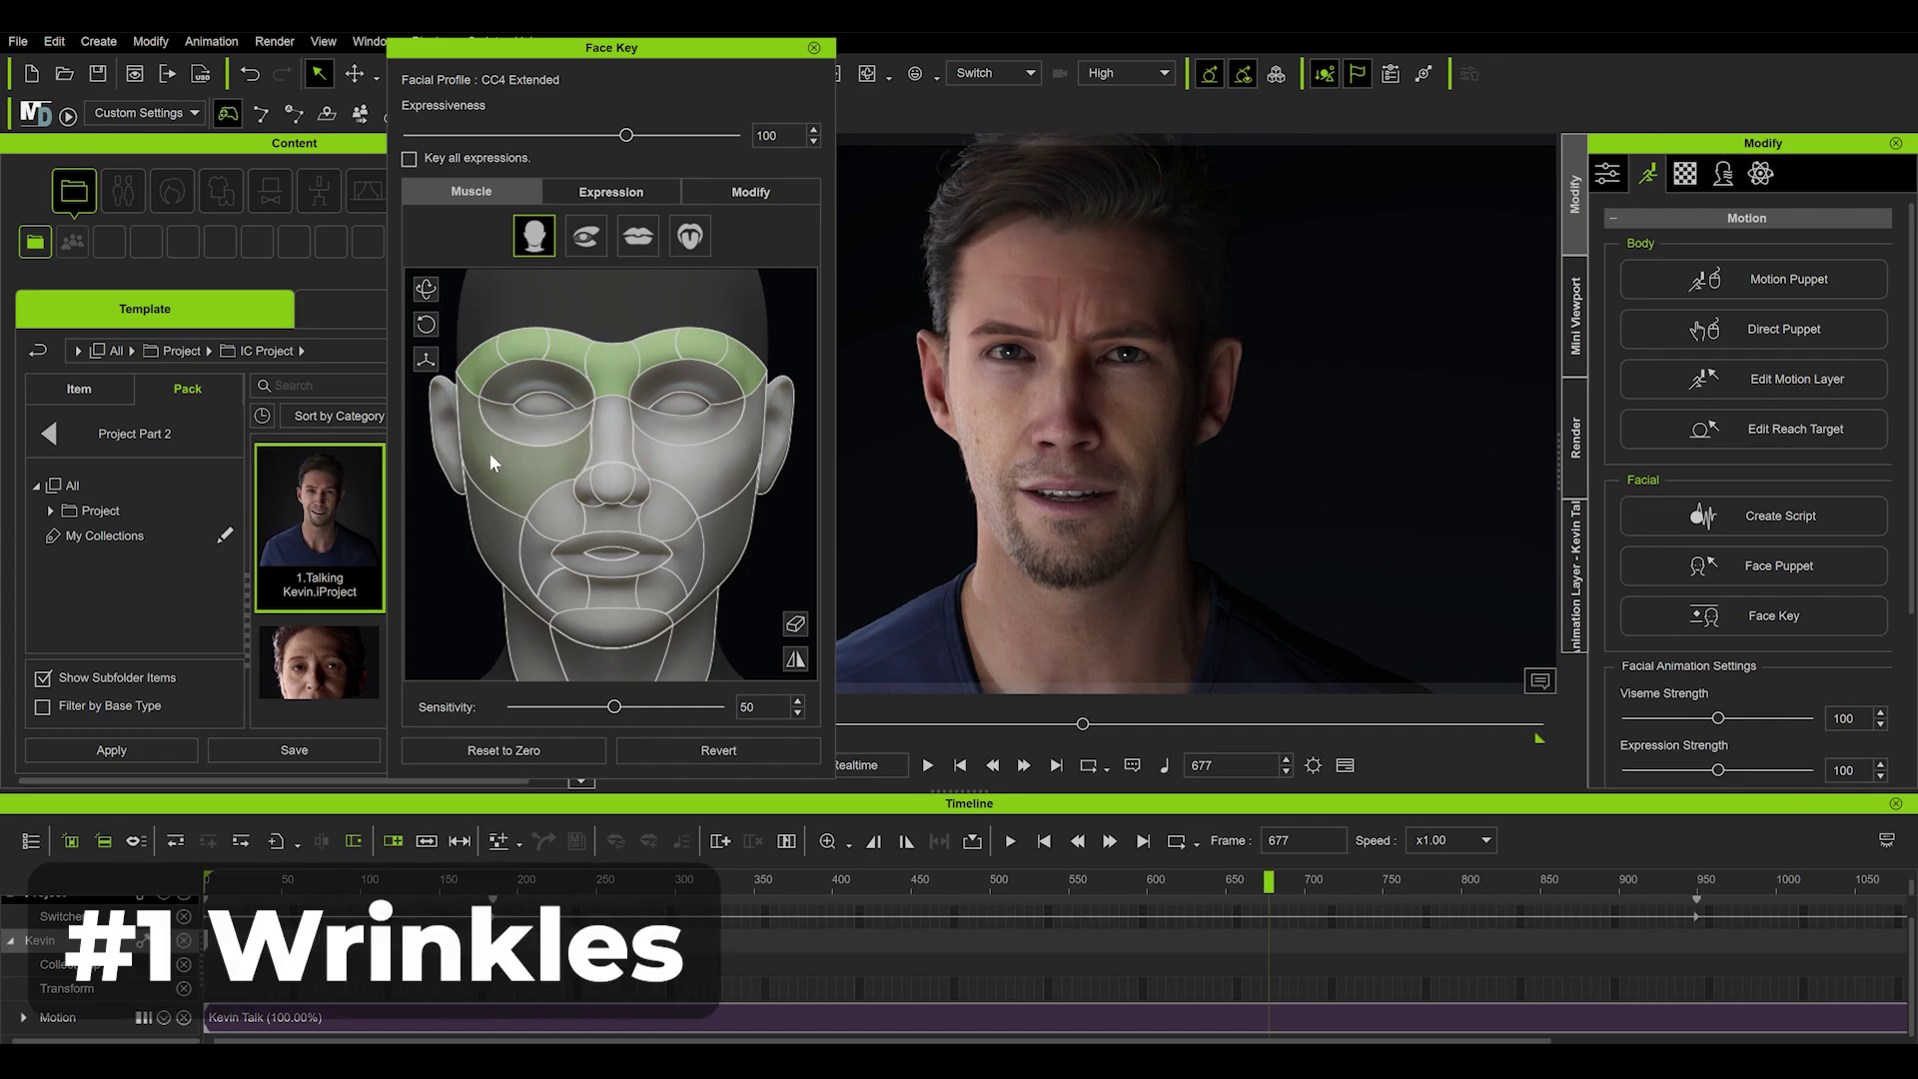
# Step: Give Kevin the D4_Angry expression at 43 expressiveness, then switch to C7_Angry
pyautogui.click(663, 649)
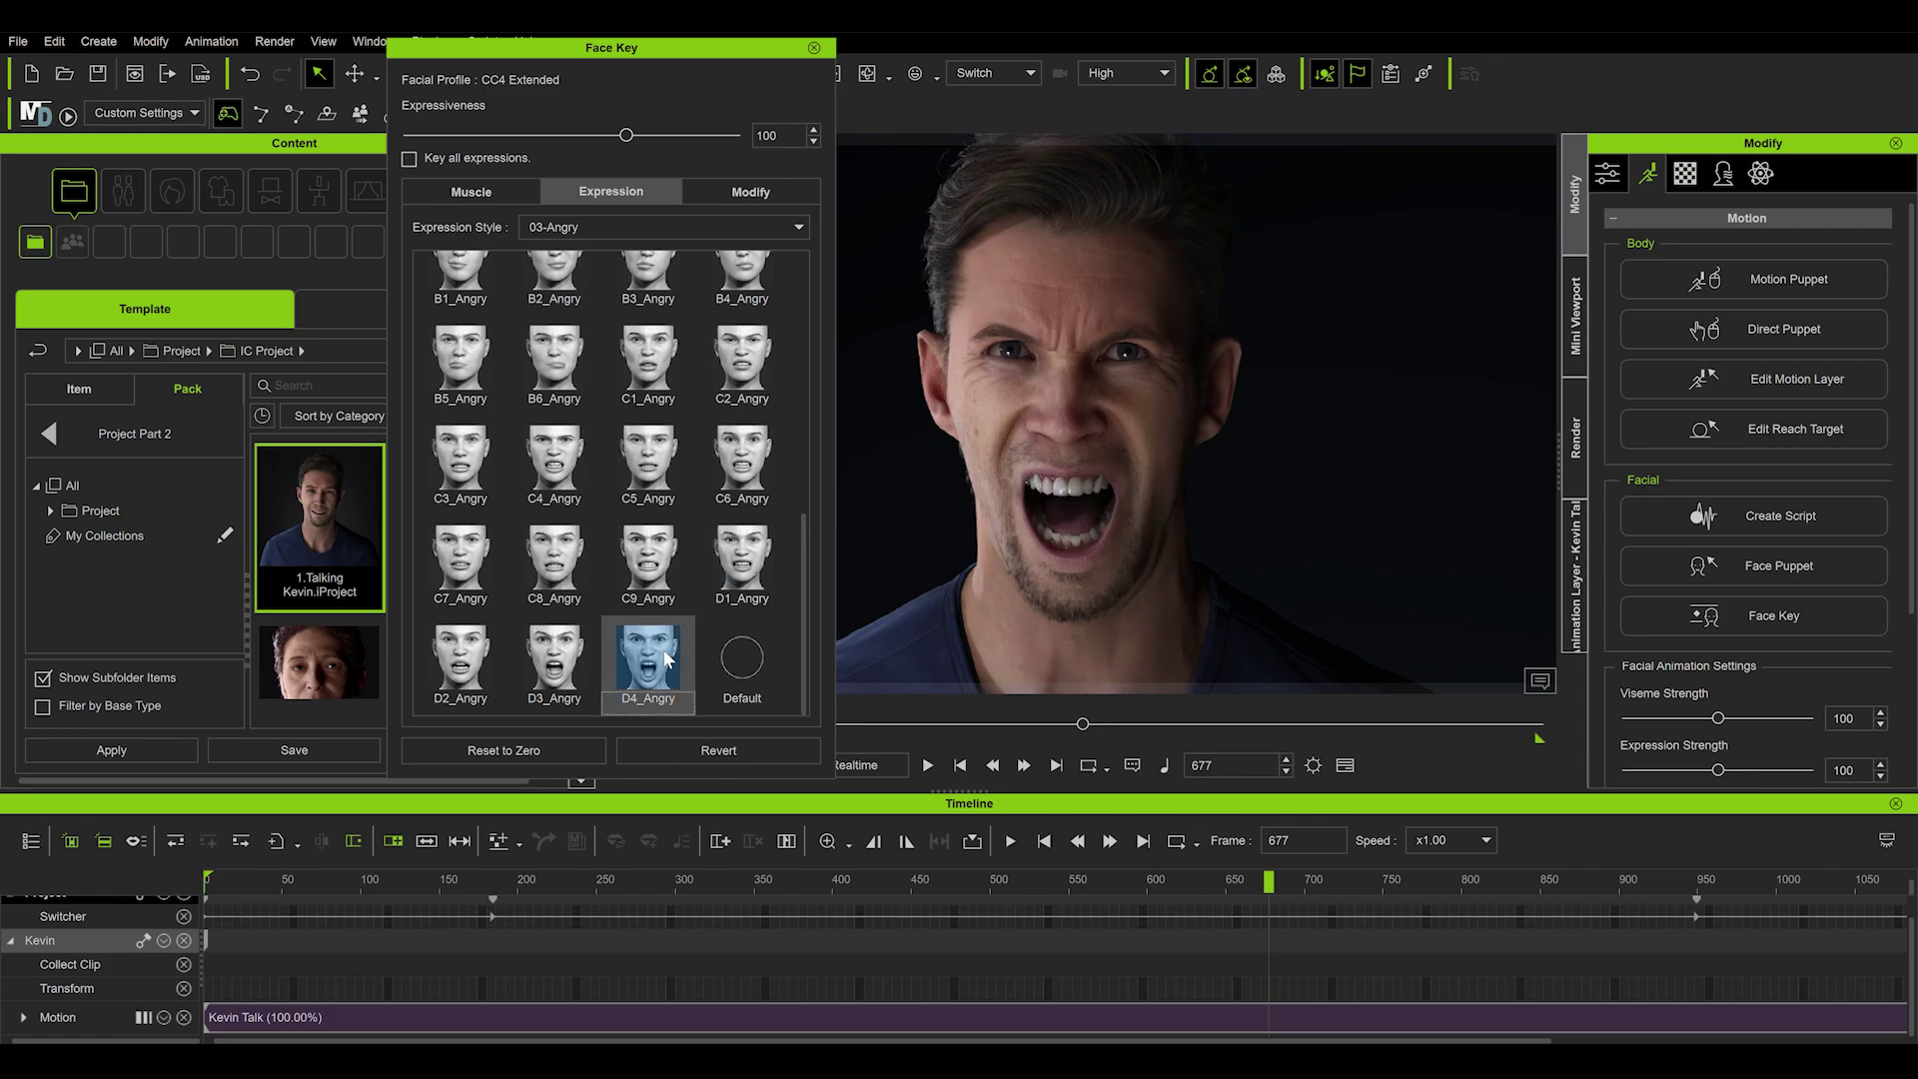
pyautogui.moveTo(626, 136); pyautogui.dragTo(501, 136)
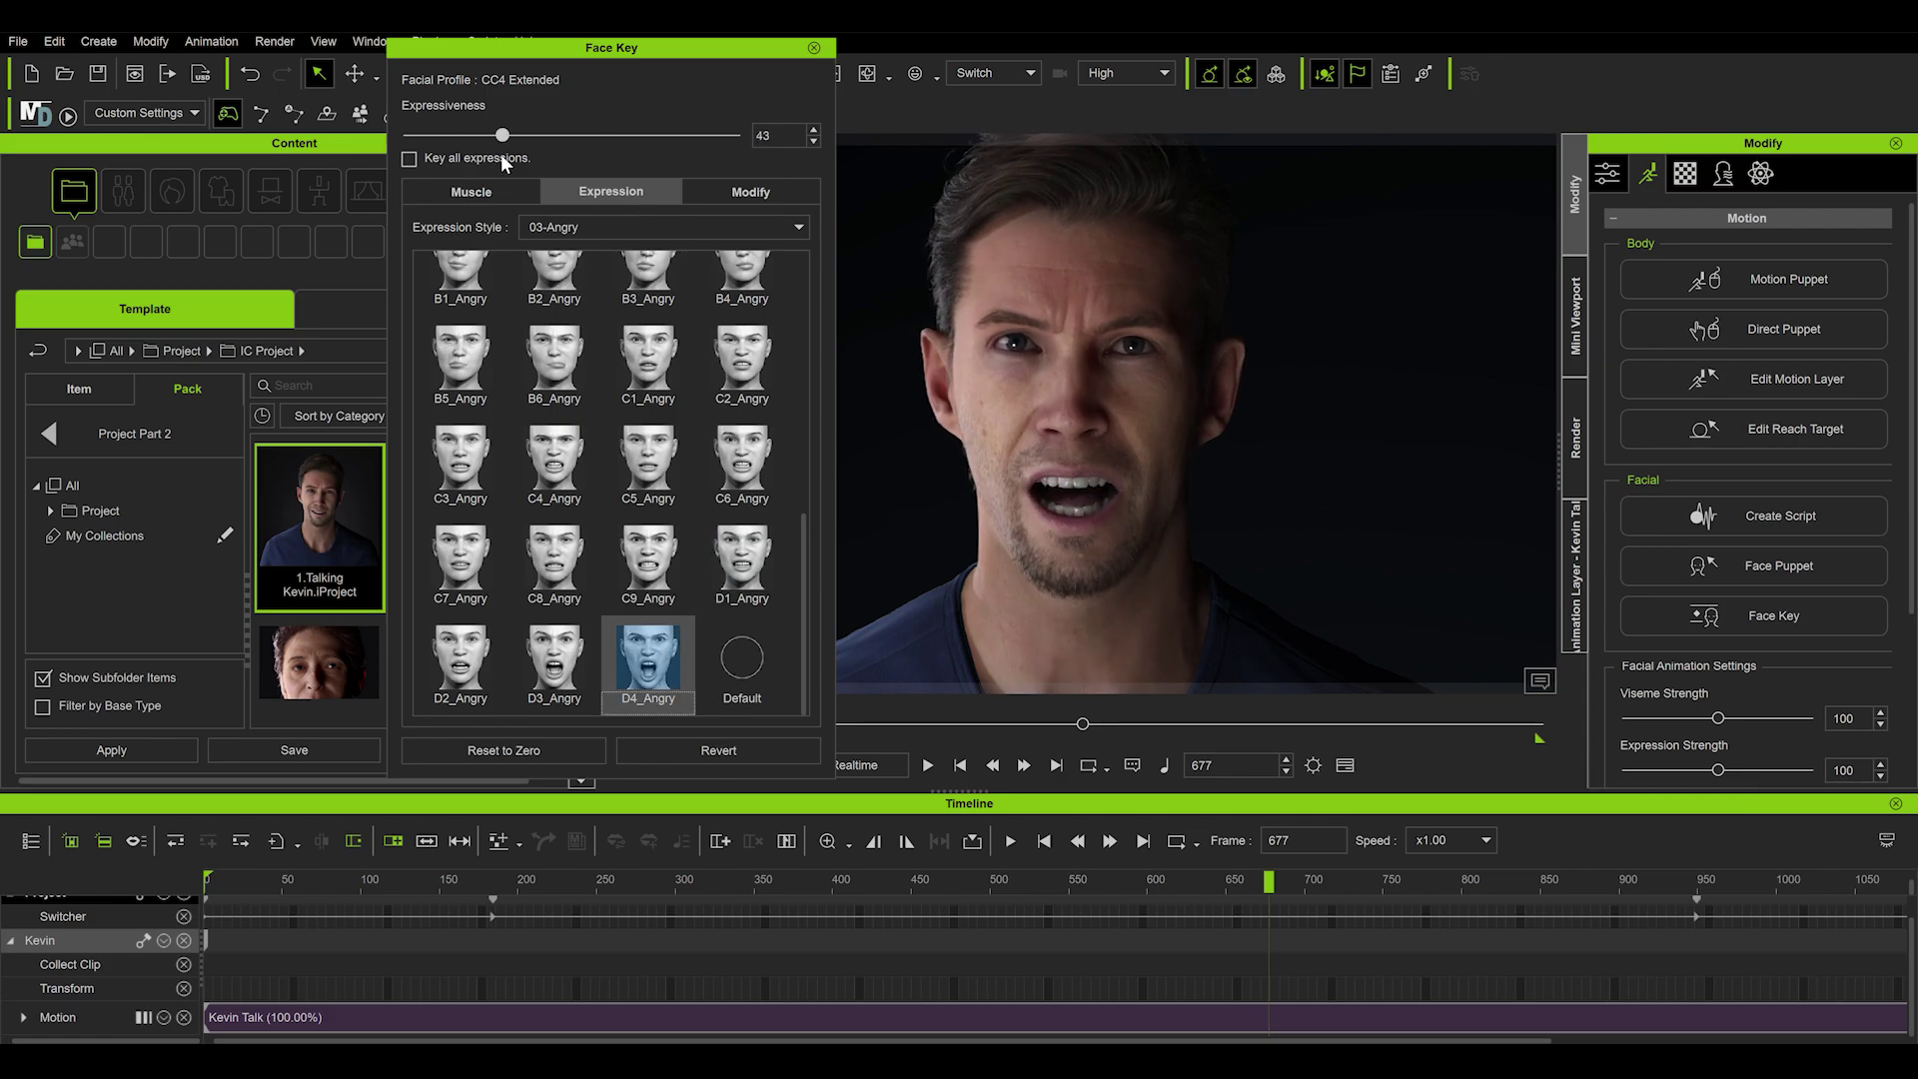
pyautogui.click(460, 559)
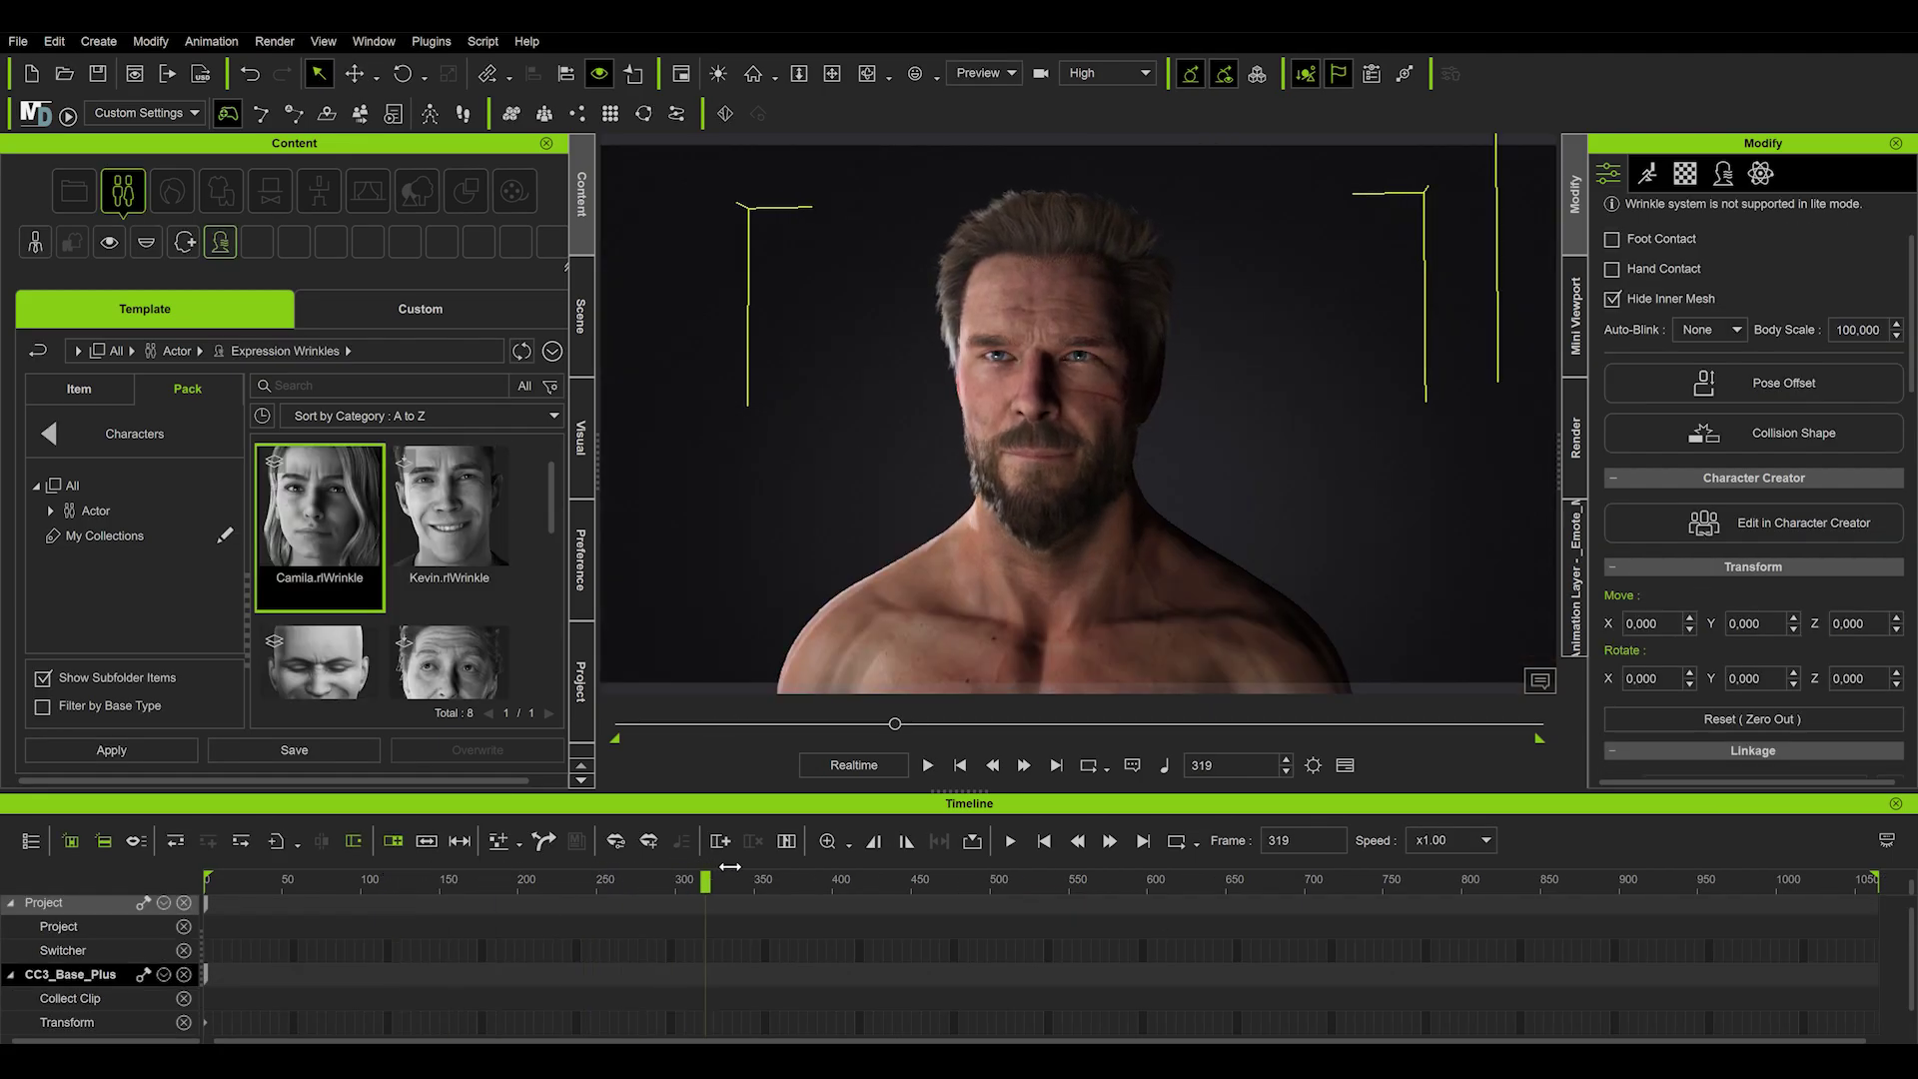
# Step: Scrub the animation, apply Neutral.rlWrinkle to the bald character, and play it back
pyautogui.moveTo(837, 861); pyautogui.dragTo(1168, 846)
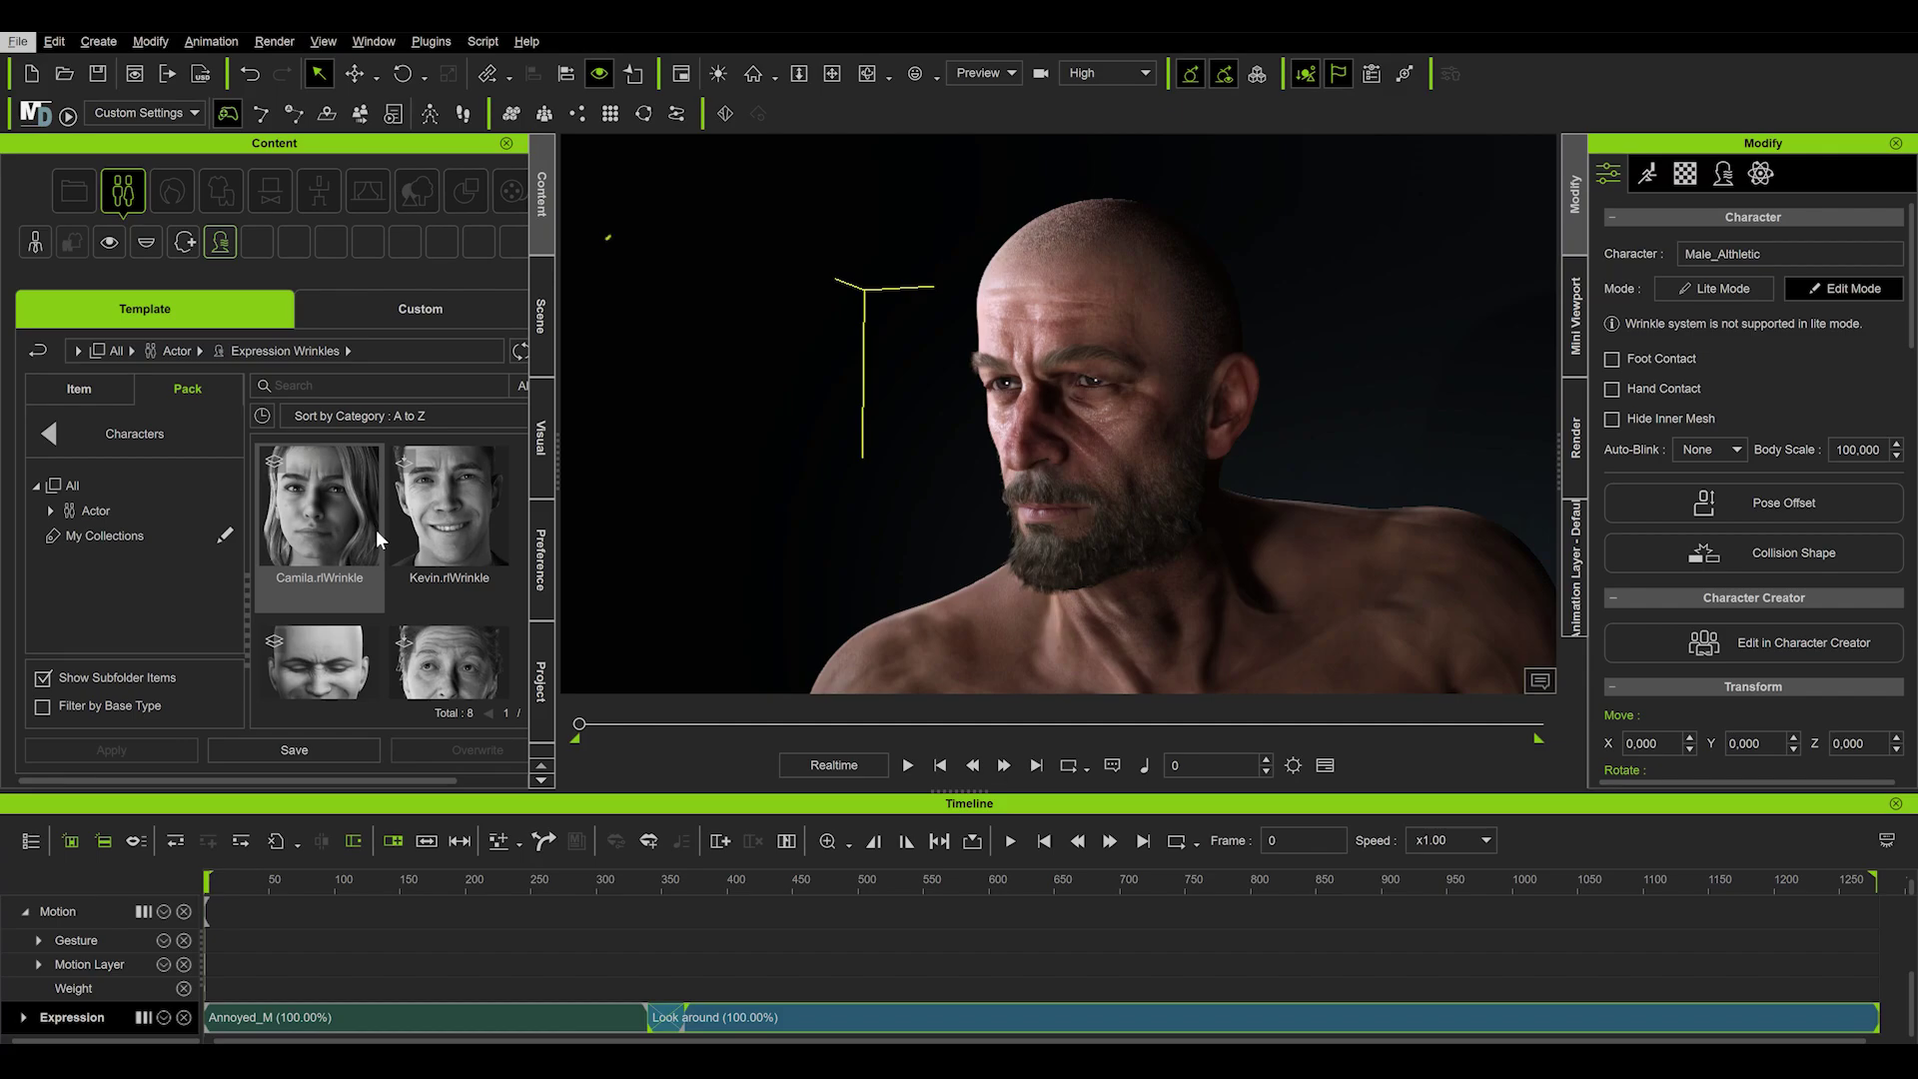
pyautogui.scroll(-1, 375, 529)
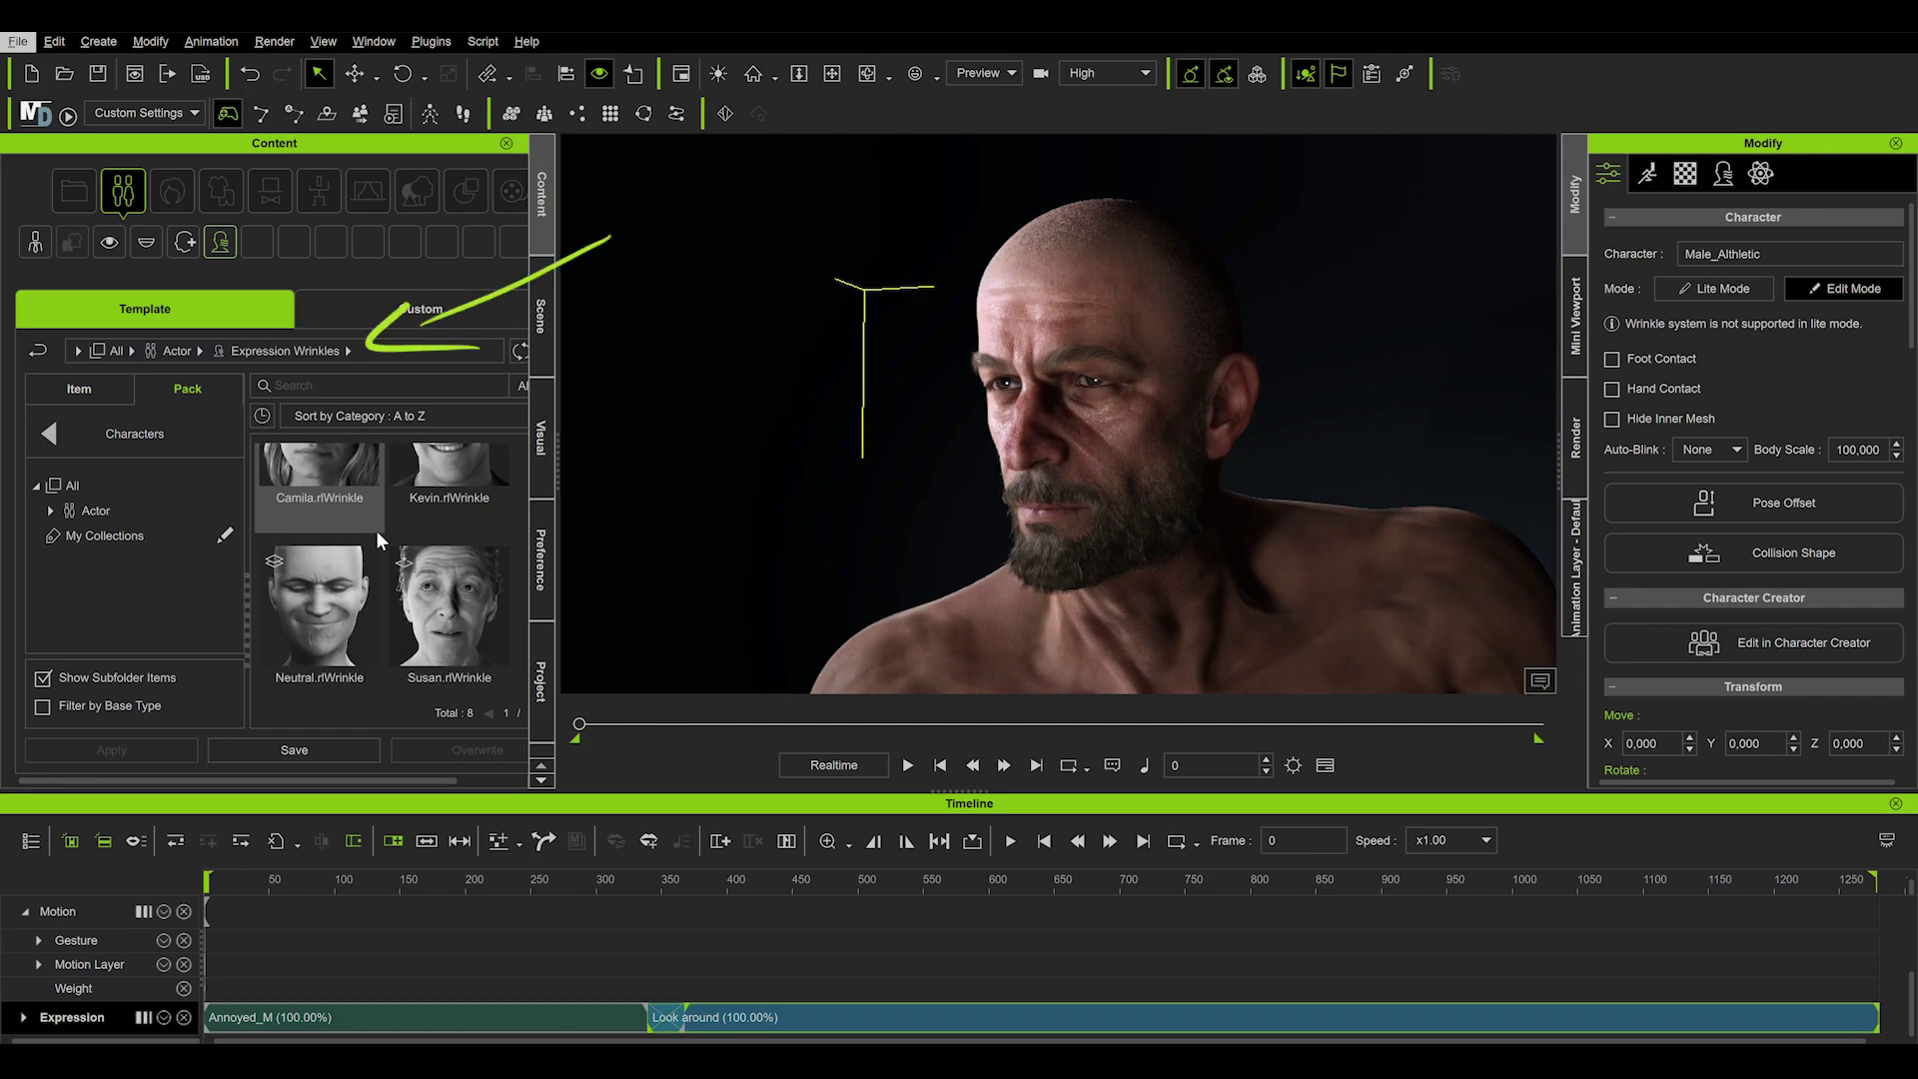
pyautogui.doubleClick(314, 601)
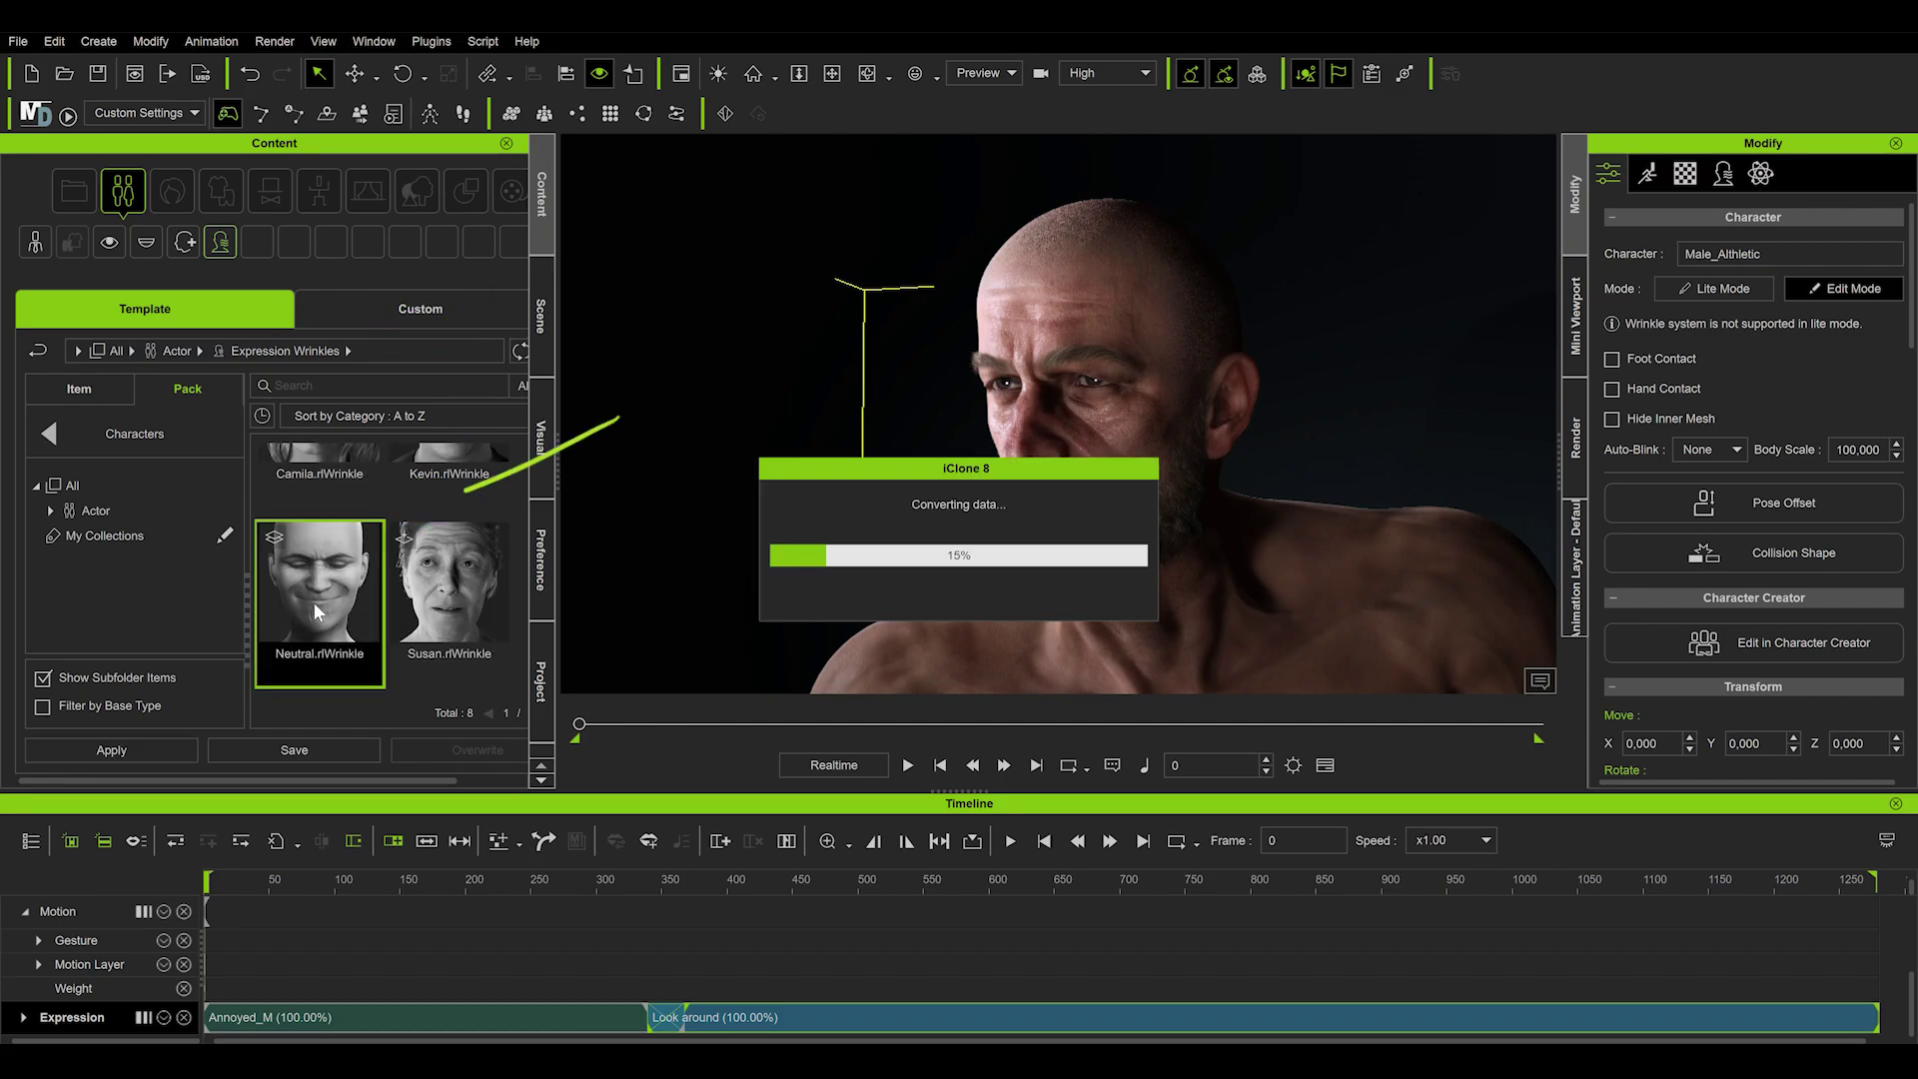
pyautogui.press('space')
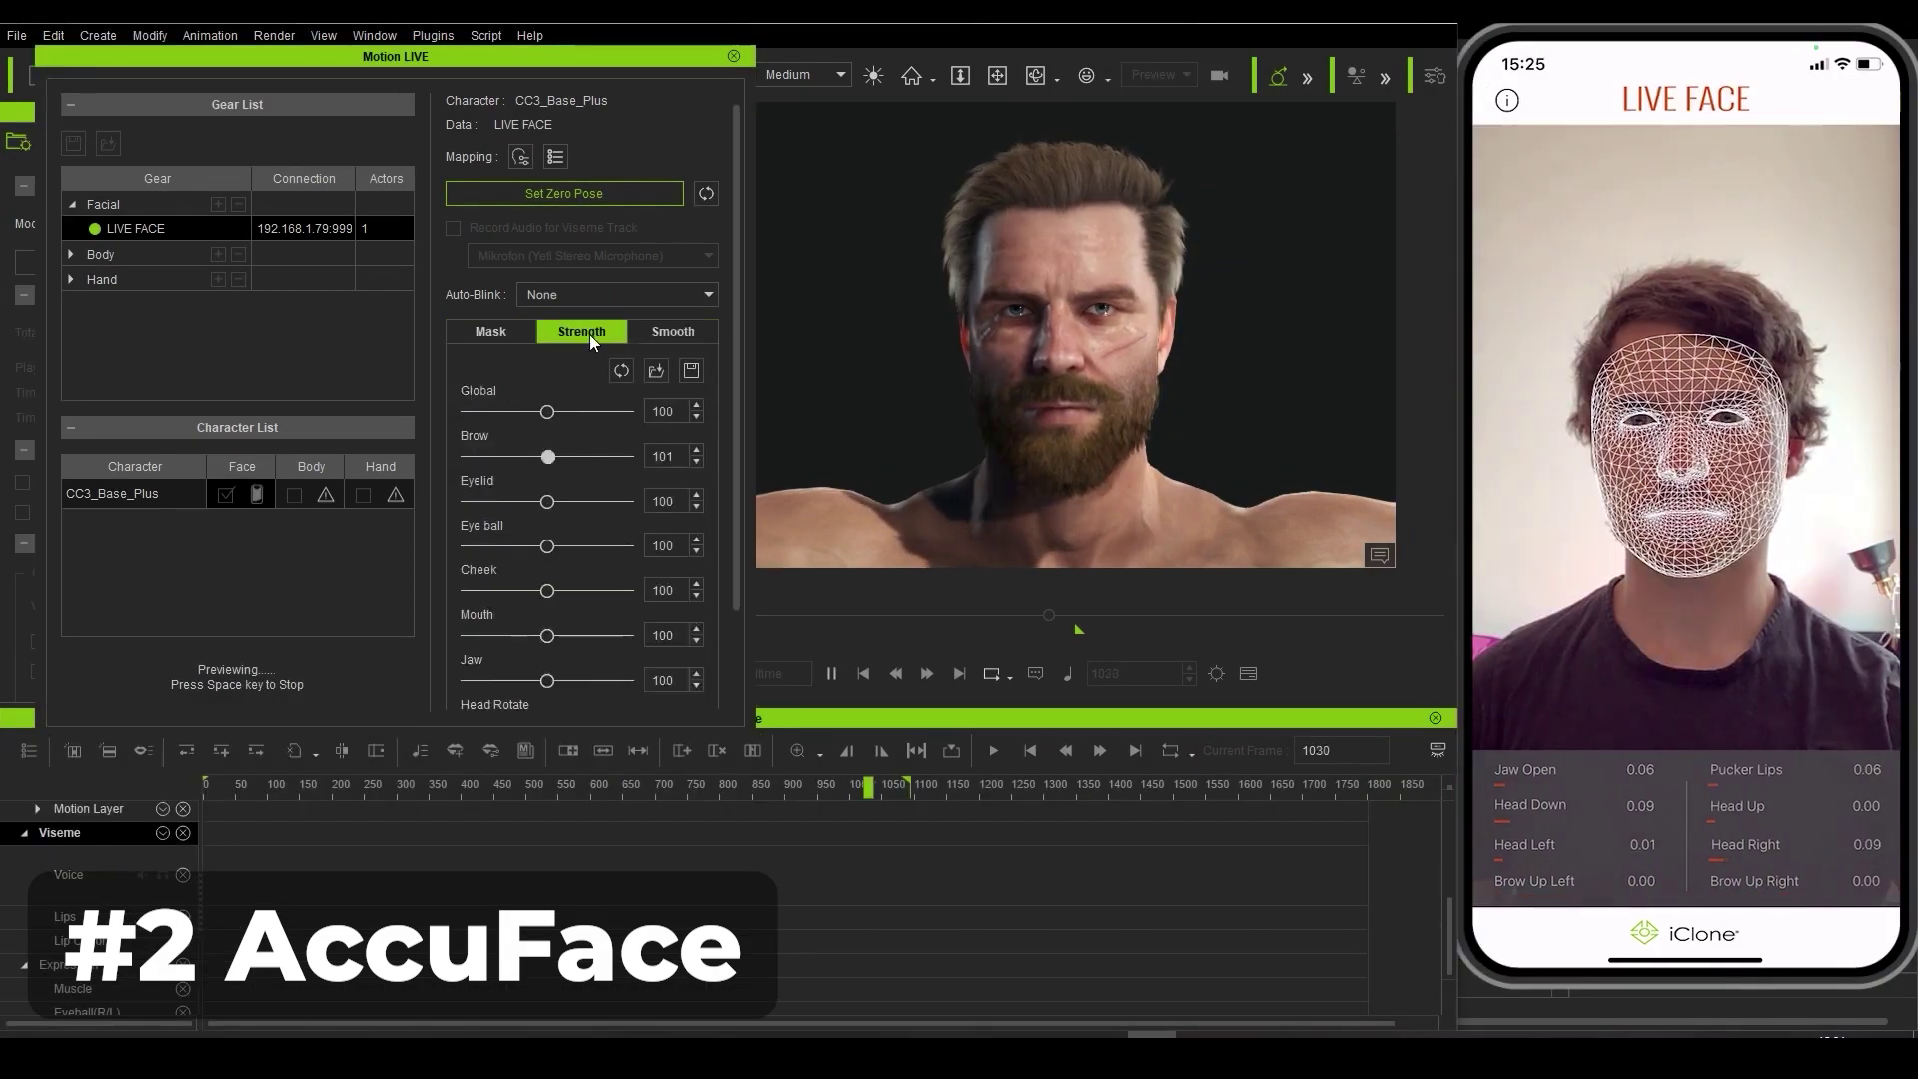
# Step: Set facial capture strength to 200, load the recorded face video, and rearrange the windows
pyautogui.moveTo(547, 410); pyautogui.dragTo(628, 410)
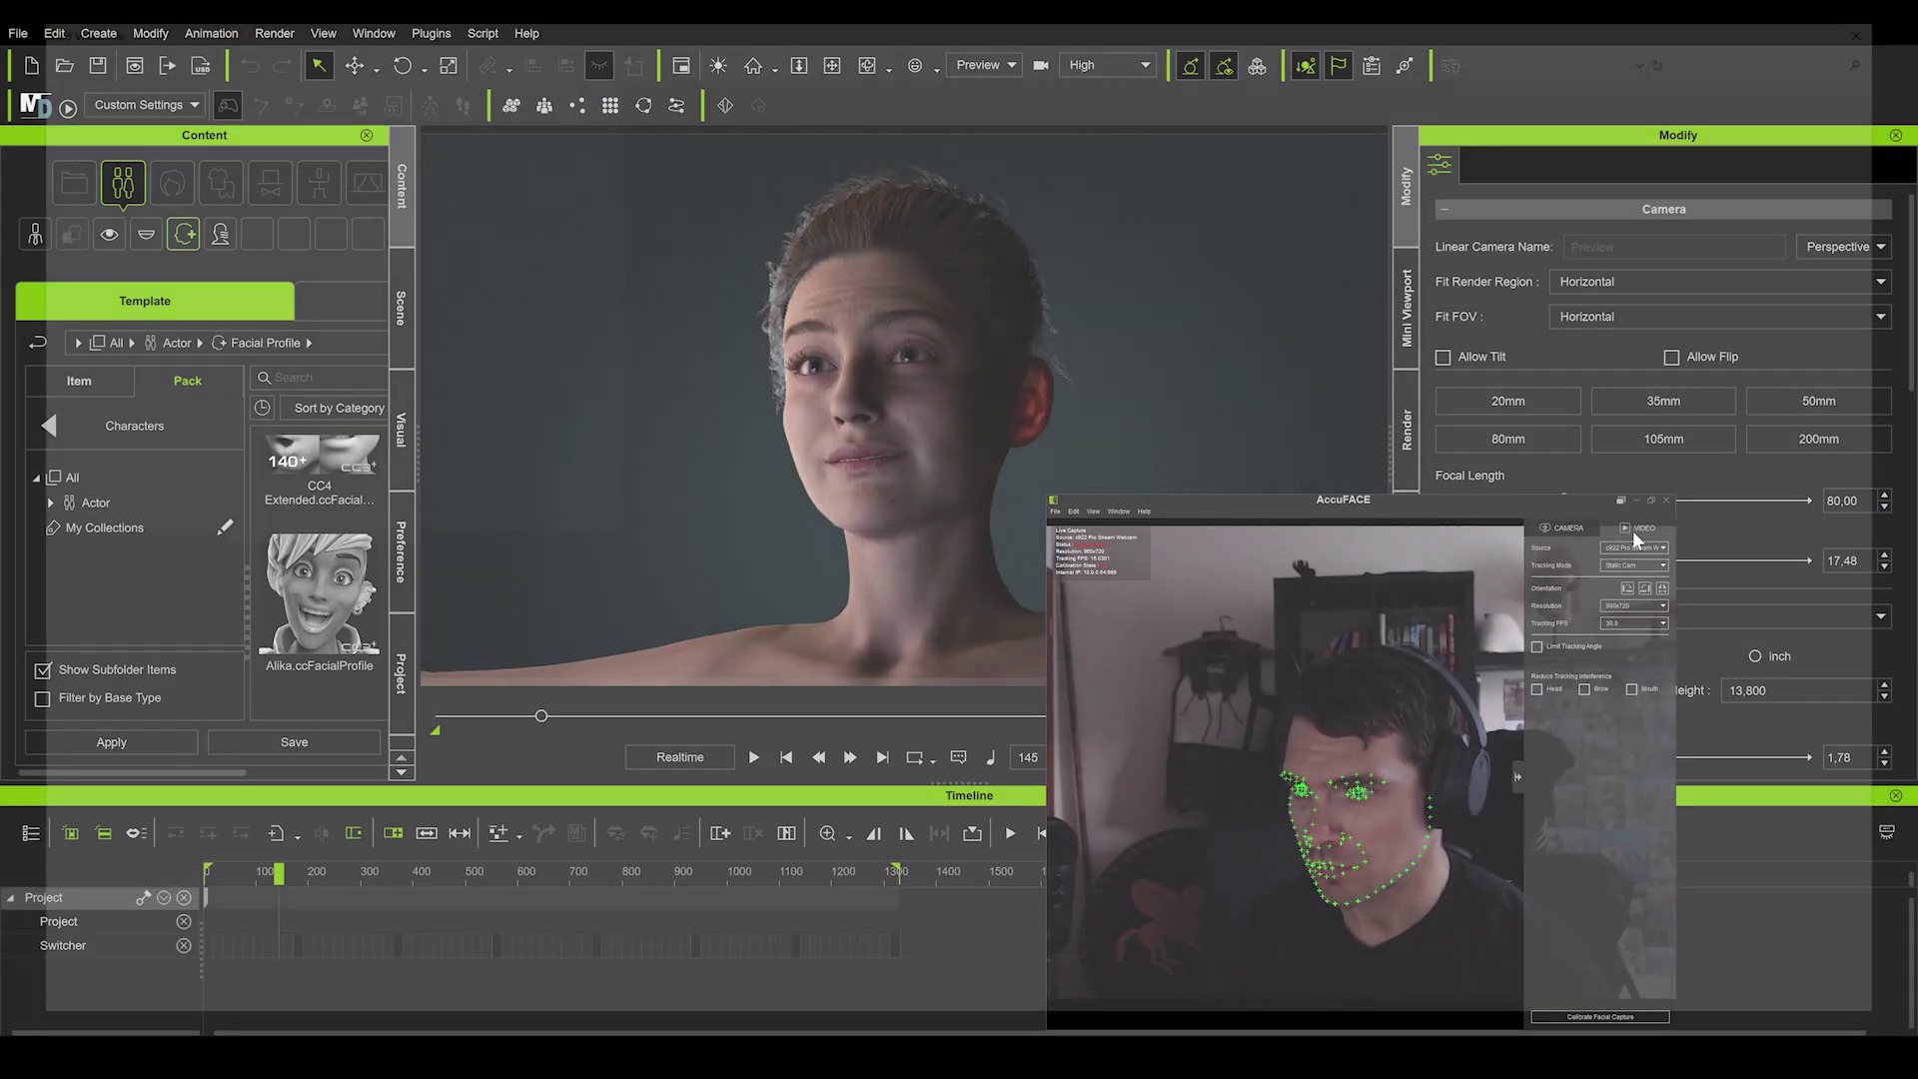
pyautogui.click(1633, 530)
pyautogui.doubleClick(530, 303)
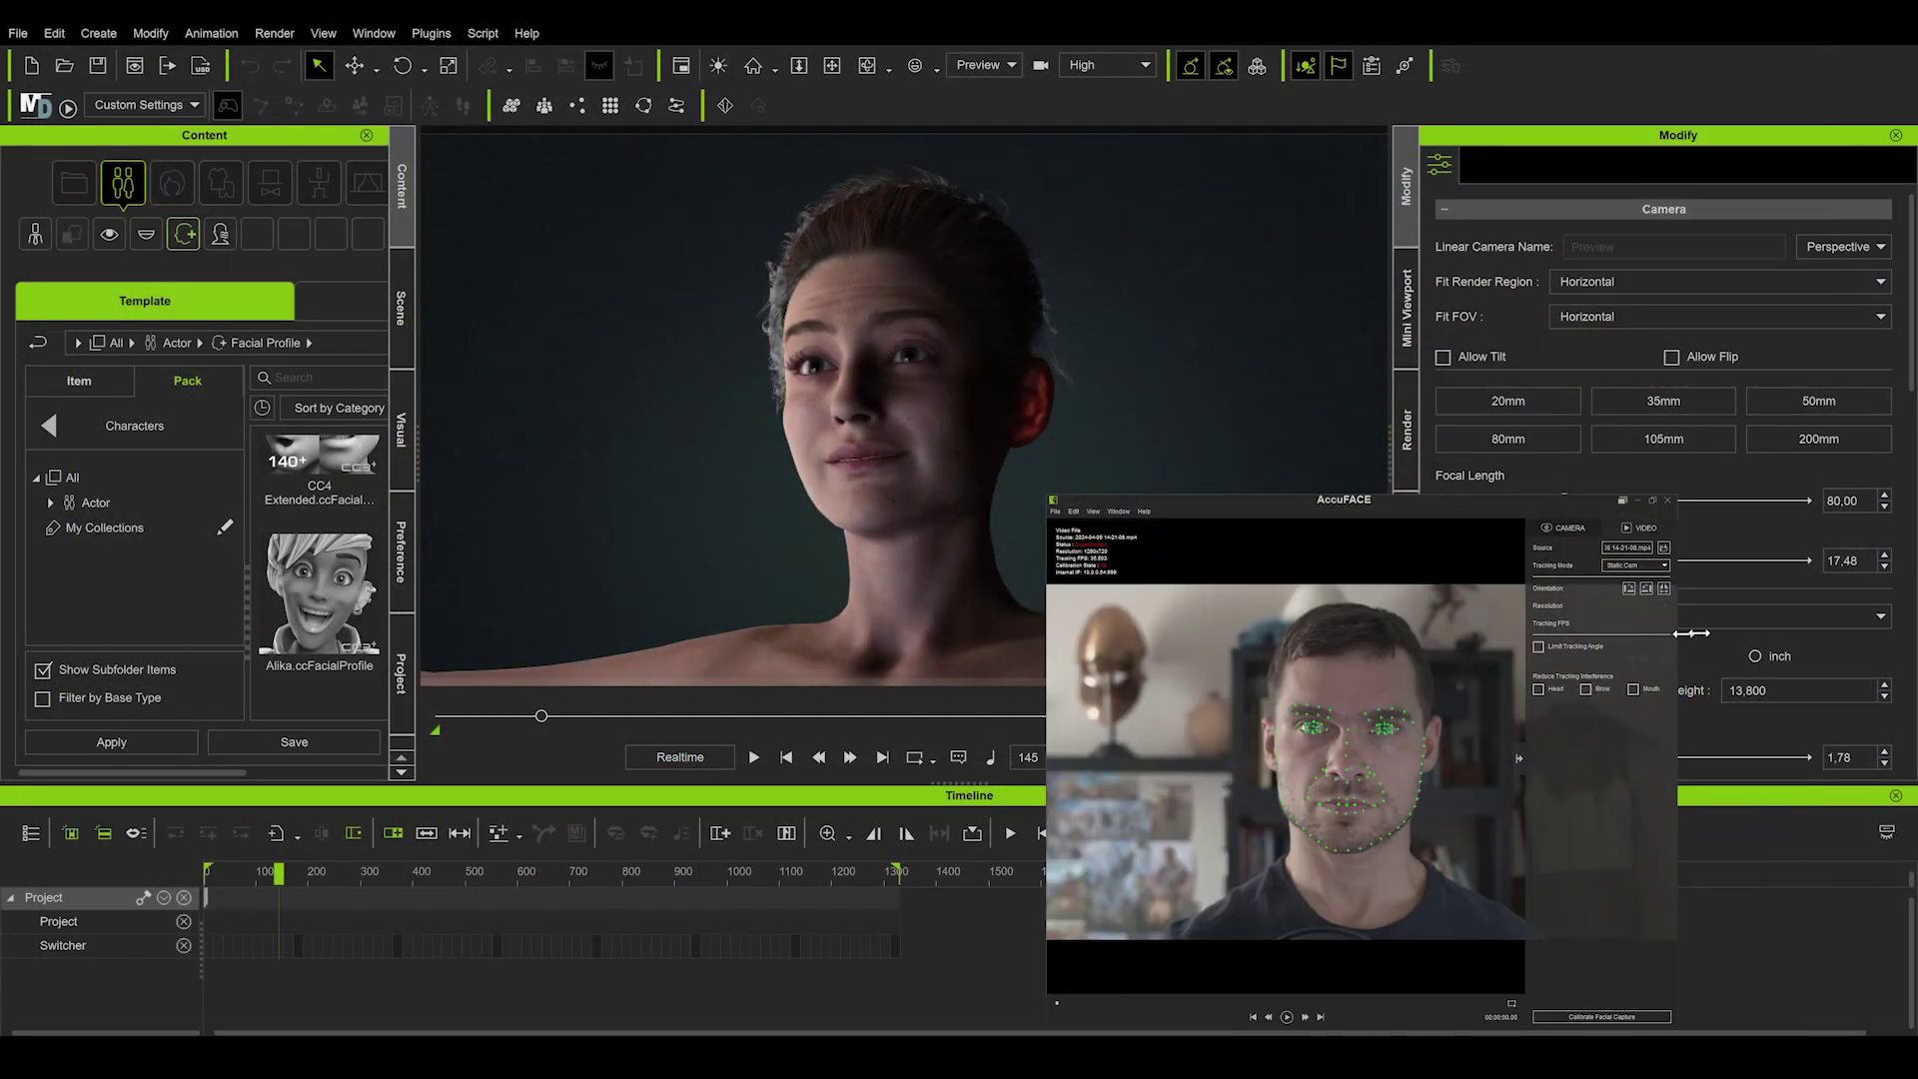
pyautogui.moveTo(1674, 633); pyautogui.dragTo(1901, 636)
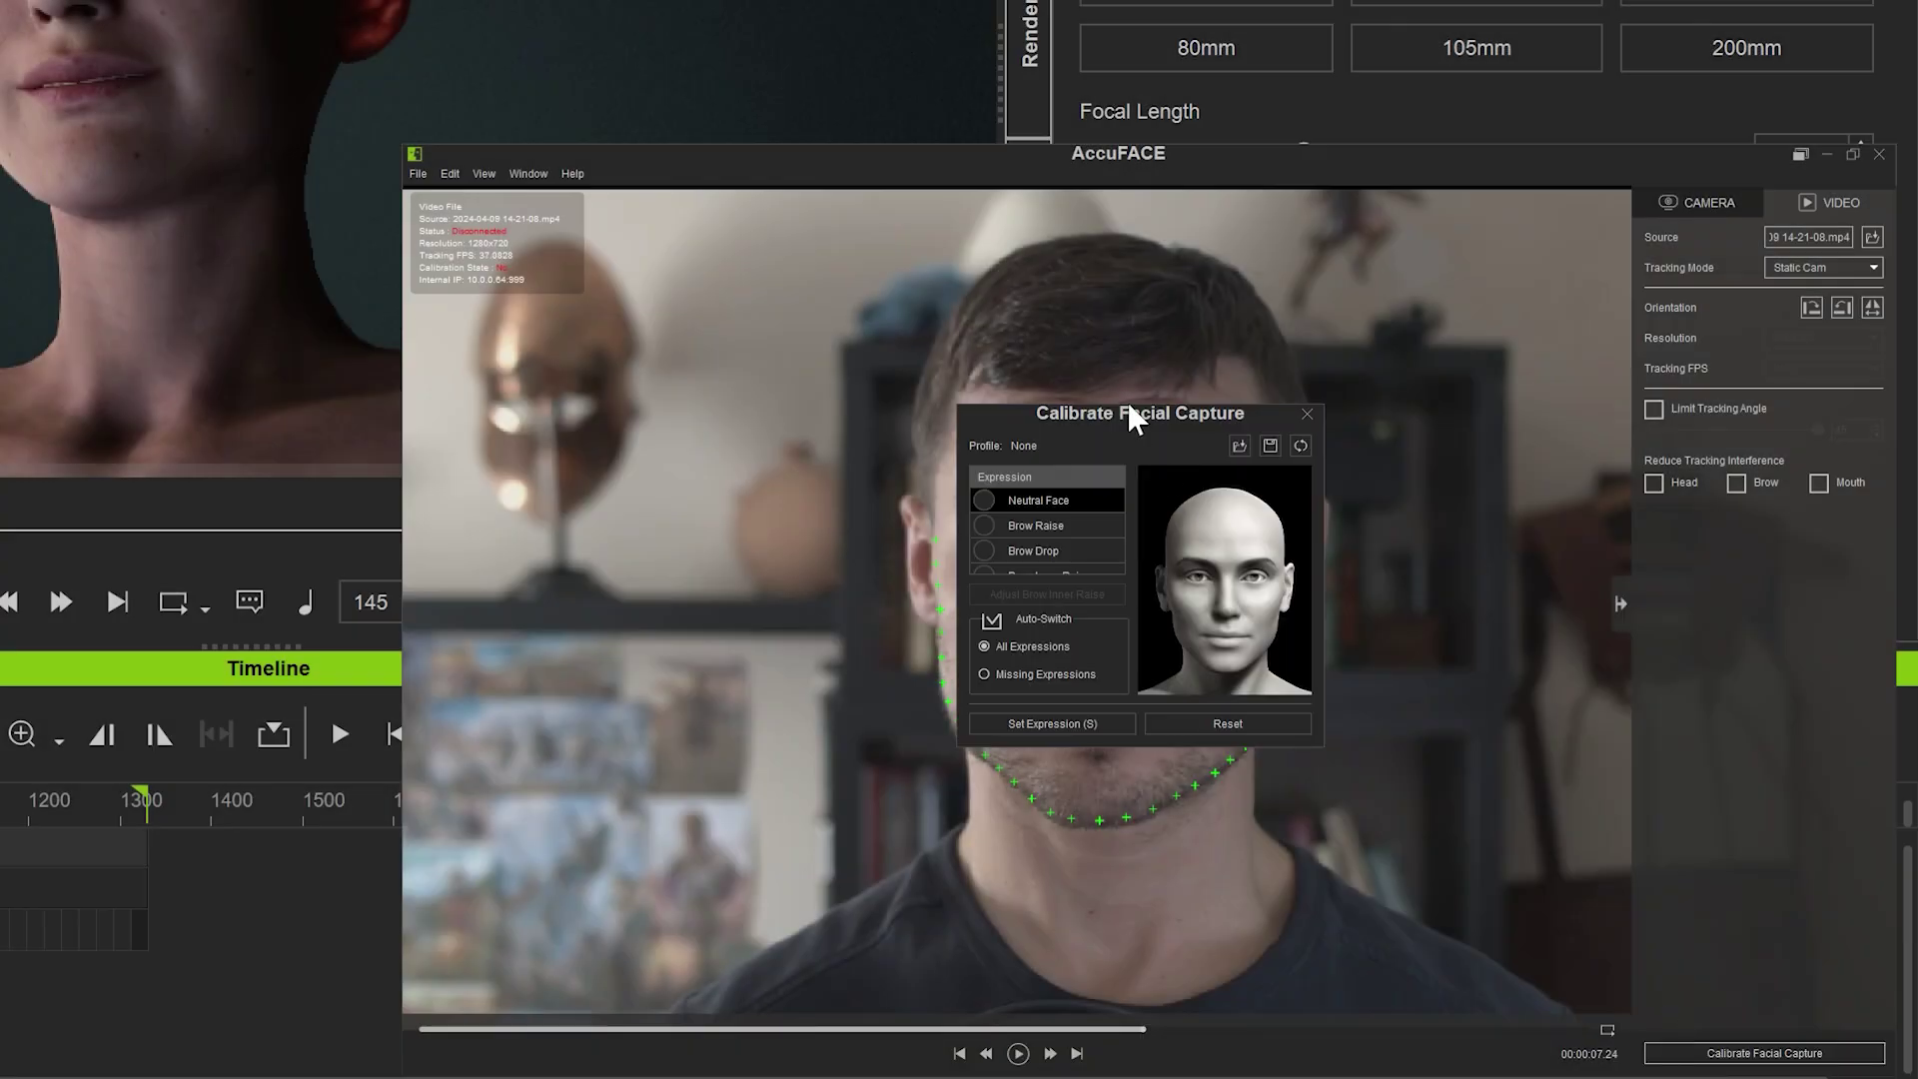
pyautogui.moveTo(1467, 643); pyautogui.dragTo(931, 572)
pyautogui.moveTo(203, 287); pyautogui.dragTo(203, 168)
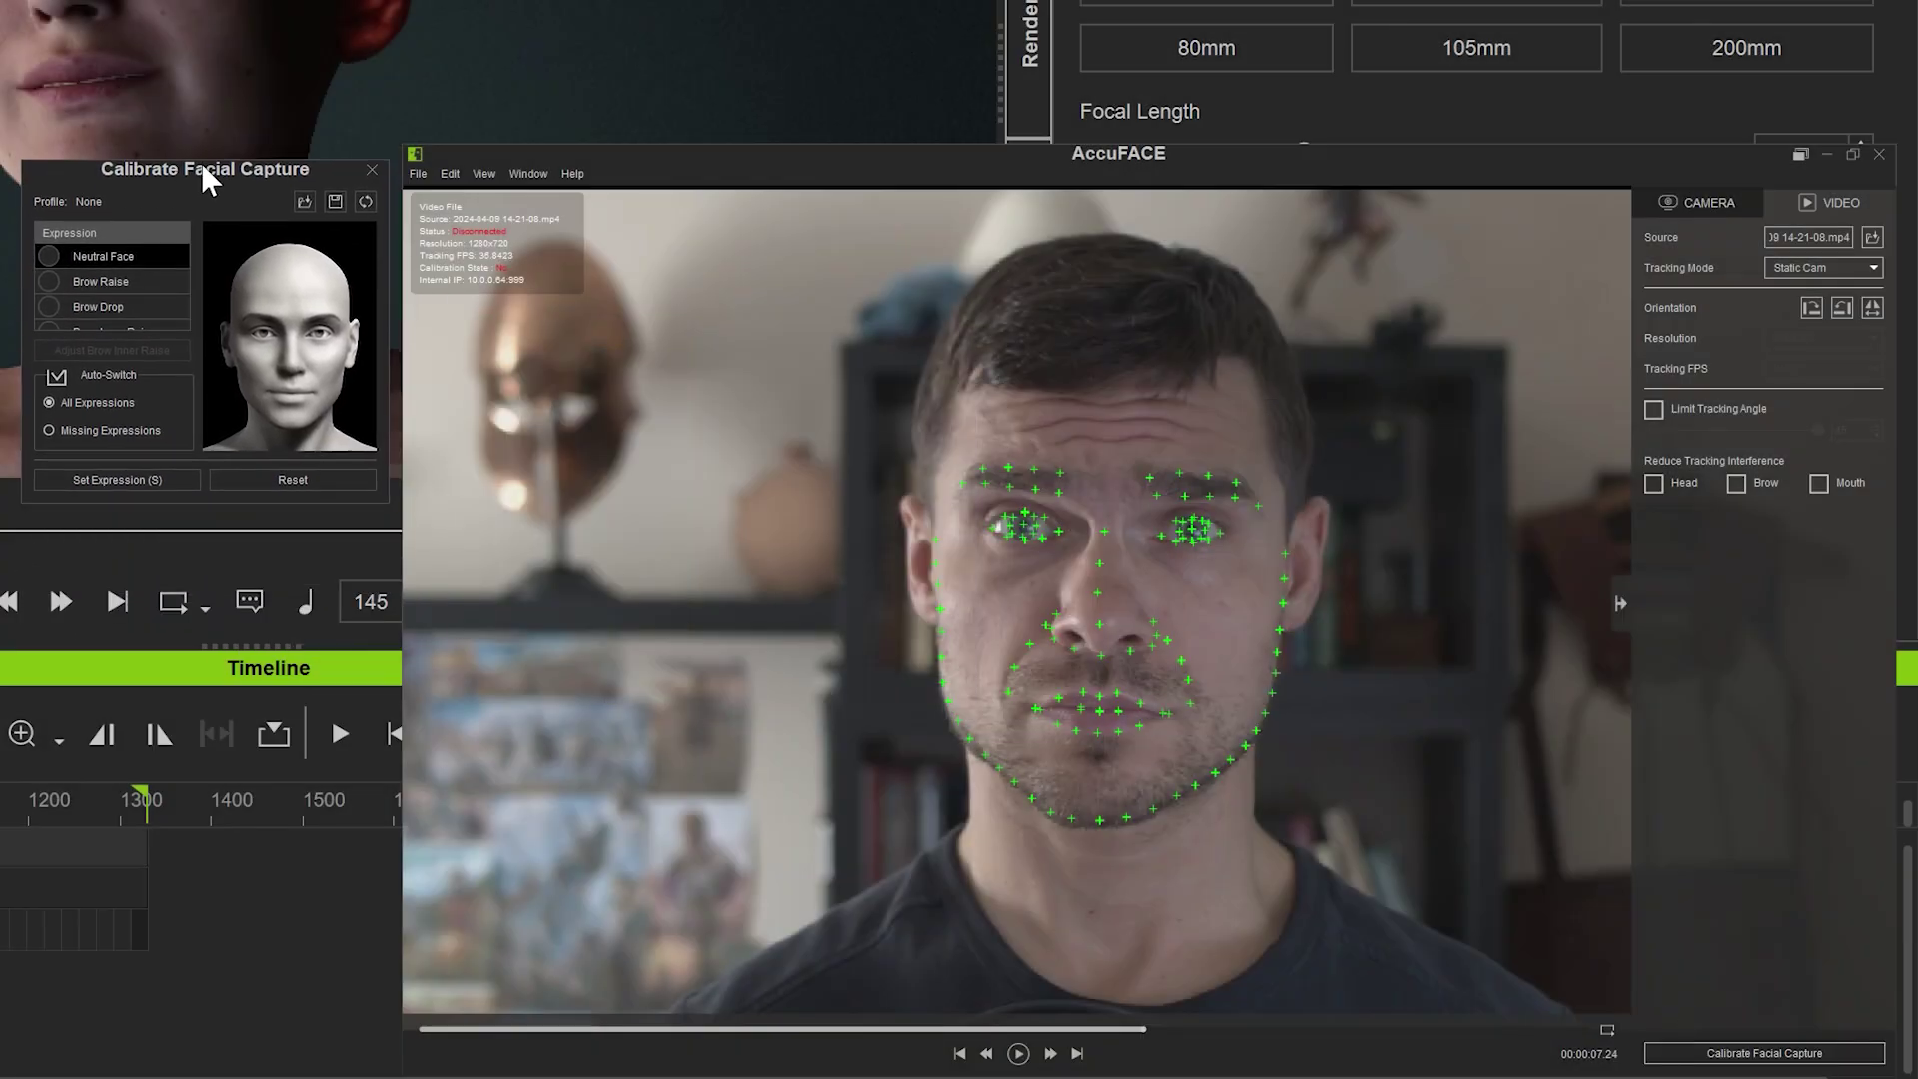
# Step: Calibrate the Brow Raise and Neutral Face poses, then scrub the video to a frowning frame
pyautogui.moveTo(773, 1029); pyautogui.dragTo(635, 1027)
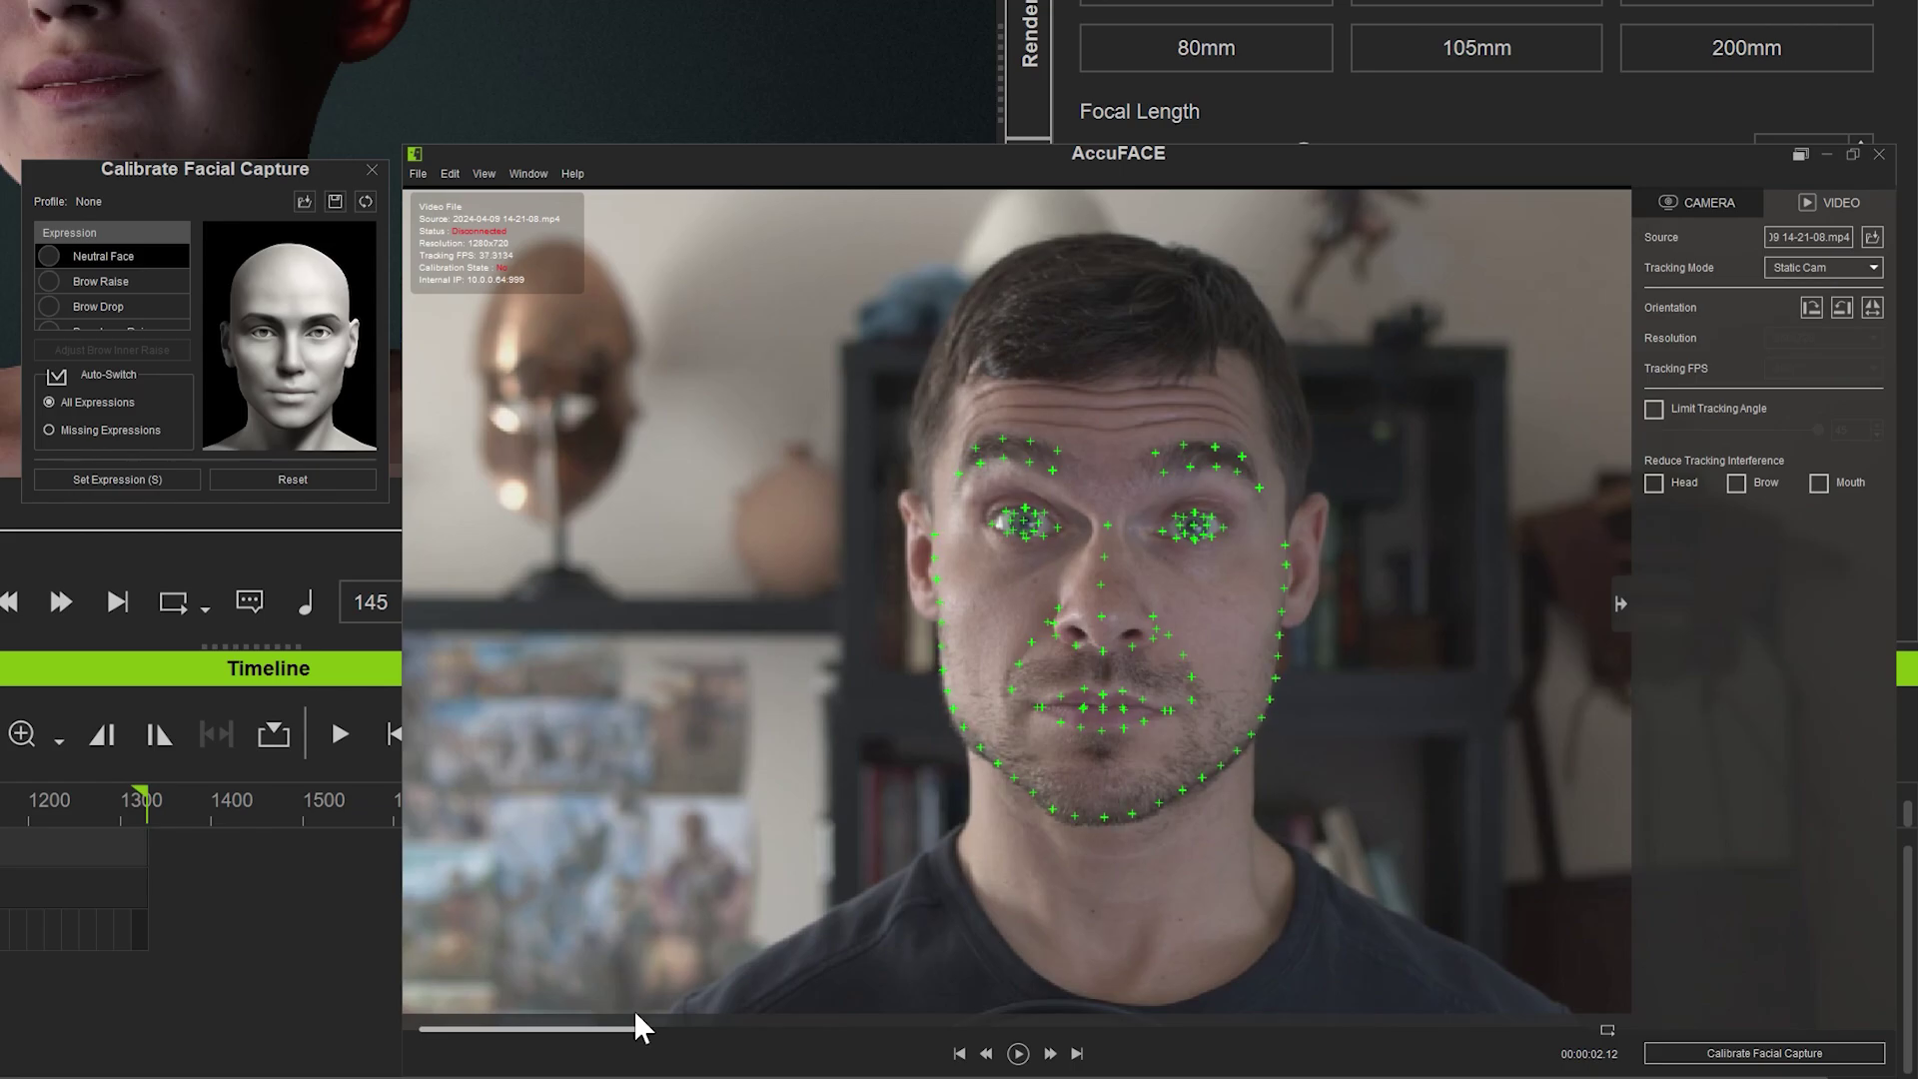
pyautogui.click(52, 276)
pyautogui.click(166, 483)
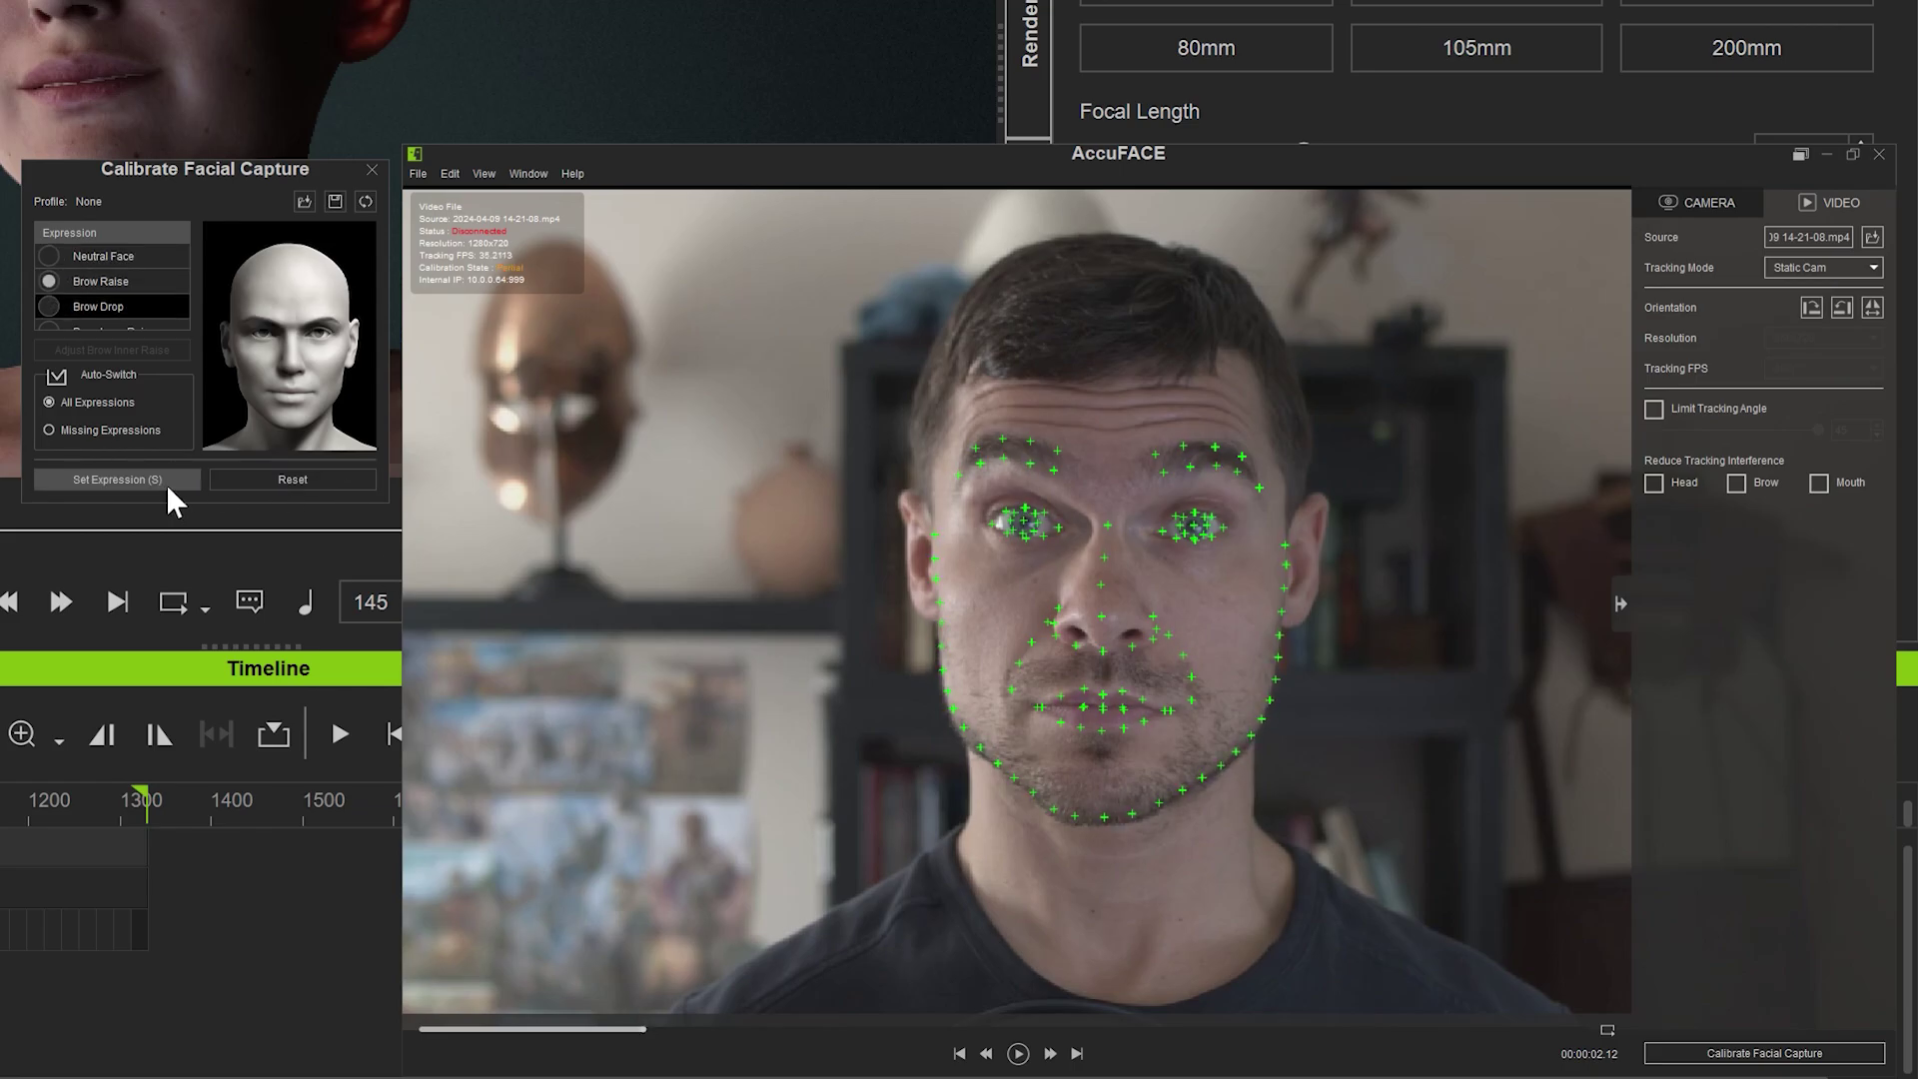
pyautogui.moveTo(452, 1031); pyautogui.dragTo(420, 1029)
pyautogui.click(150, 280)
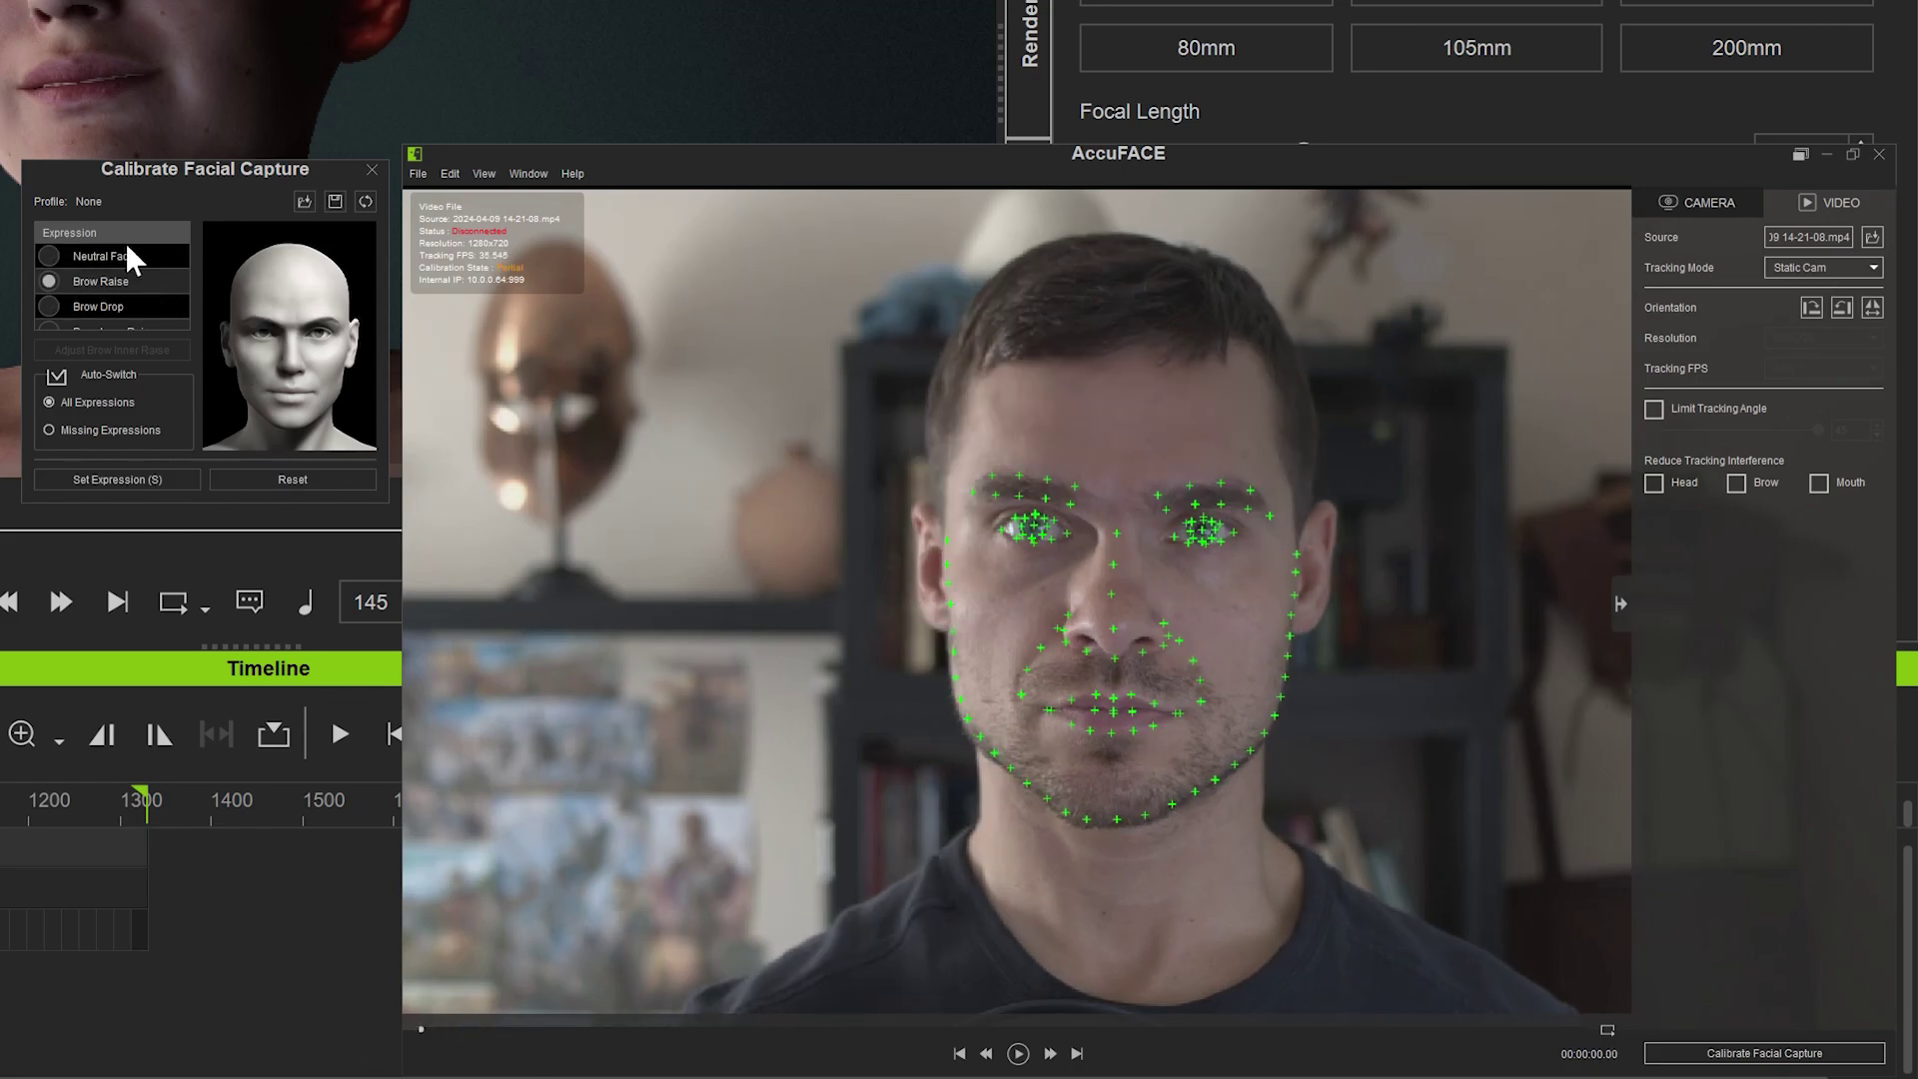
pyautogui.click(52, 256)
pyautogui.click(937, 1030)
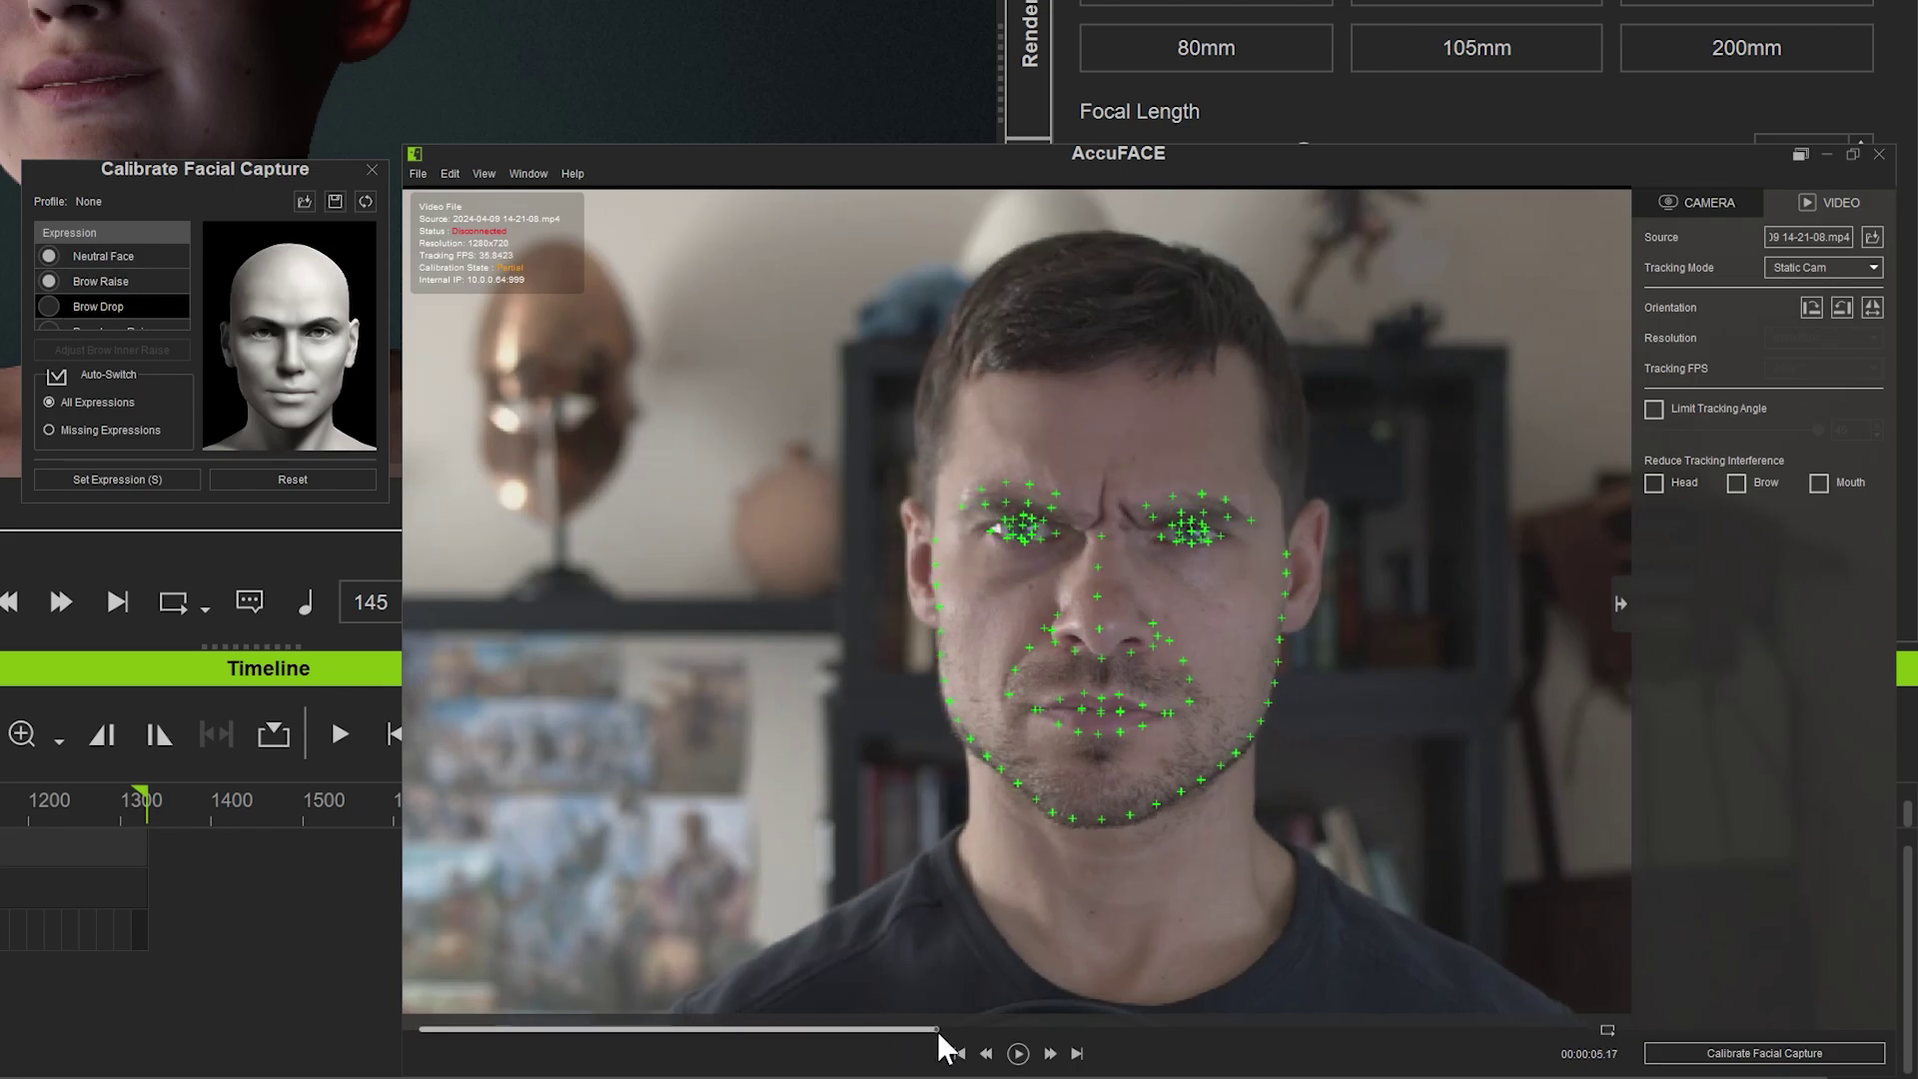
# Step: Set the Brow Drop calibration, connect AccuFACE to drive Petra's face, and record her performance
pyautogui.click(90, 480)
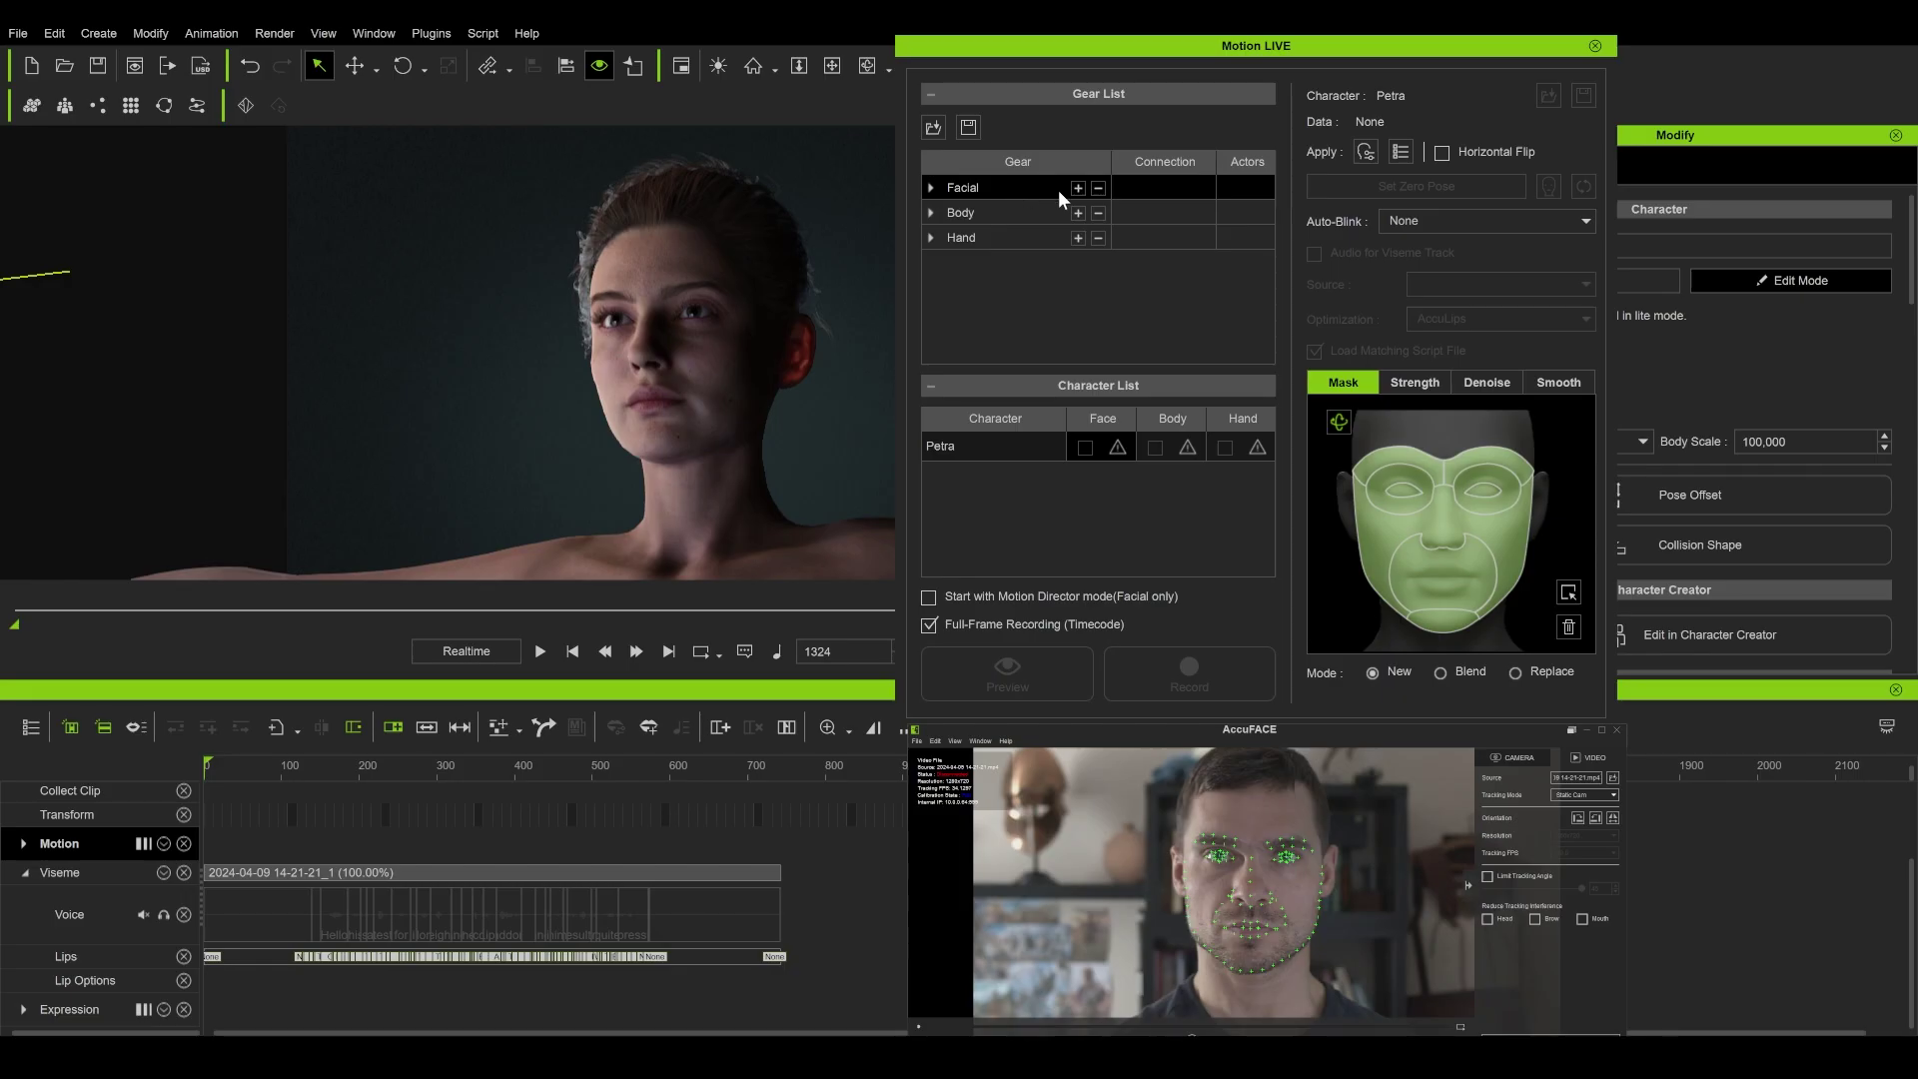
pyautogui.click(1107, 204)
pyautogui.click(955, 213)
pyautogui.click(1117, 446)
pyautogui.click(1085, 447)
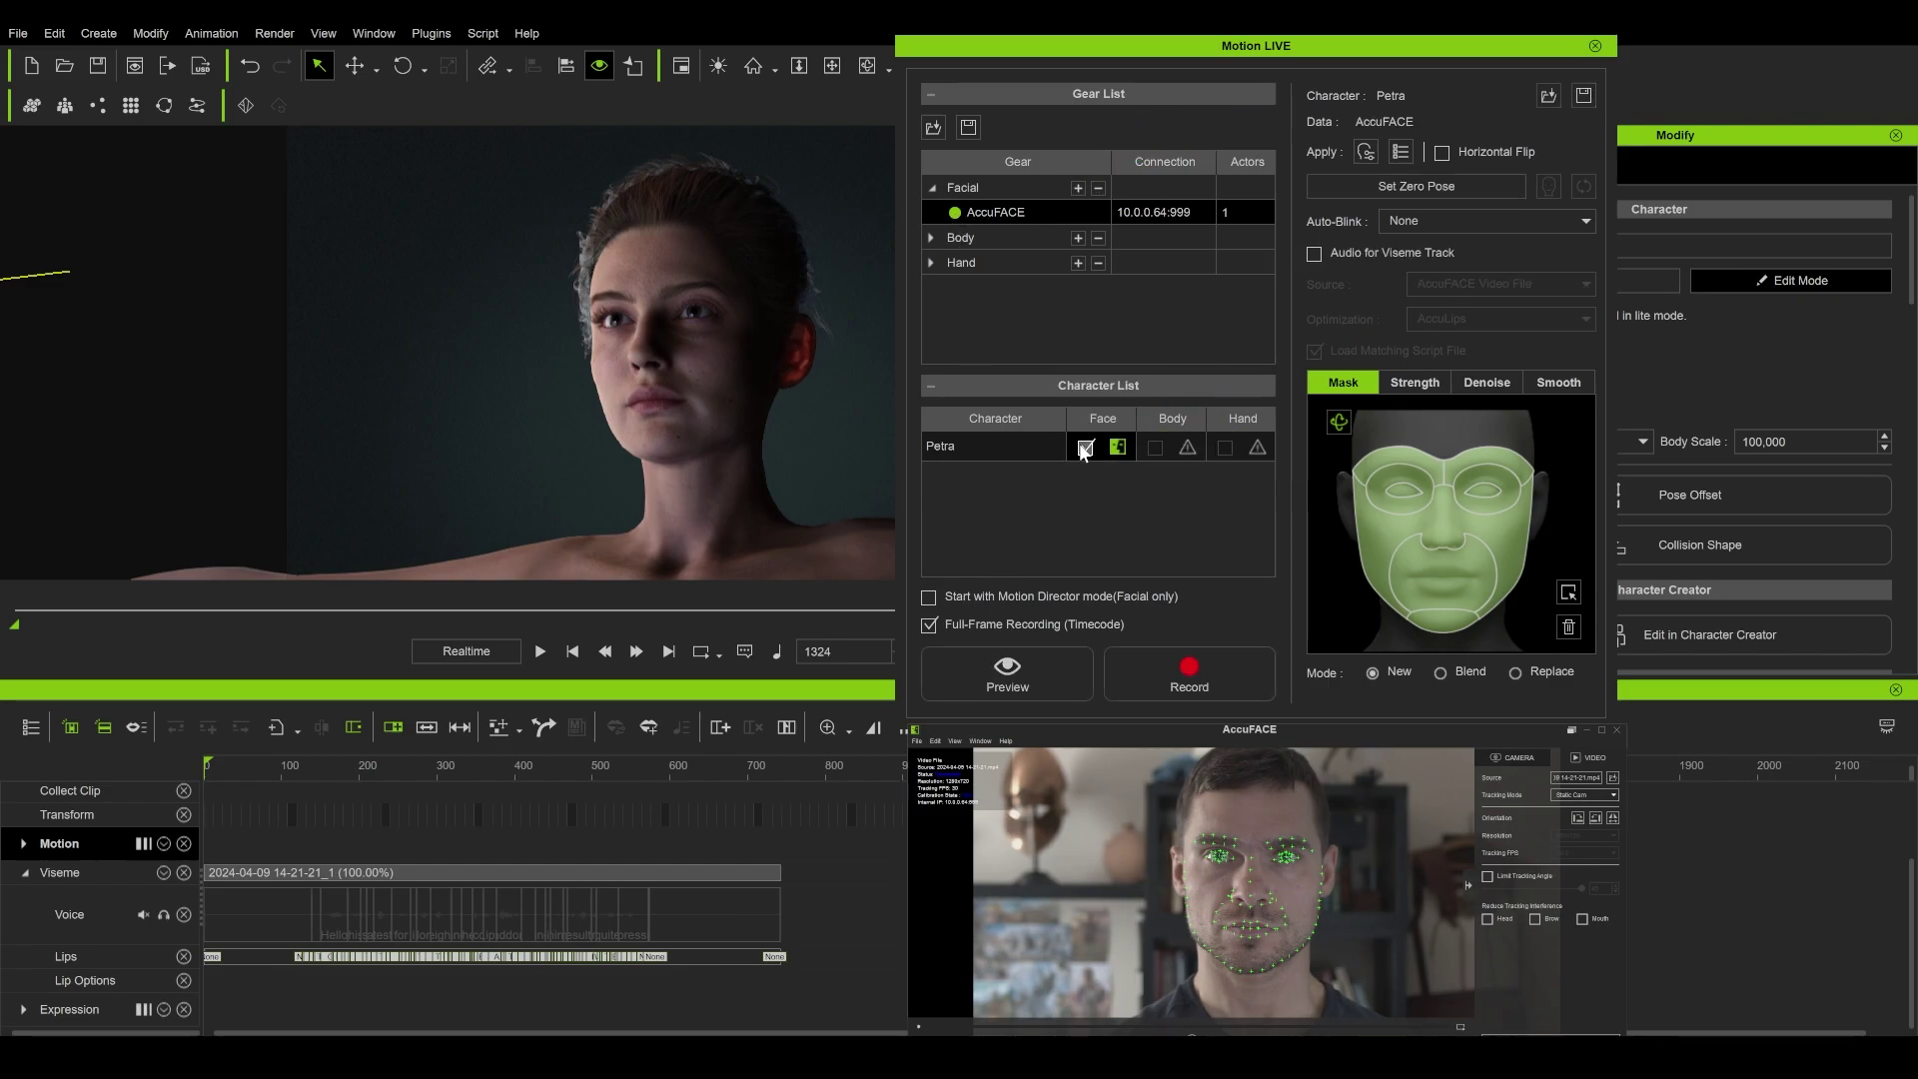
pyautogui.click(1189, 671)
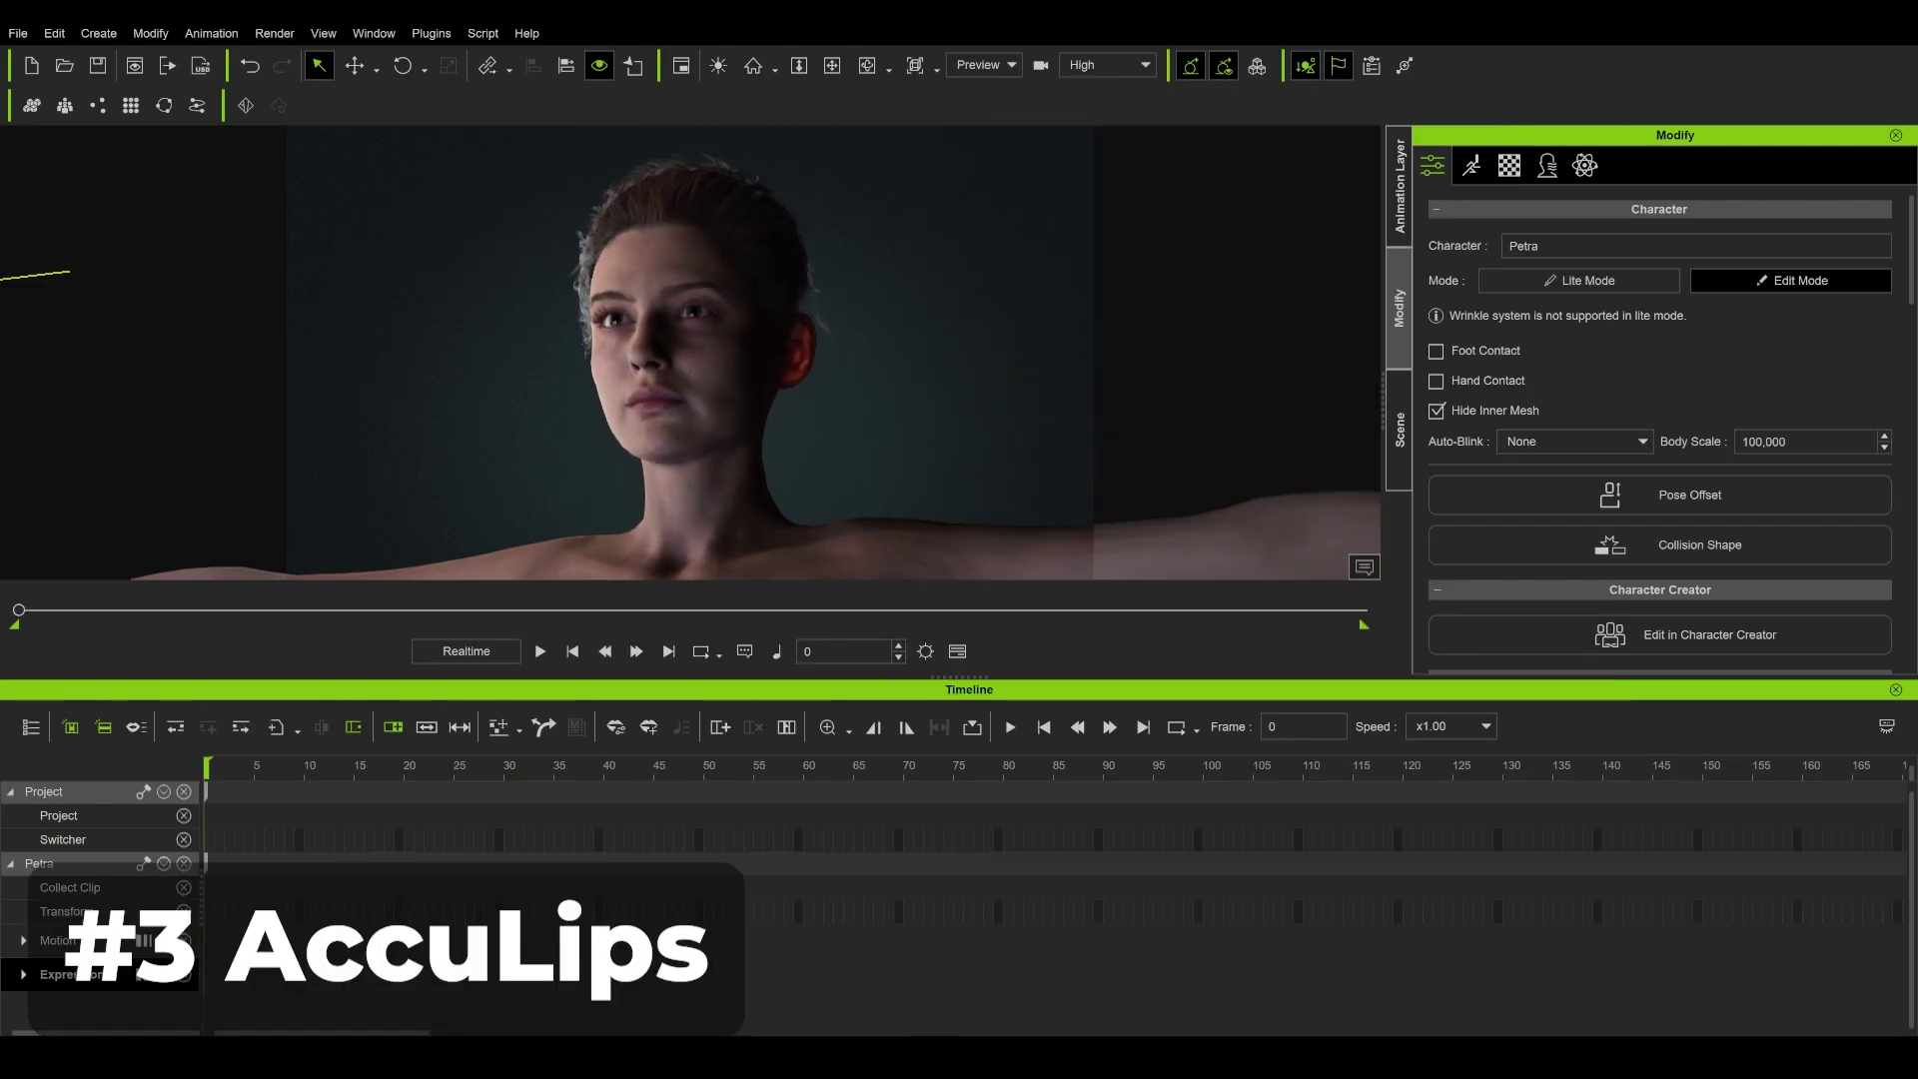
# Step: Launch AccuLips for Petra and import the recorded audio file
pyautogui.click(228, 33)
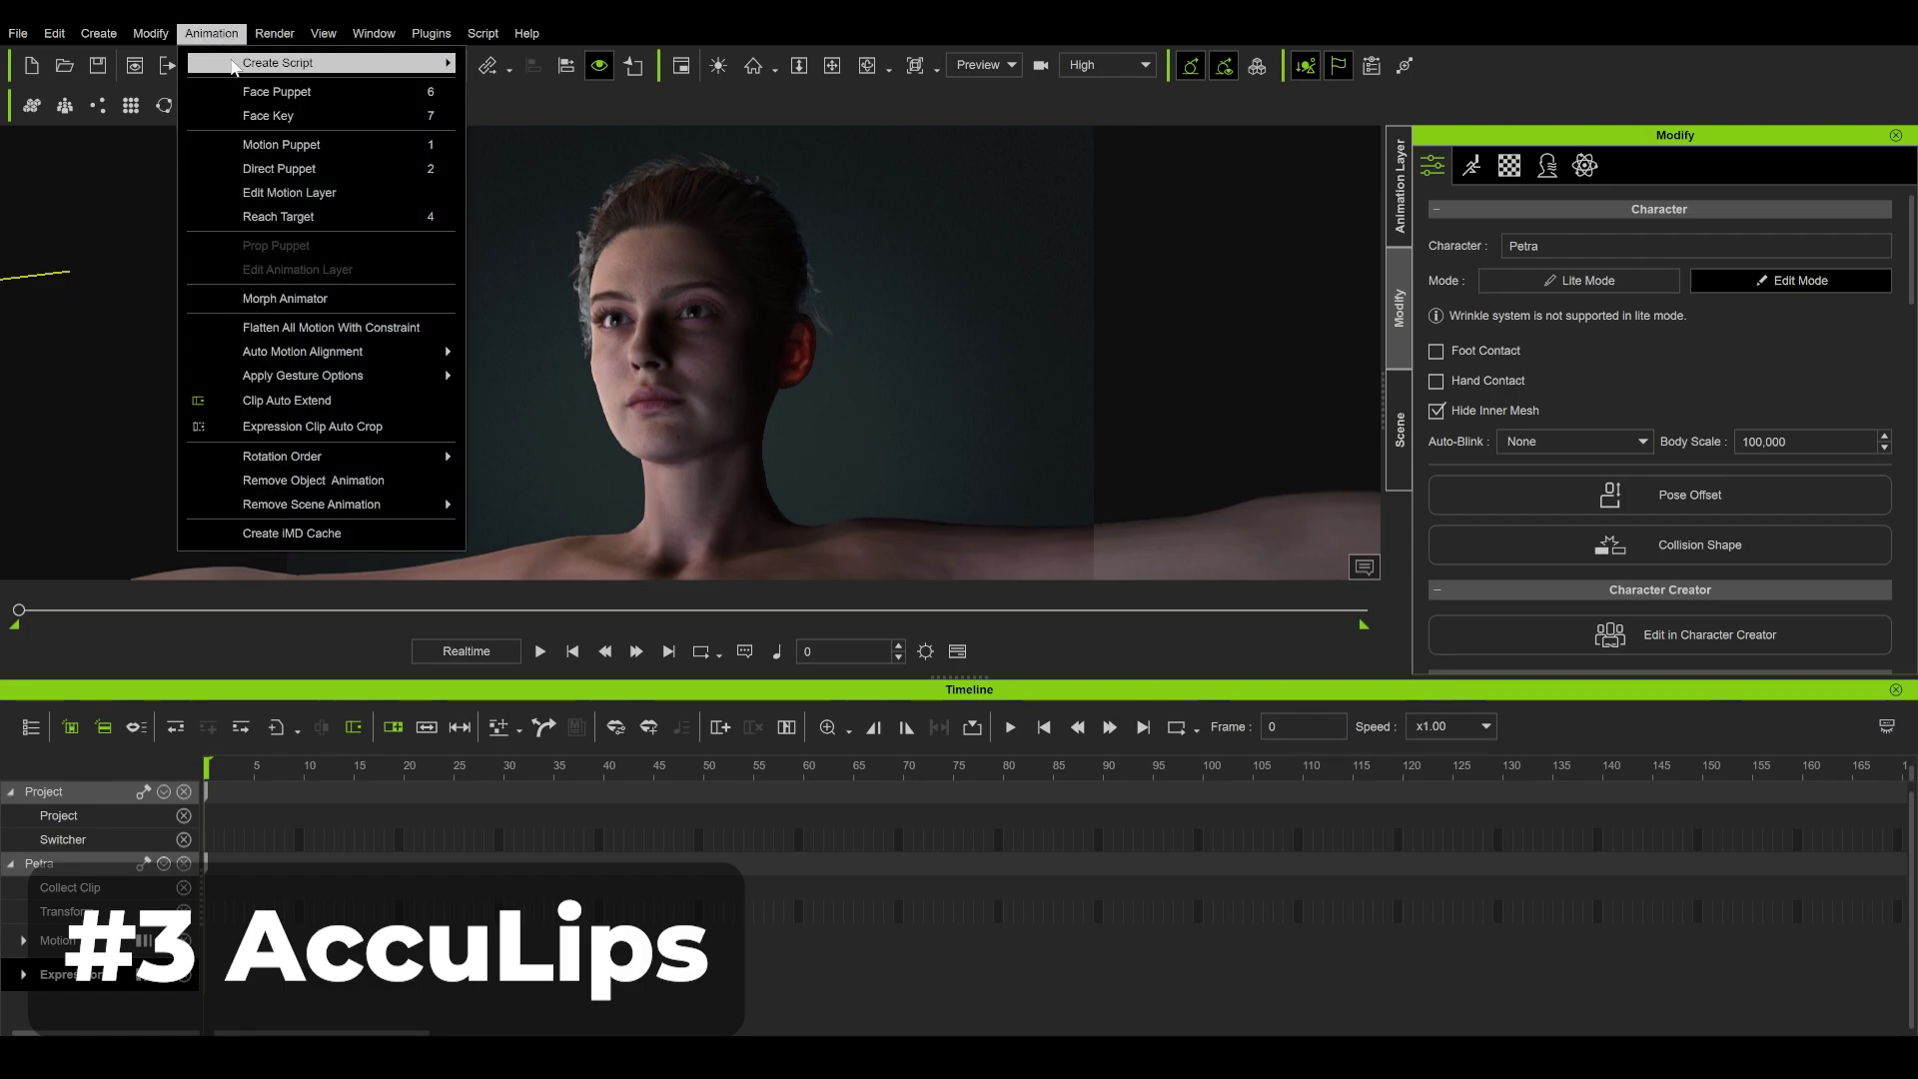
pyautogui.moveTo(400, 64)
pyautogui.click(520, 133)
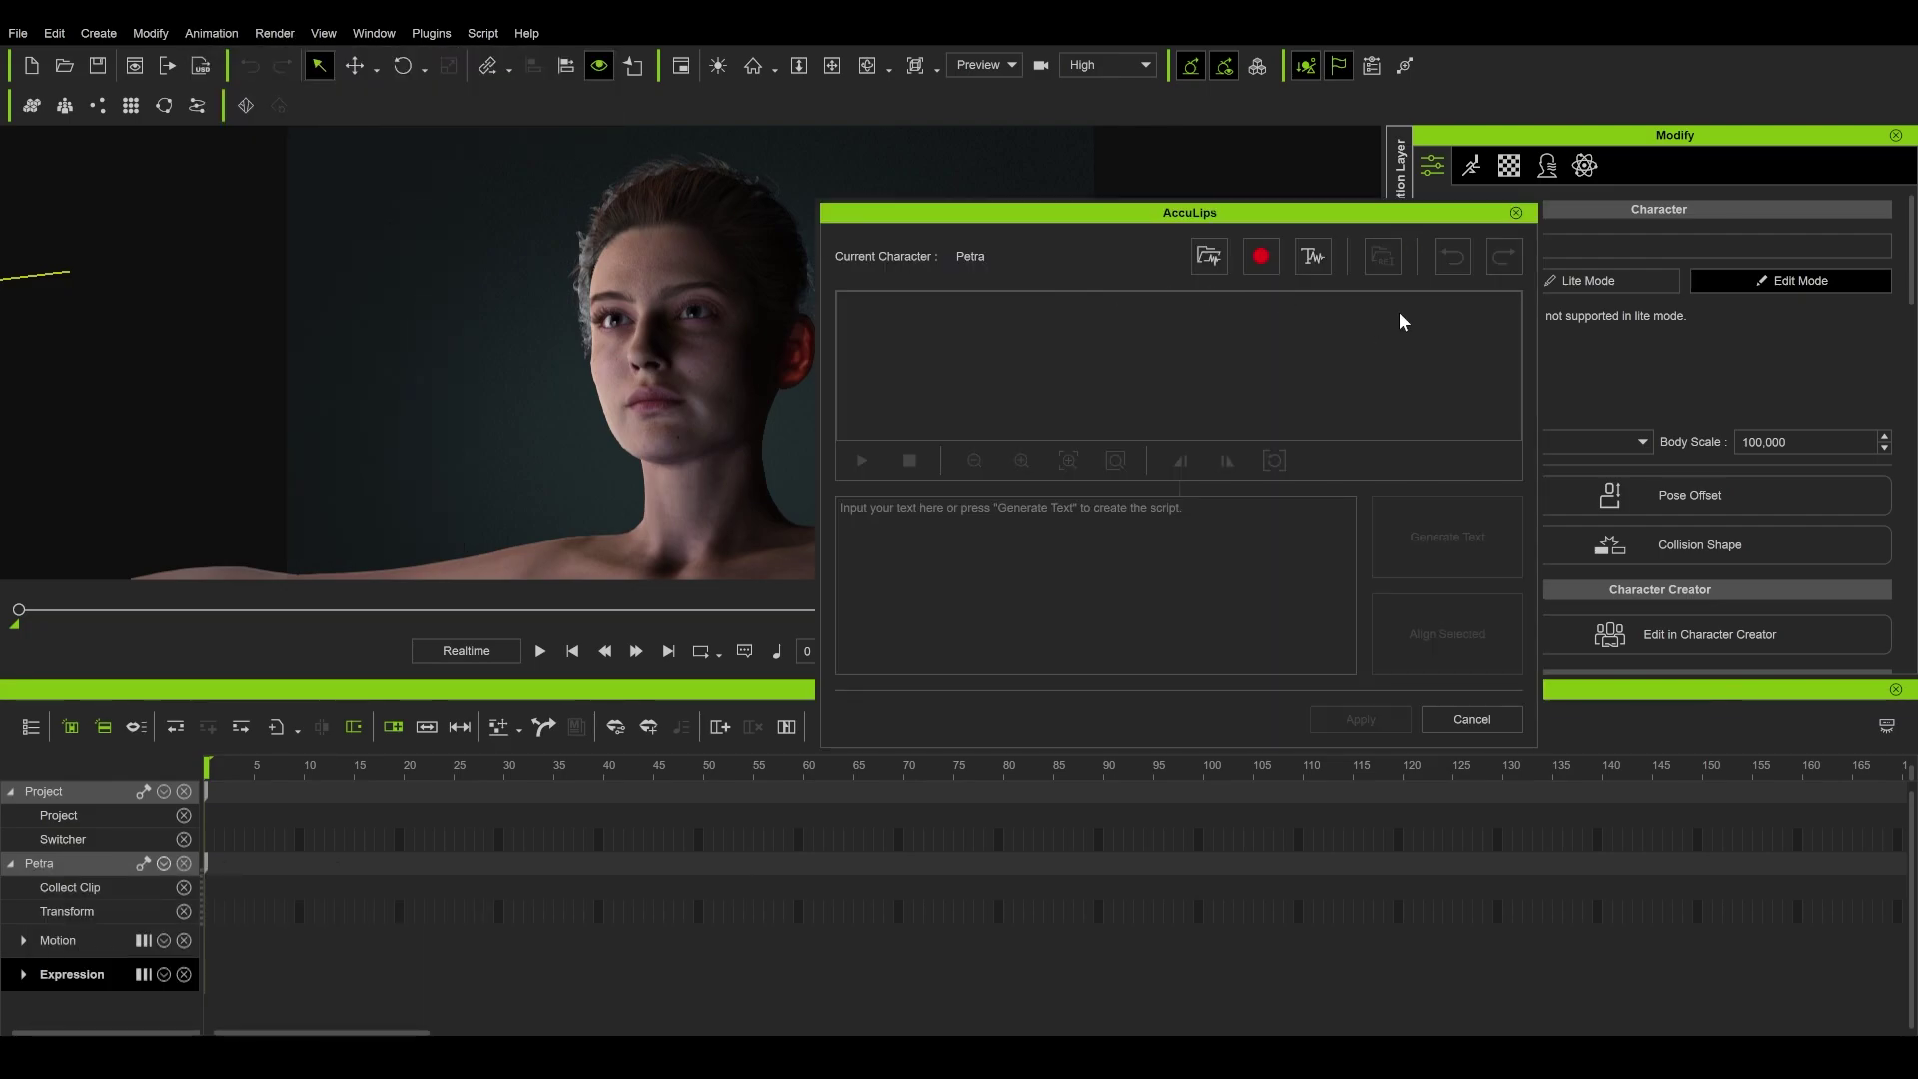
pyautogui.click(1209, 256)
pyautogui.click(1227, 648)
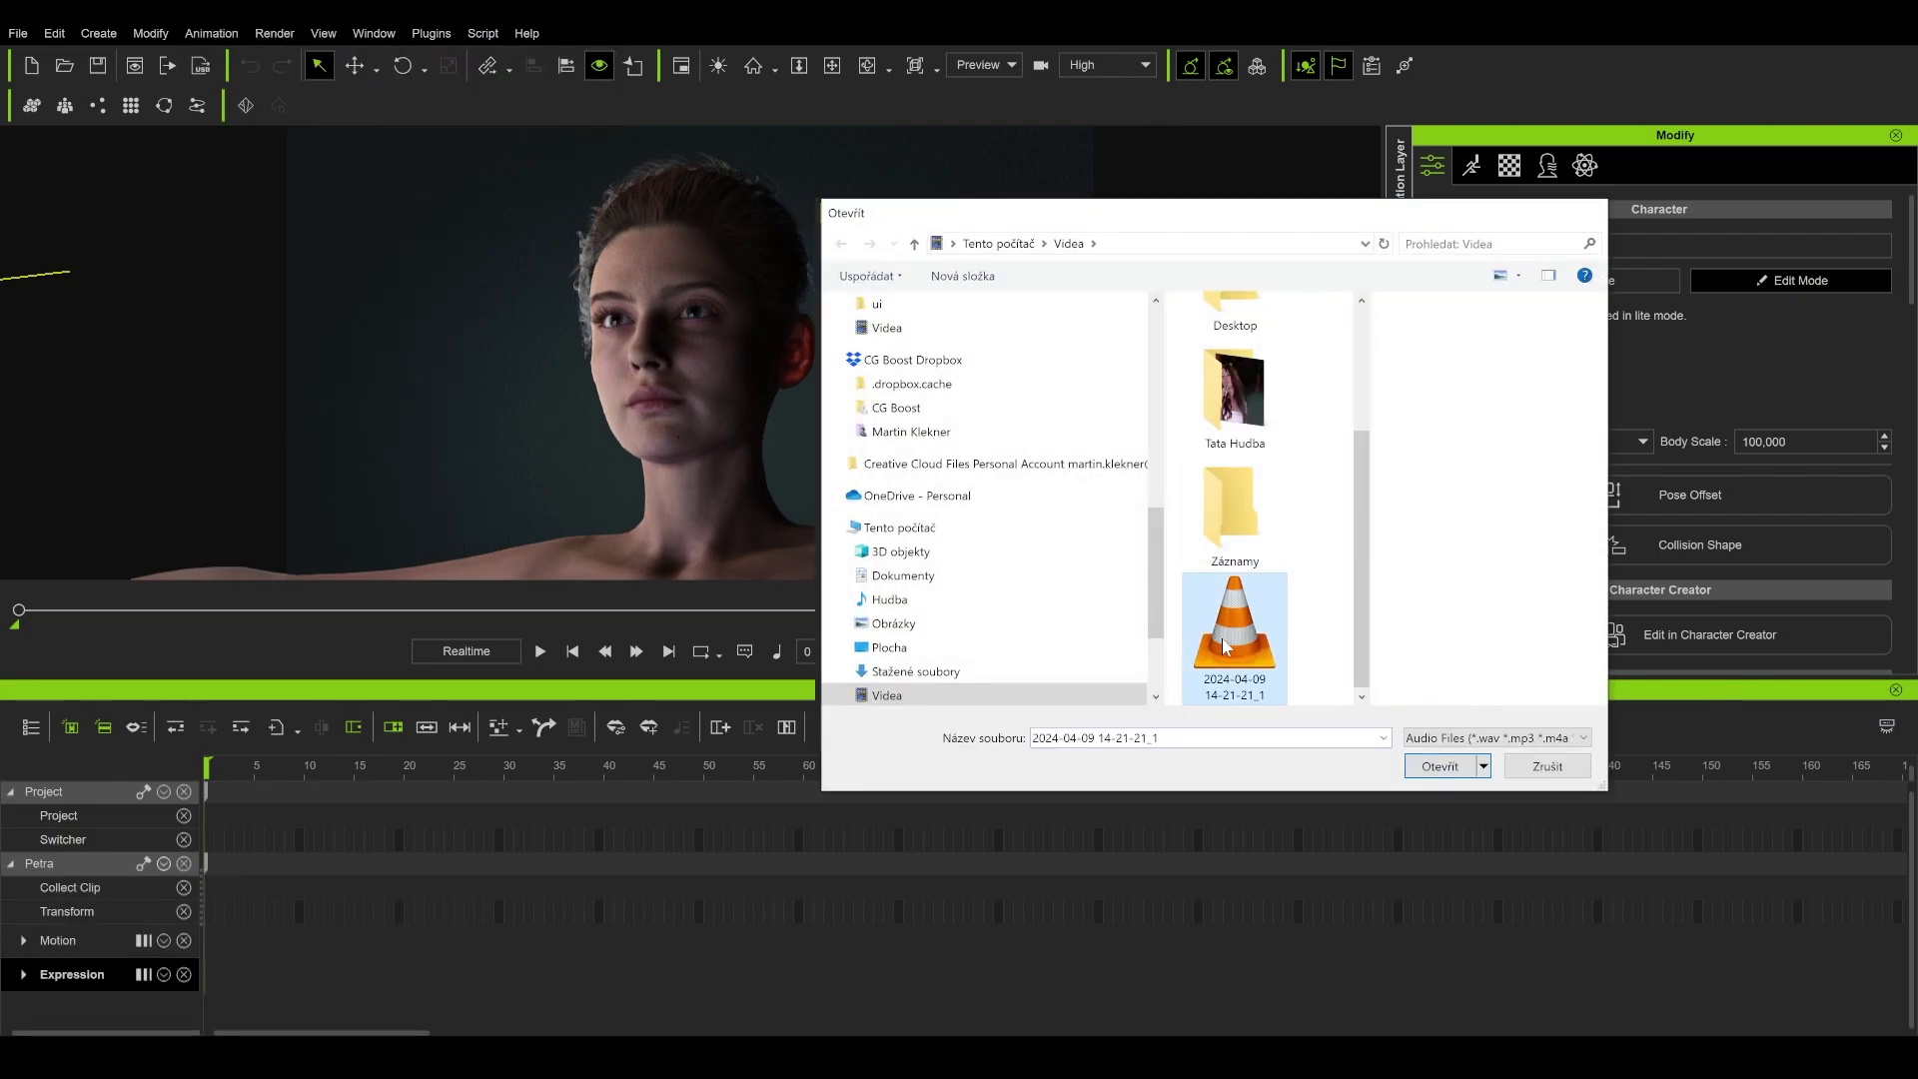
pyautogui.doubleClick(1227, 647)
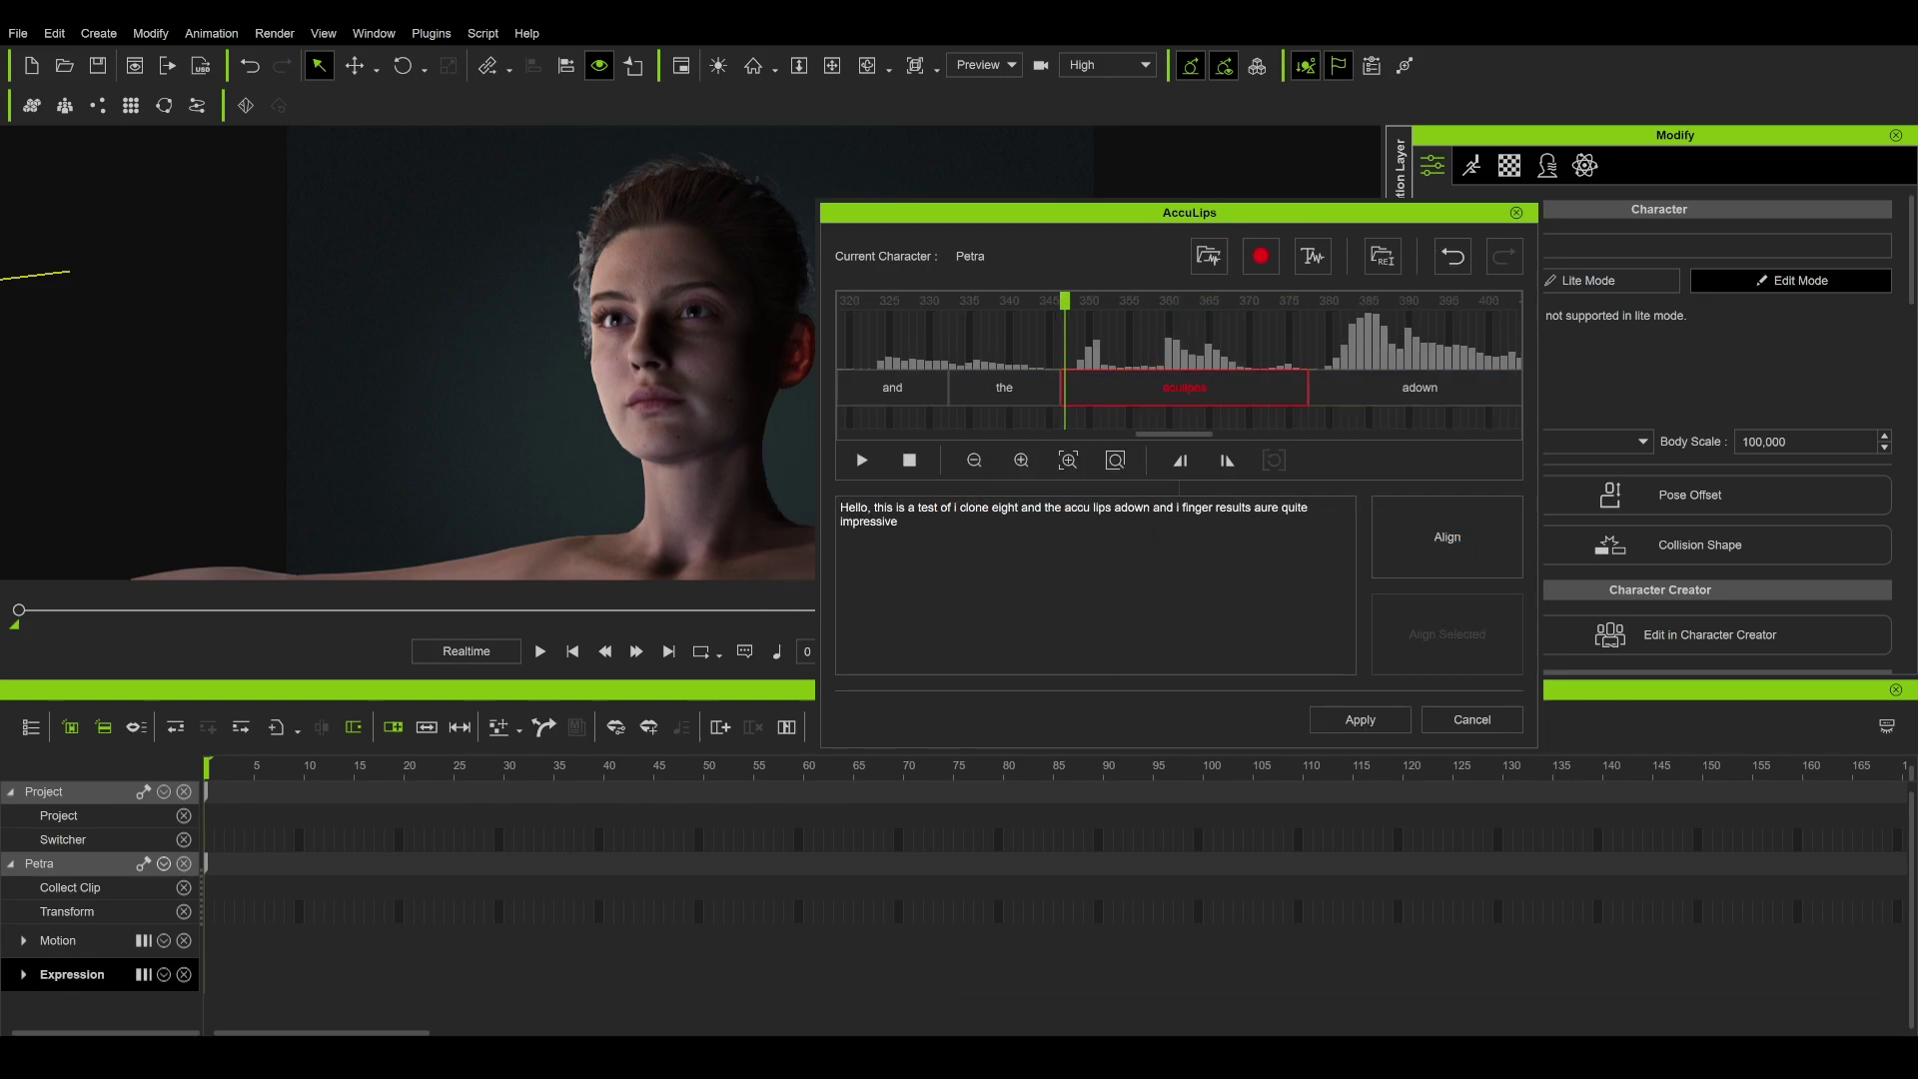
# Step: Correct the transcript (adown→and, finger→find, aure→are) and align the visemes
pyautogui.press('Delete')
pyautogui.press('Delete')
pyautogui.press('Delete')
pyautogui.press('Delete')
pyautogui.press('Delete')
pyautogui.write('and')
pyautogui.doubleClick(1195, 507)
pyautogui.write('find th')
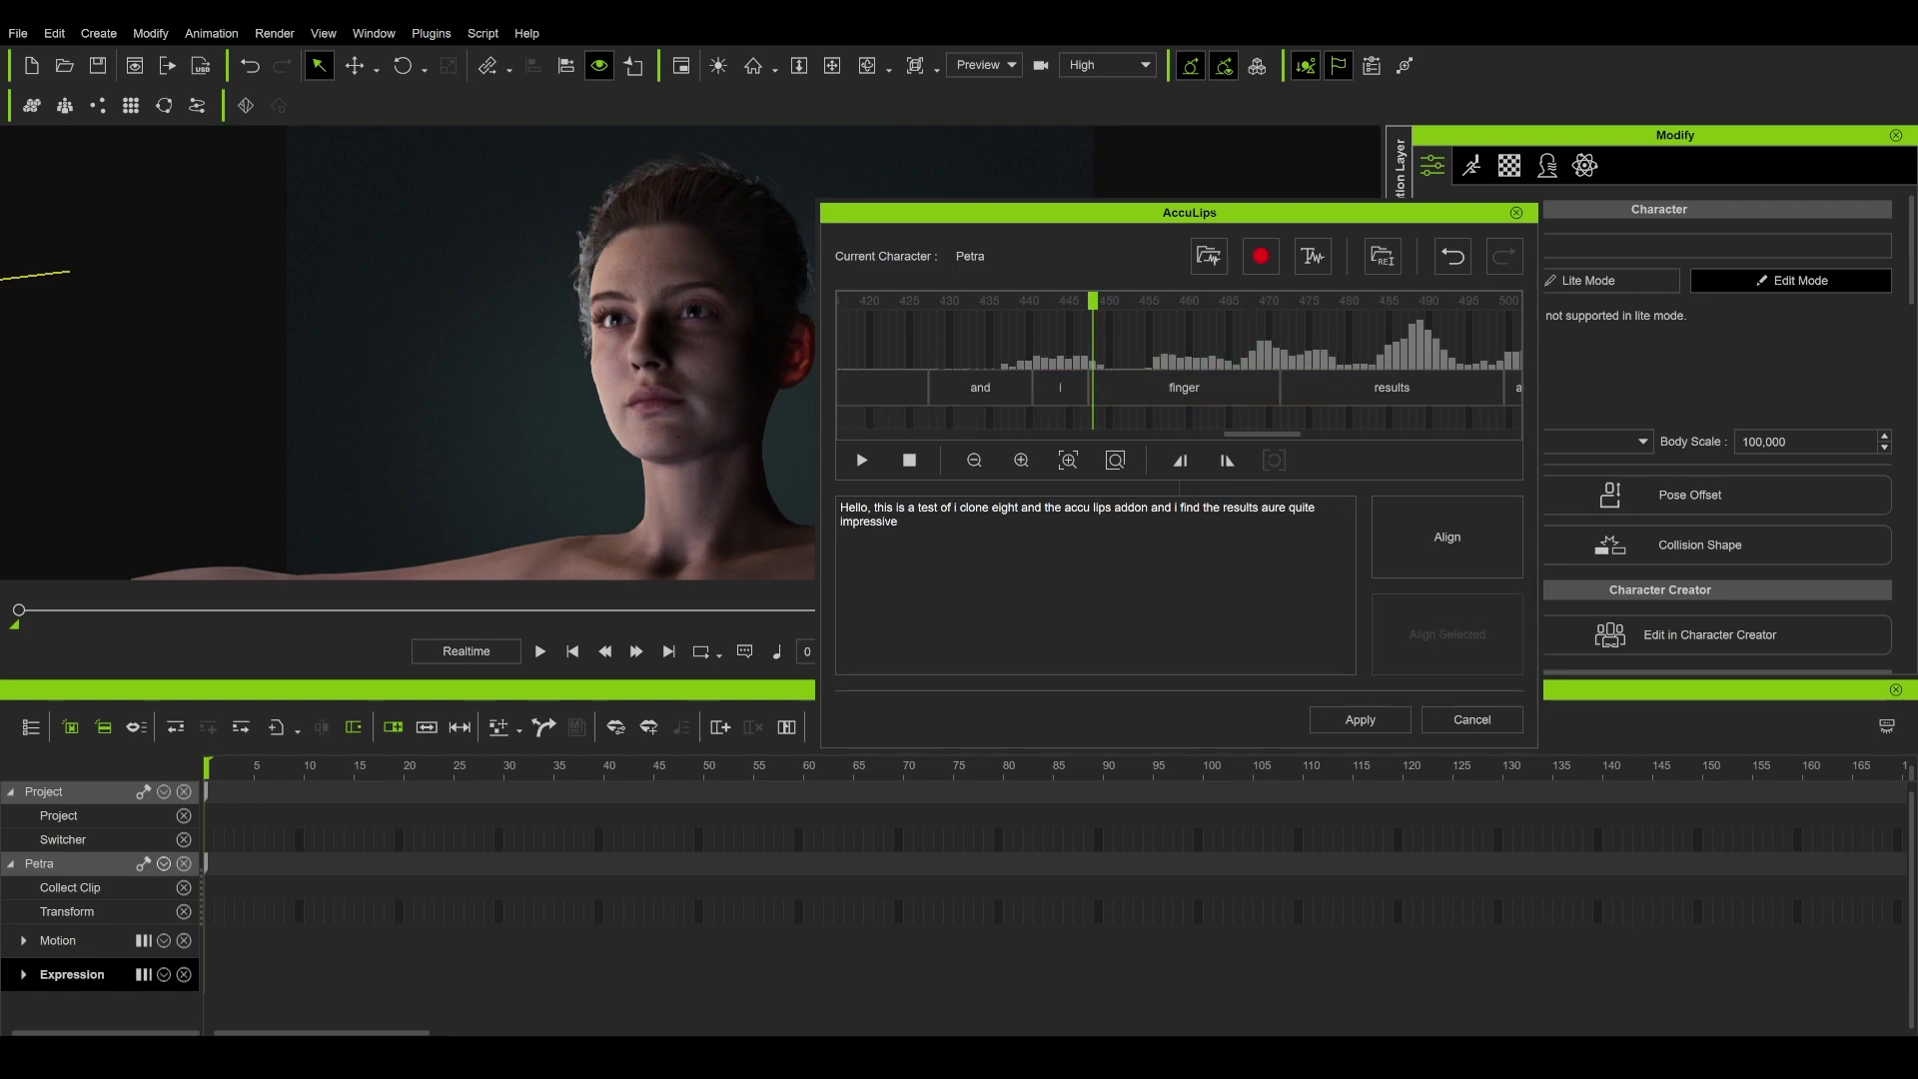
pyautogui.doubleClick(1269, 507)
pyautogui.write('are')
pyautogui.click(1451, 535)
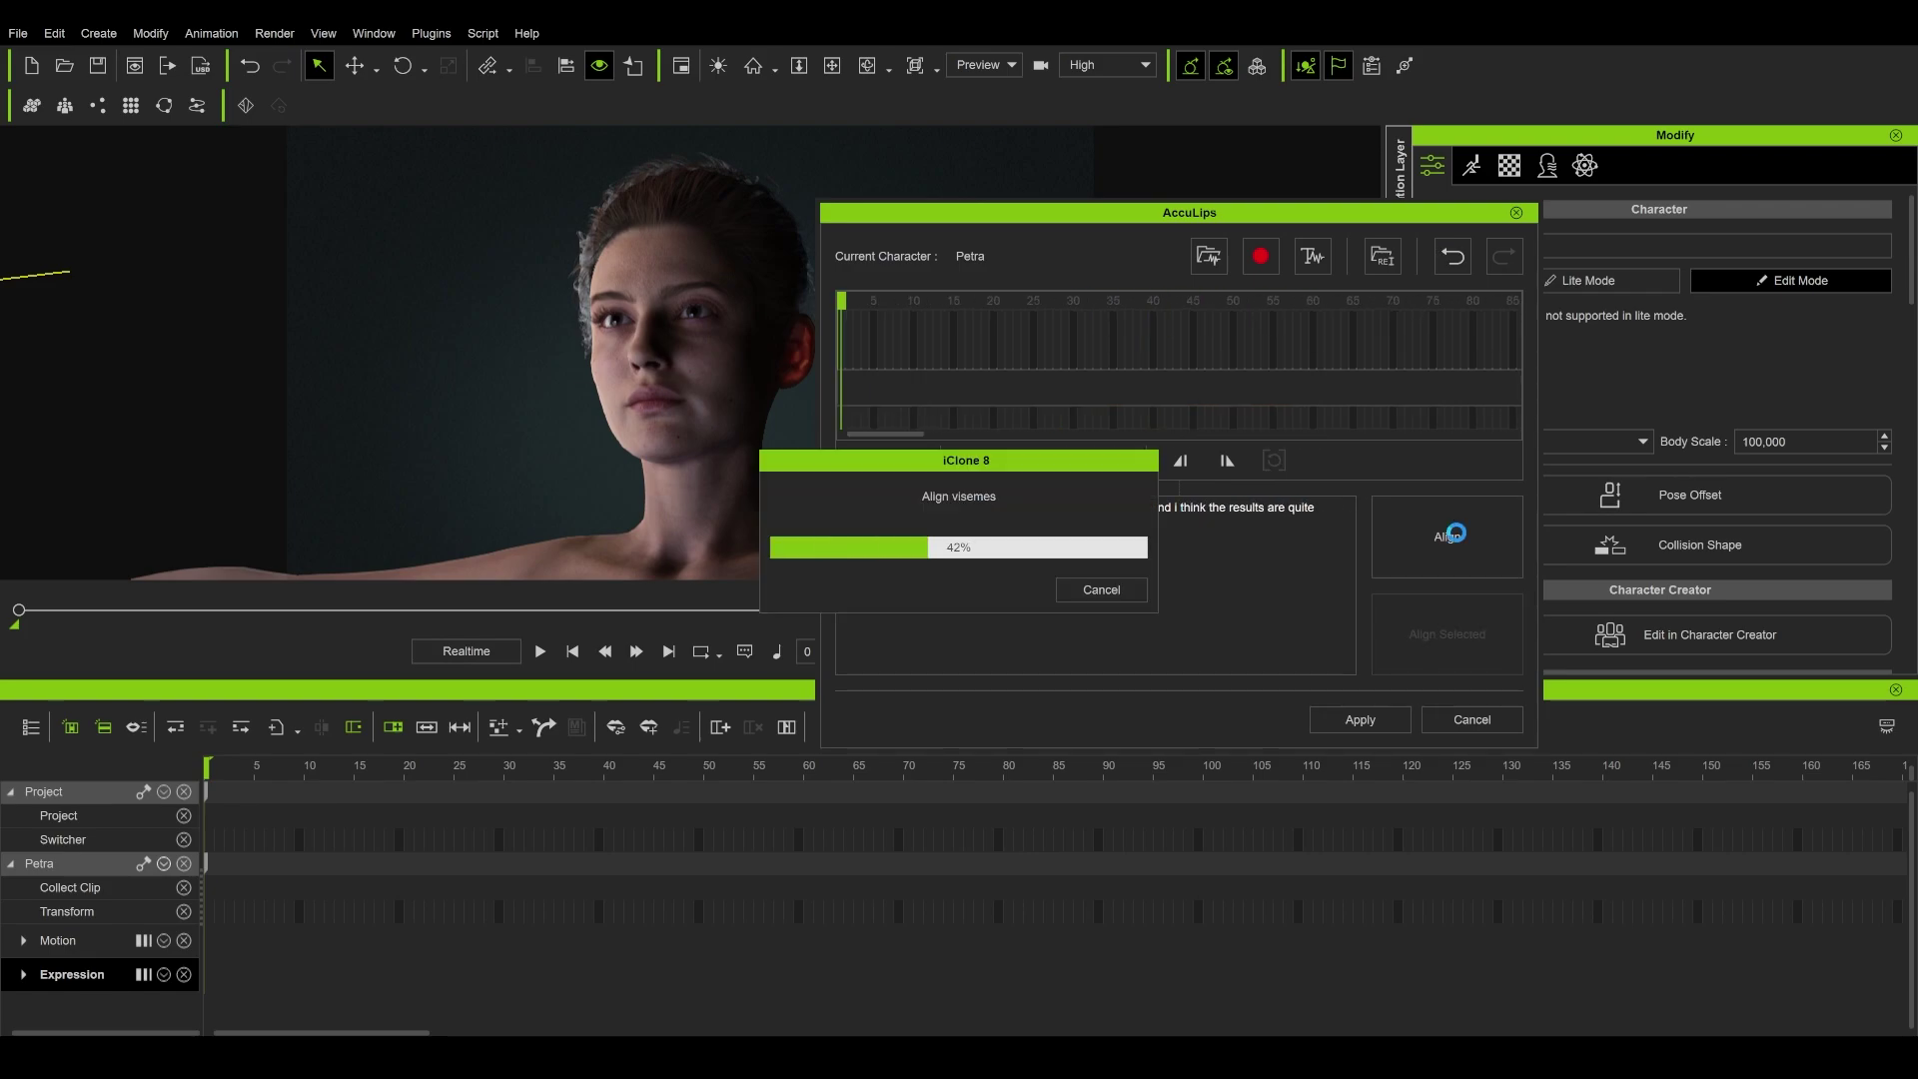
# Step: Apply the lip-sync to Petra and play back the result
pyautogui.click(1360, 719)
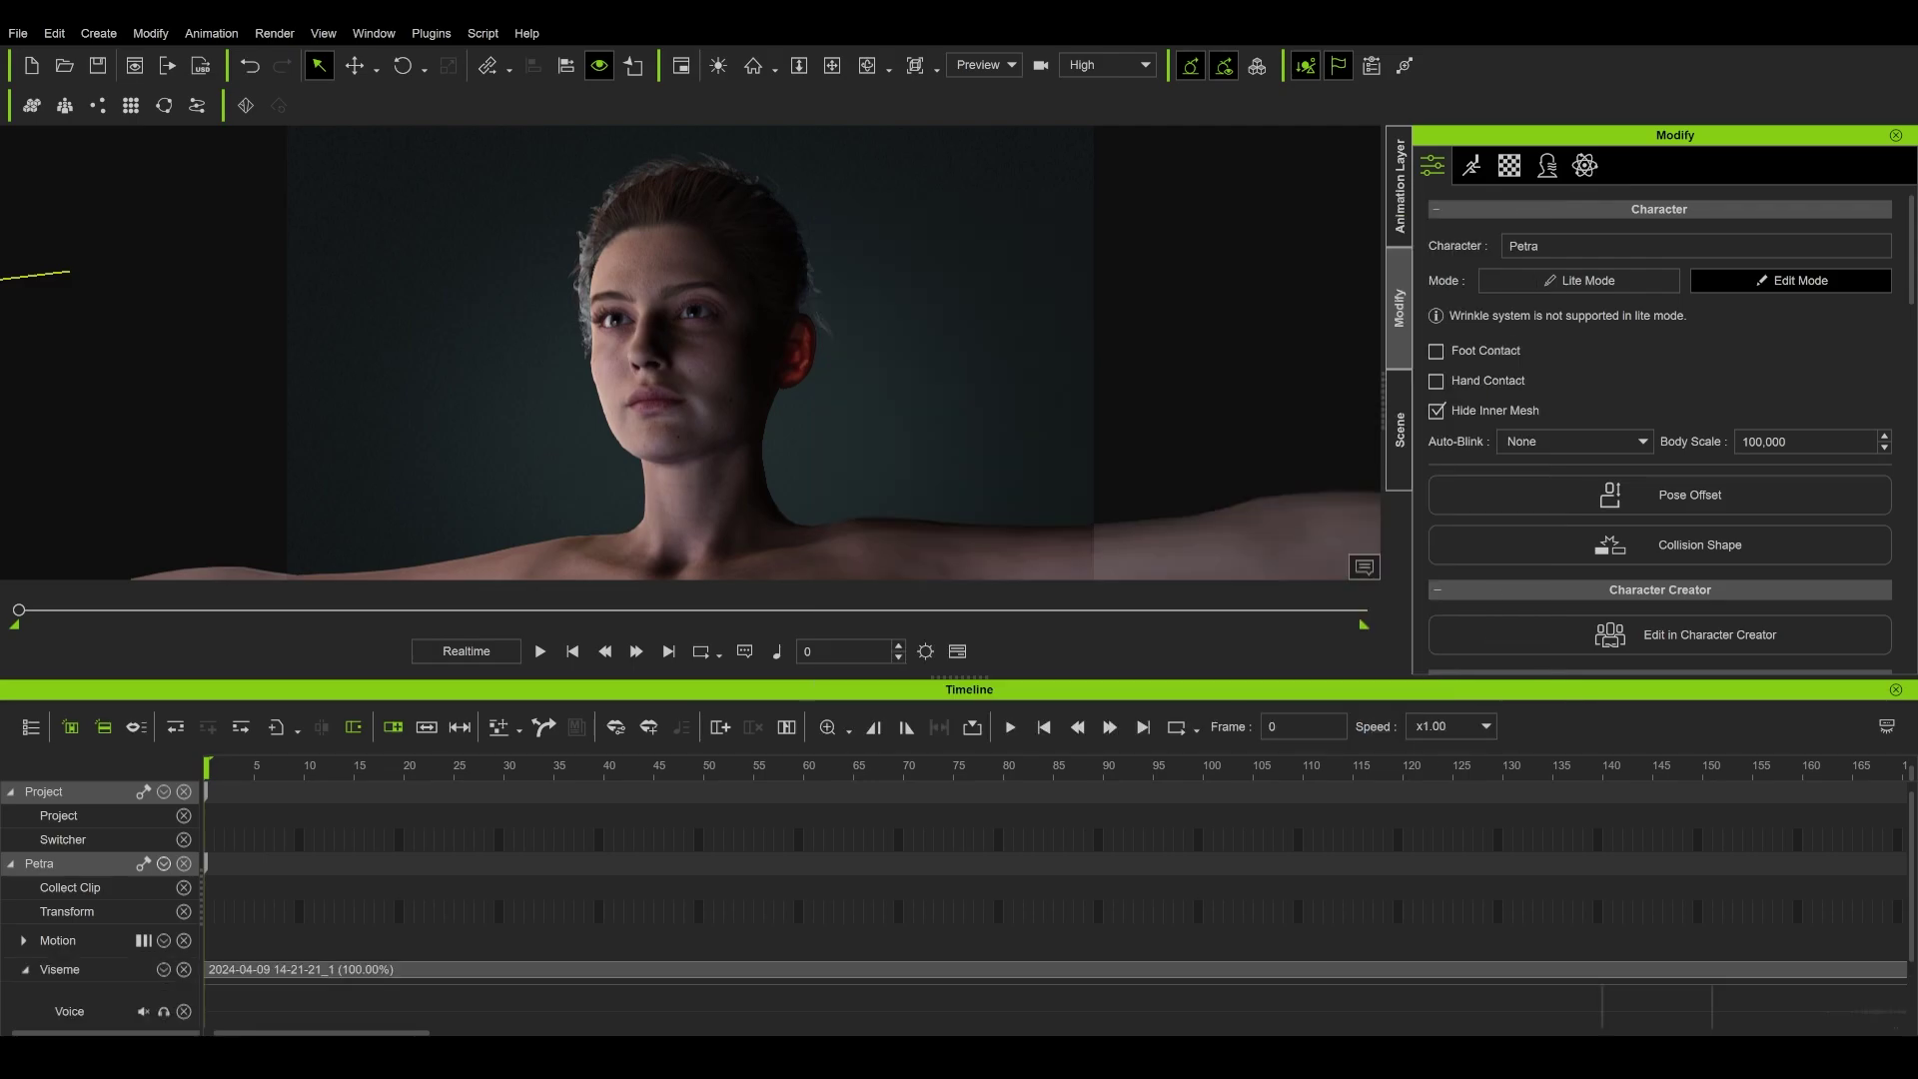
pyautogui.click(705, 829)
pyautogui.press('space')
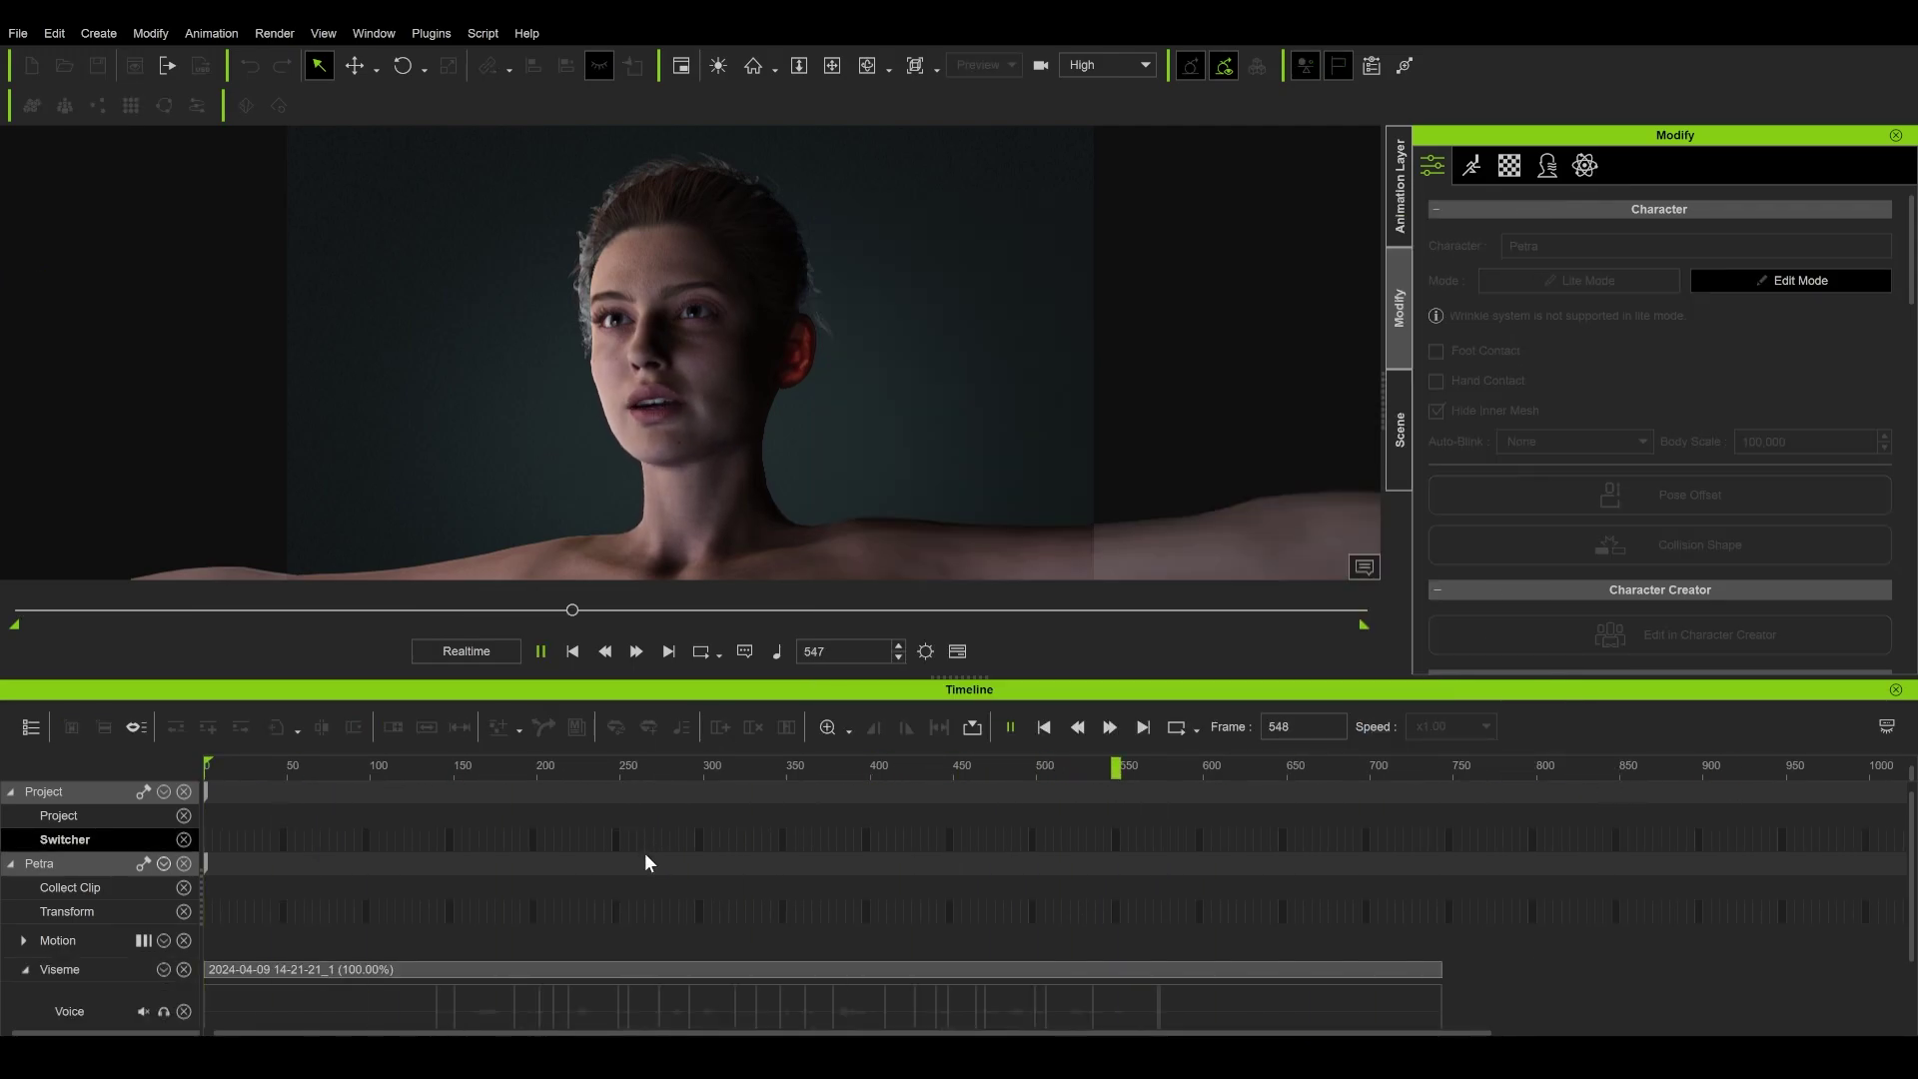
pyautogui.press('space')
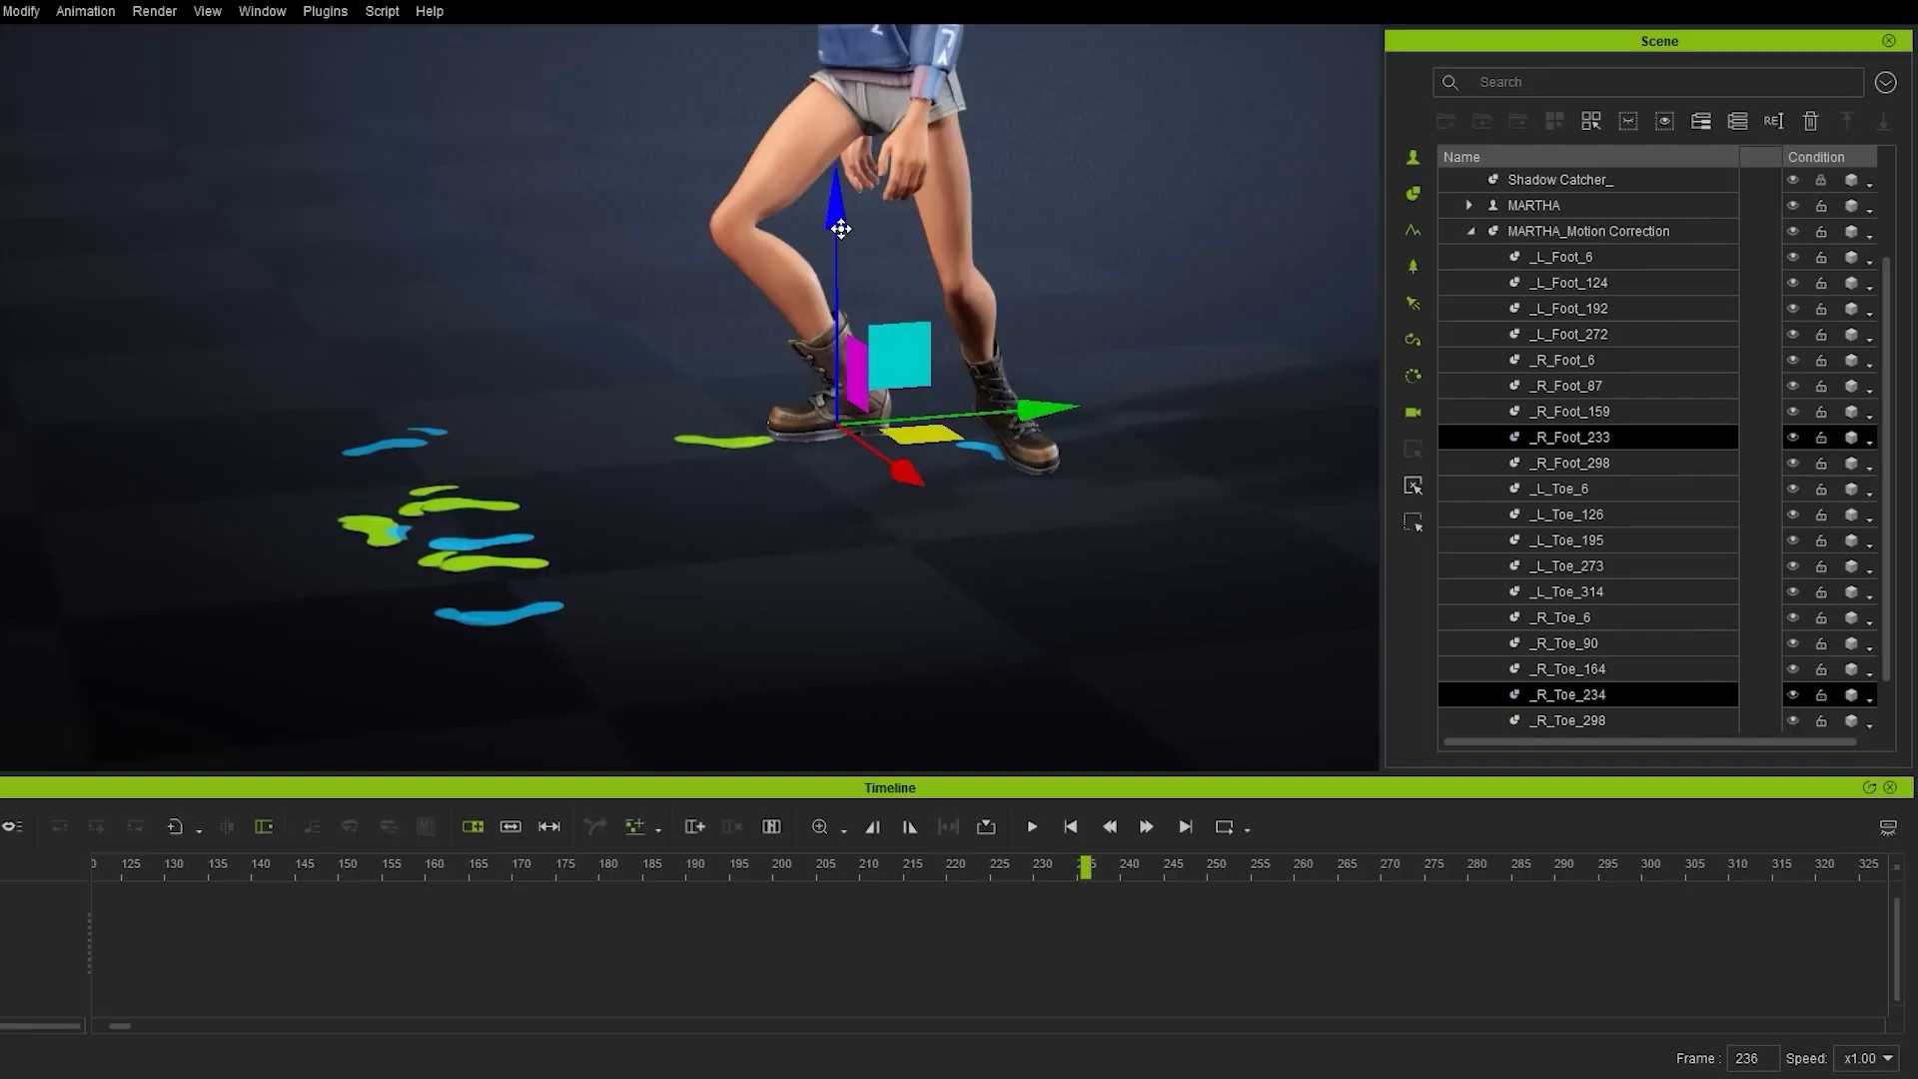
# Step: Play the dummy's animation, then open Motion Correction and its presets list for the clip
pyautogui.scroll(3, 888, 334)
pyautogui.press('e')
pyautogui.click(1032, 826)
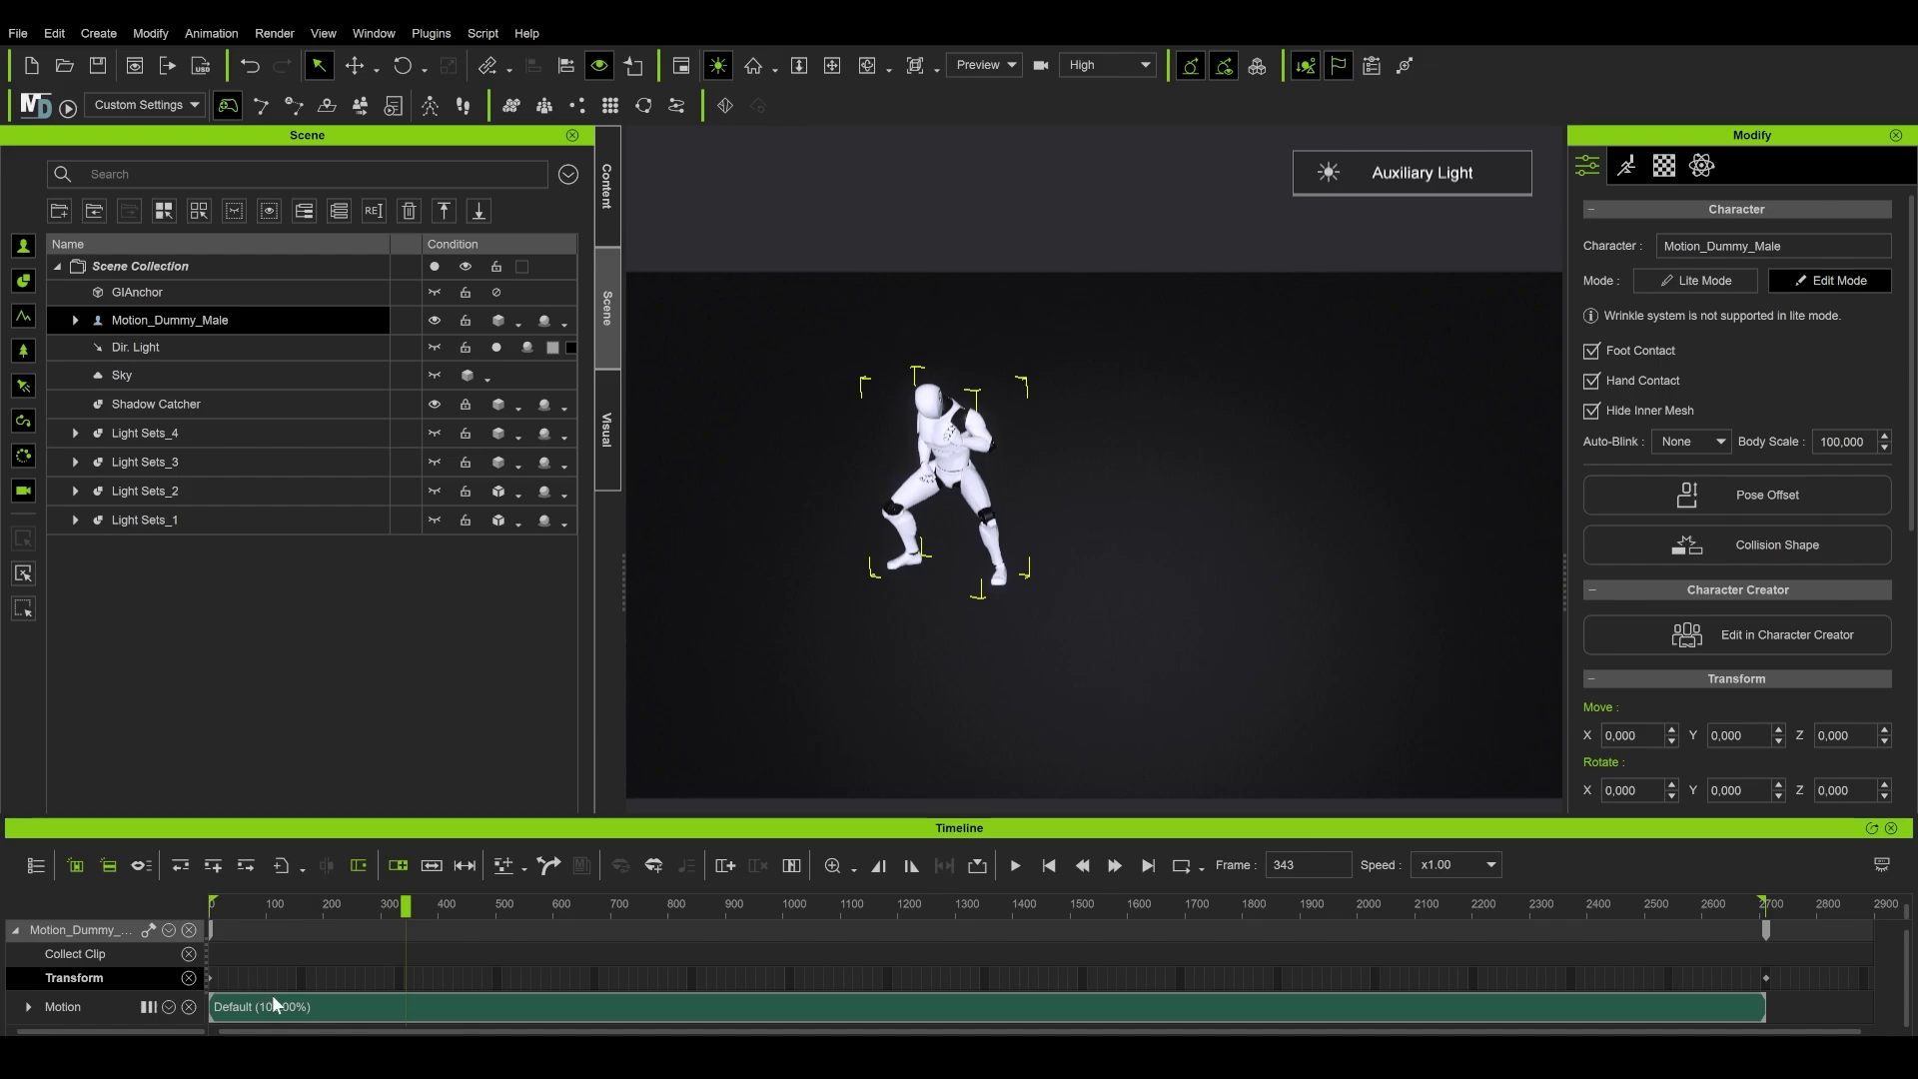
pyautogui.rightClick(271, 993)
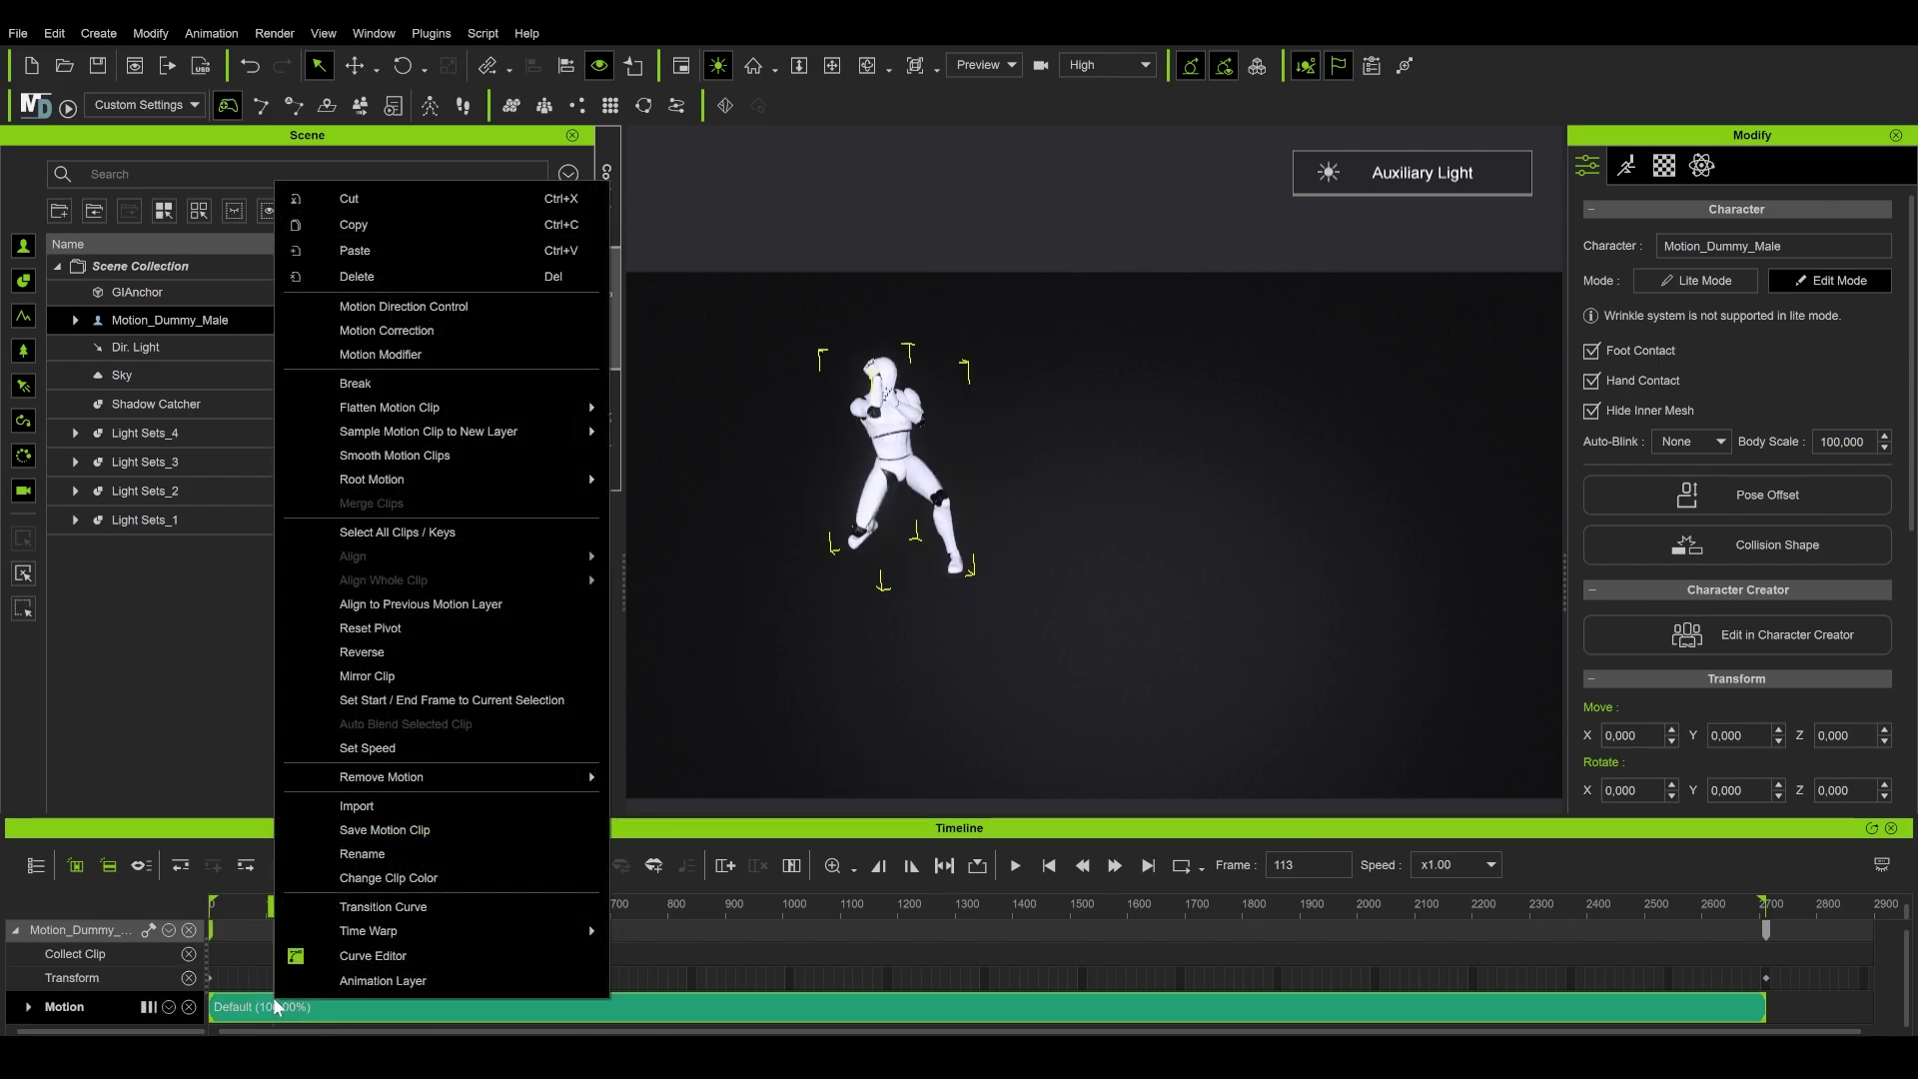
pyautogui.click(437, 336)
pyautogui.click(1436, 162)
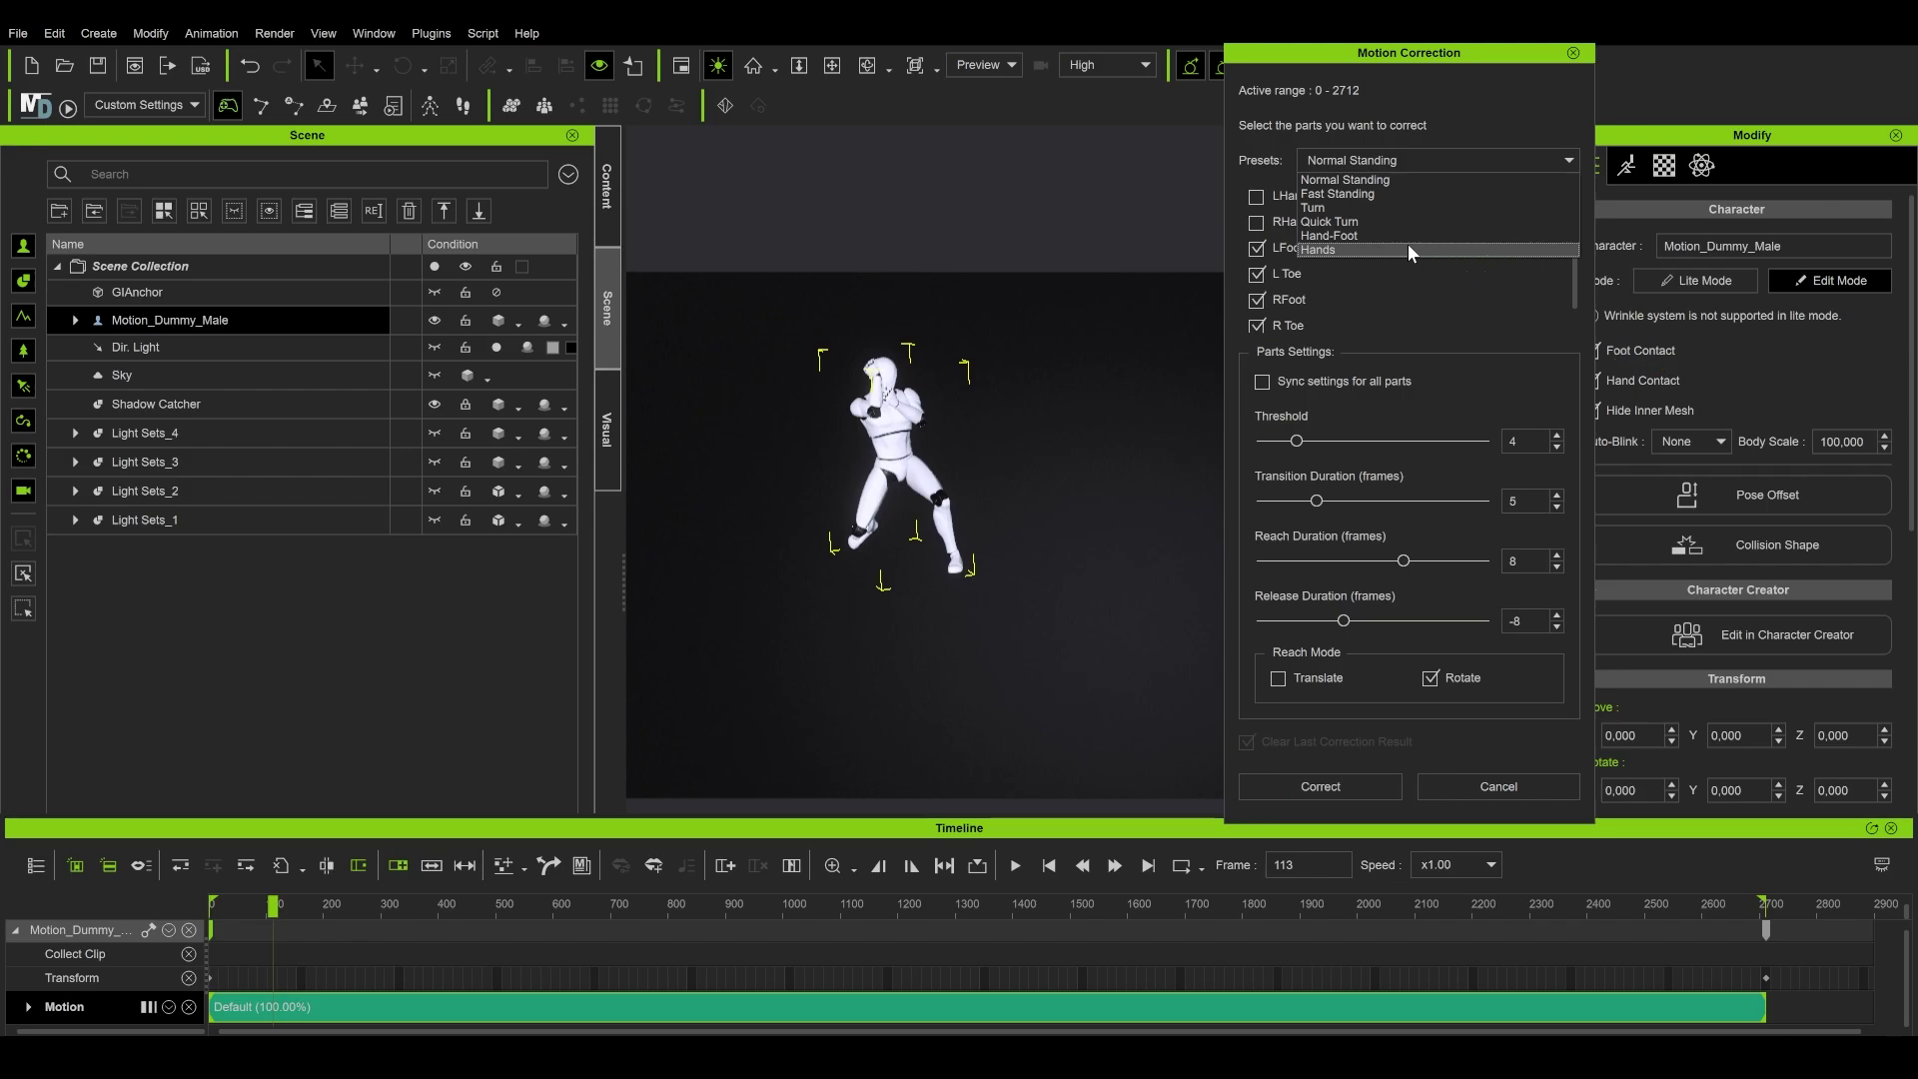
# Step: Correct the dummy's motion with Normal Standing at threshold 5, then play from frame 1100
pyautogui.click(1423, 180)
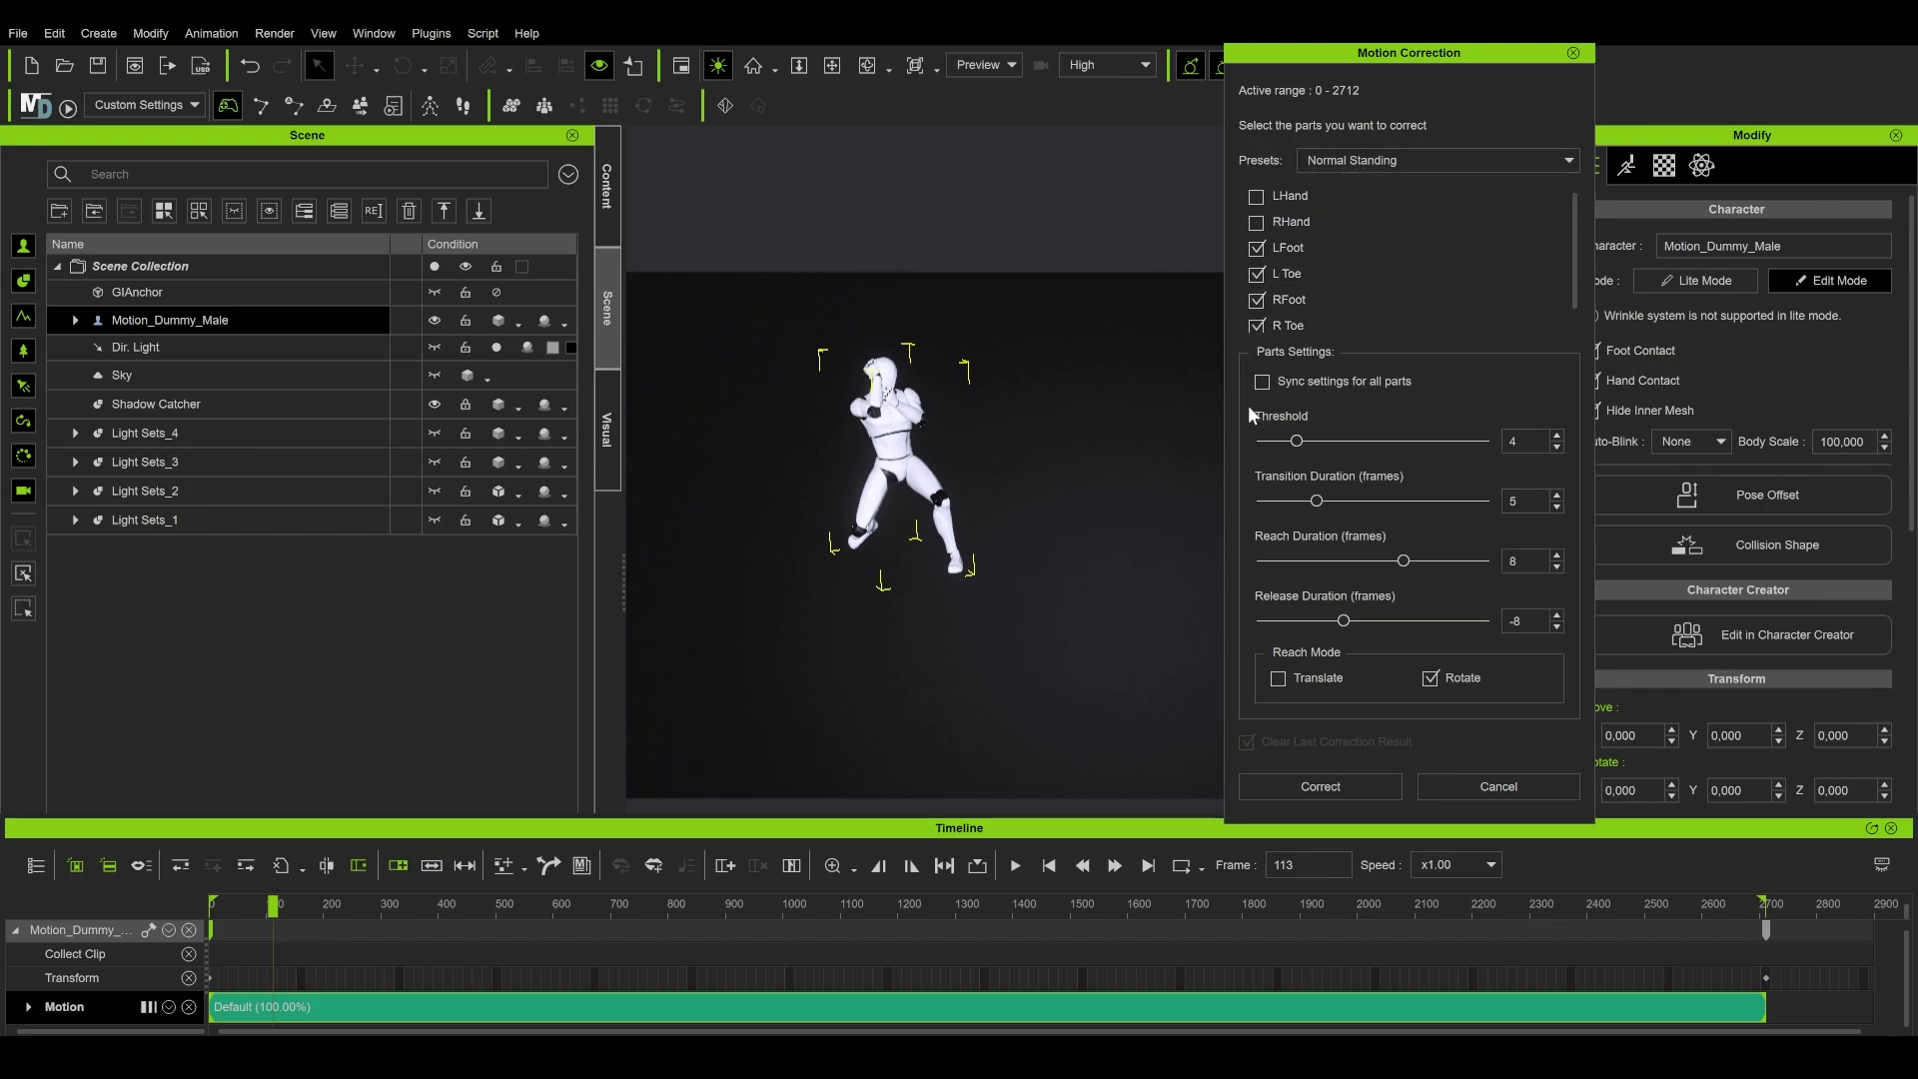
pyautogui.moveTo(1296, 441); pyautogui.dragTo(1305, 442)
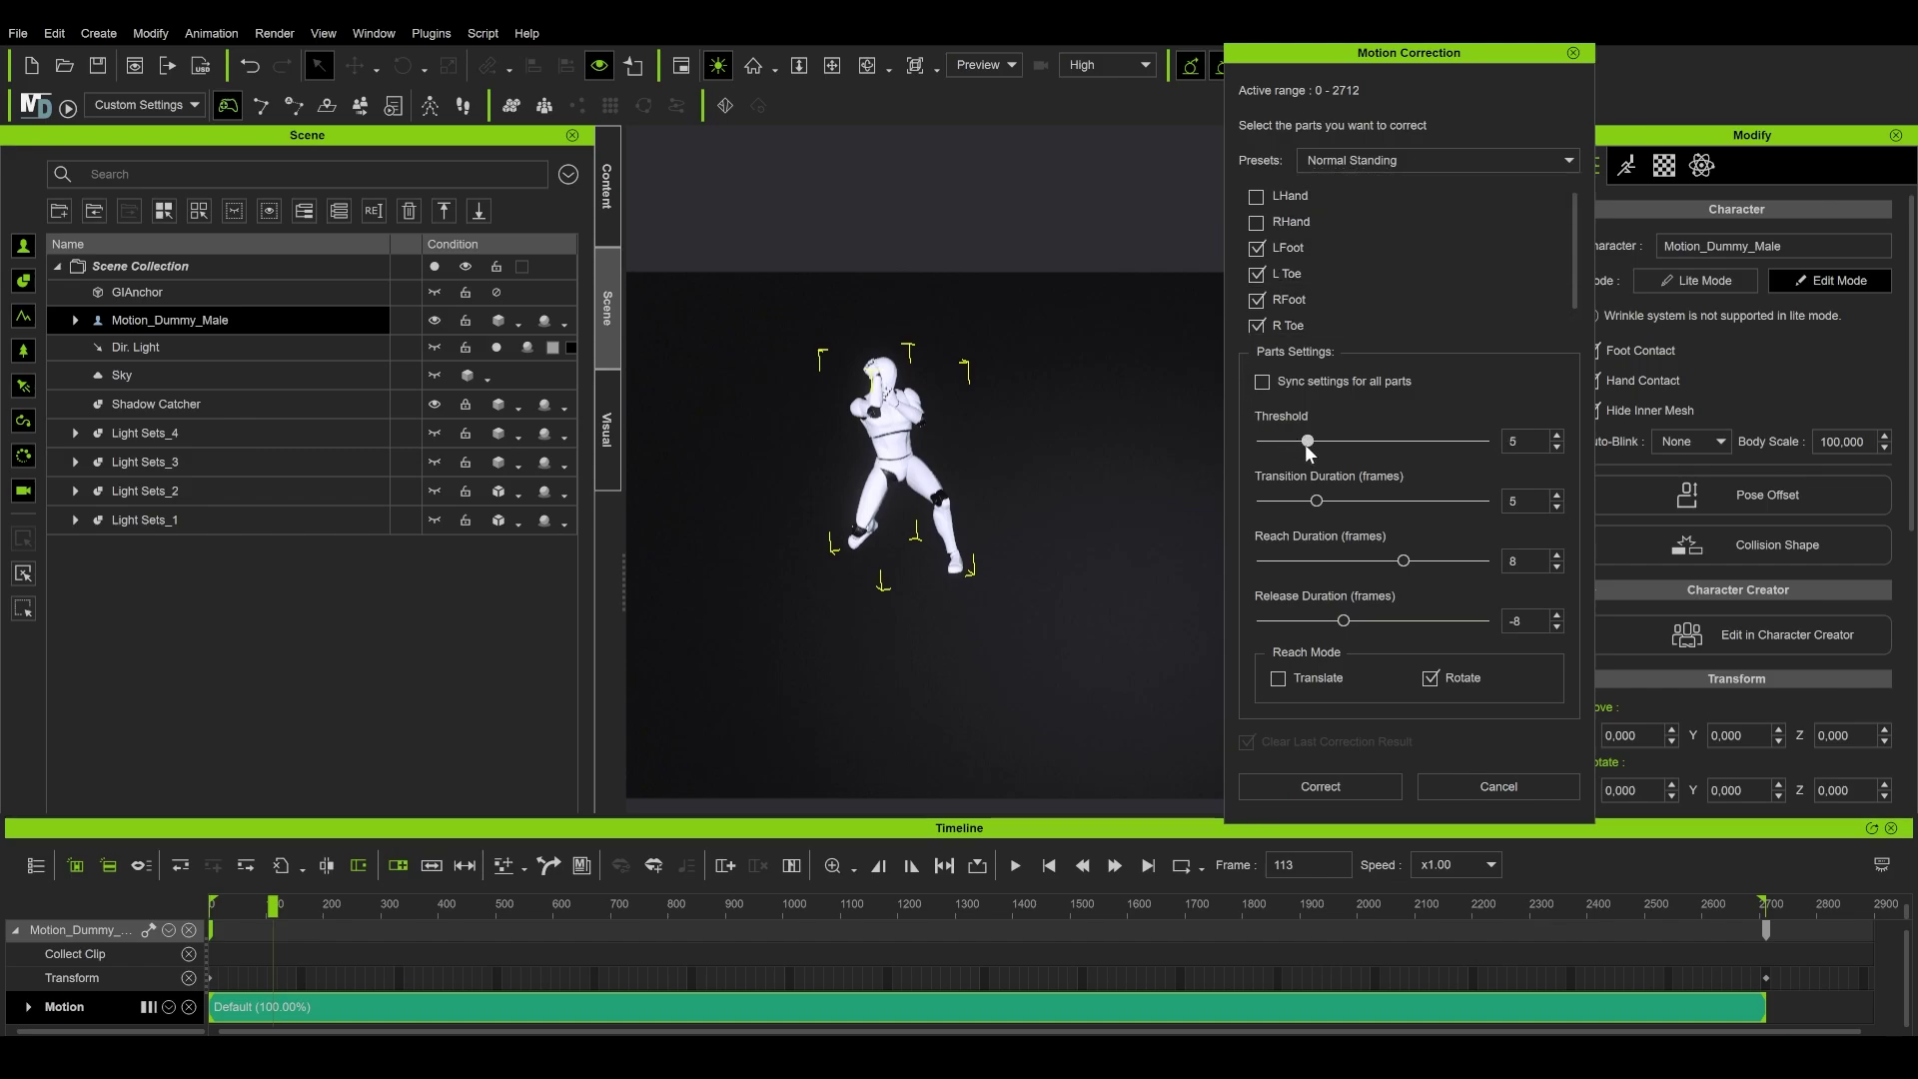
pyautogui.click(1287, 792)
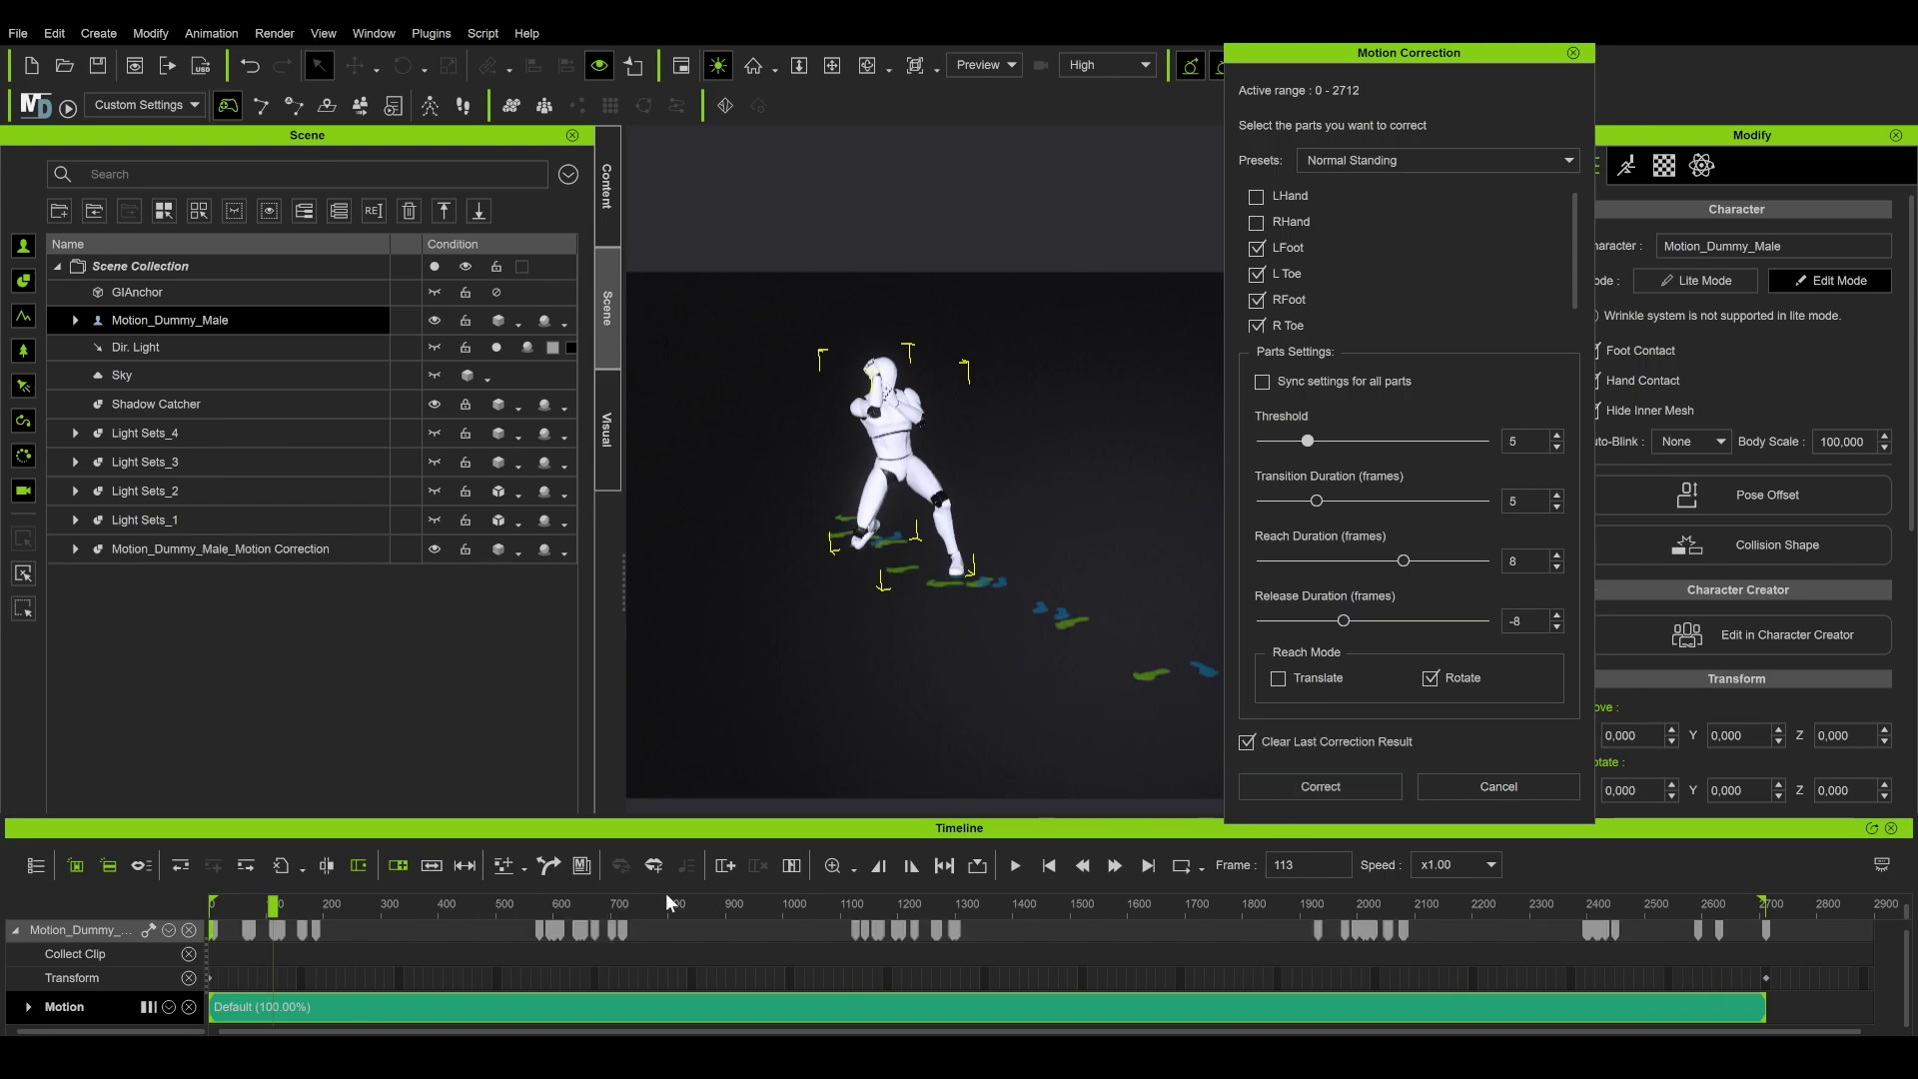
pyautogui.click(835, 903)
pyautogui.press('space')
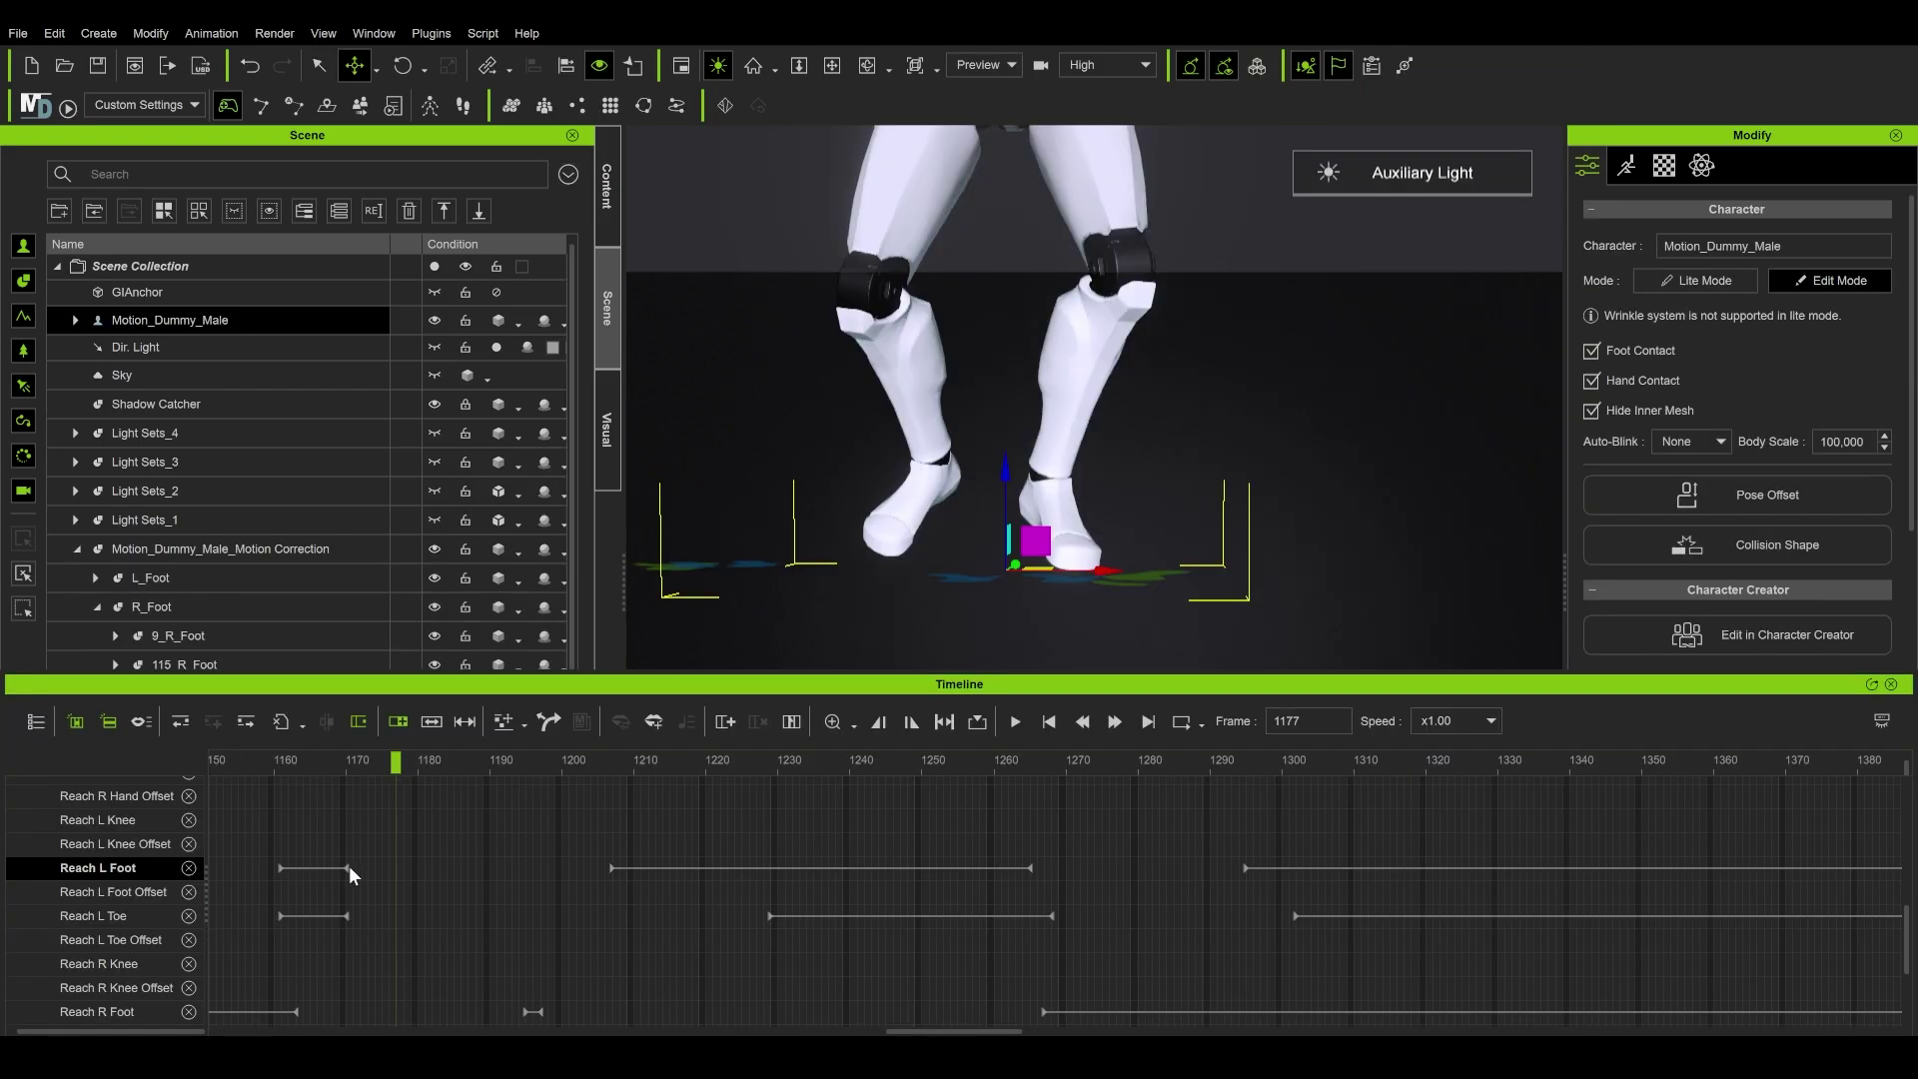
# Step: Shift the 1270_R_Toe correction point along X near frame 1203 and play back the result
pyautogui.click(378, 915)
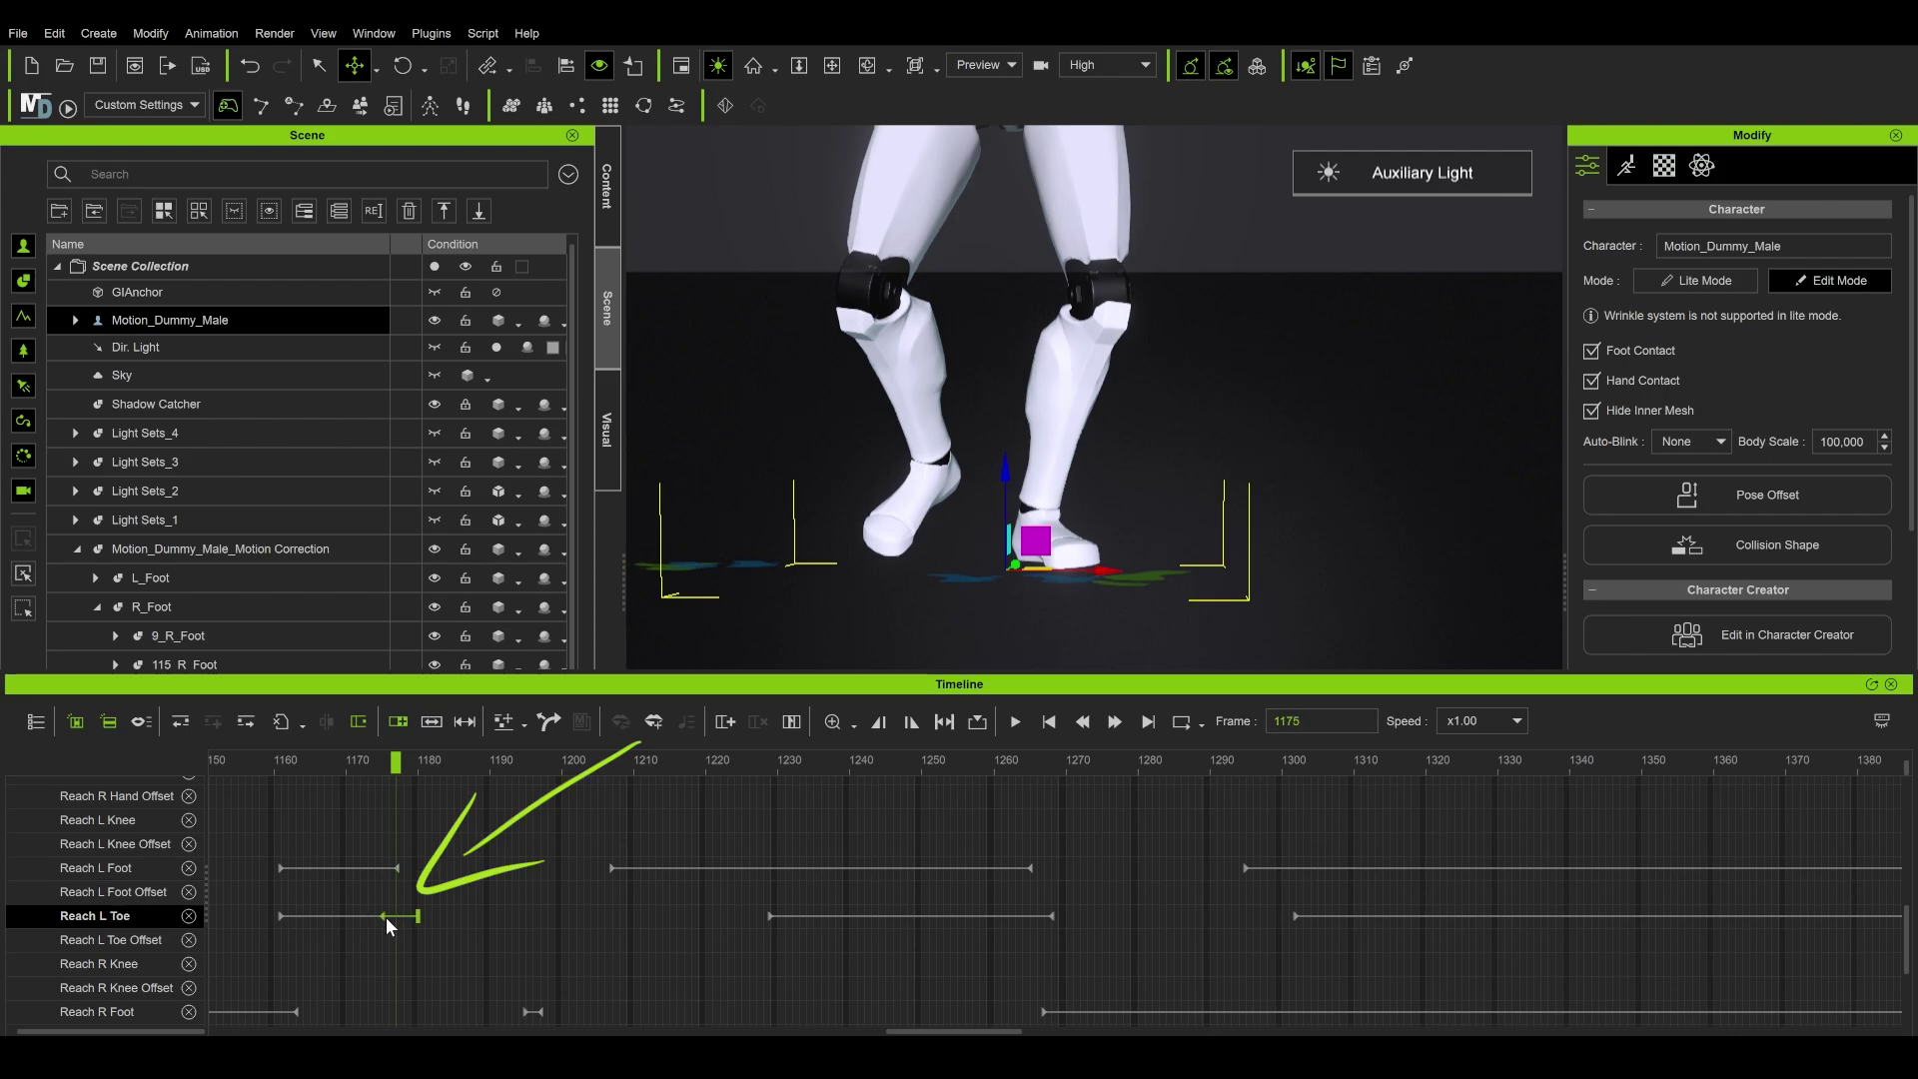
pyautogui.moveTo(346, 763); pyautogui.dragTo(598, 787)
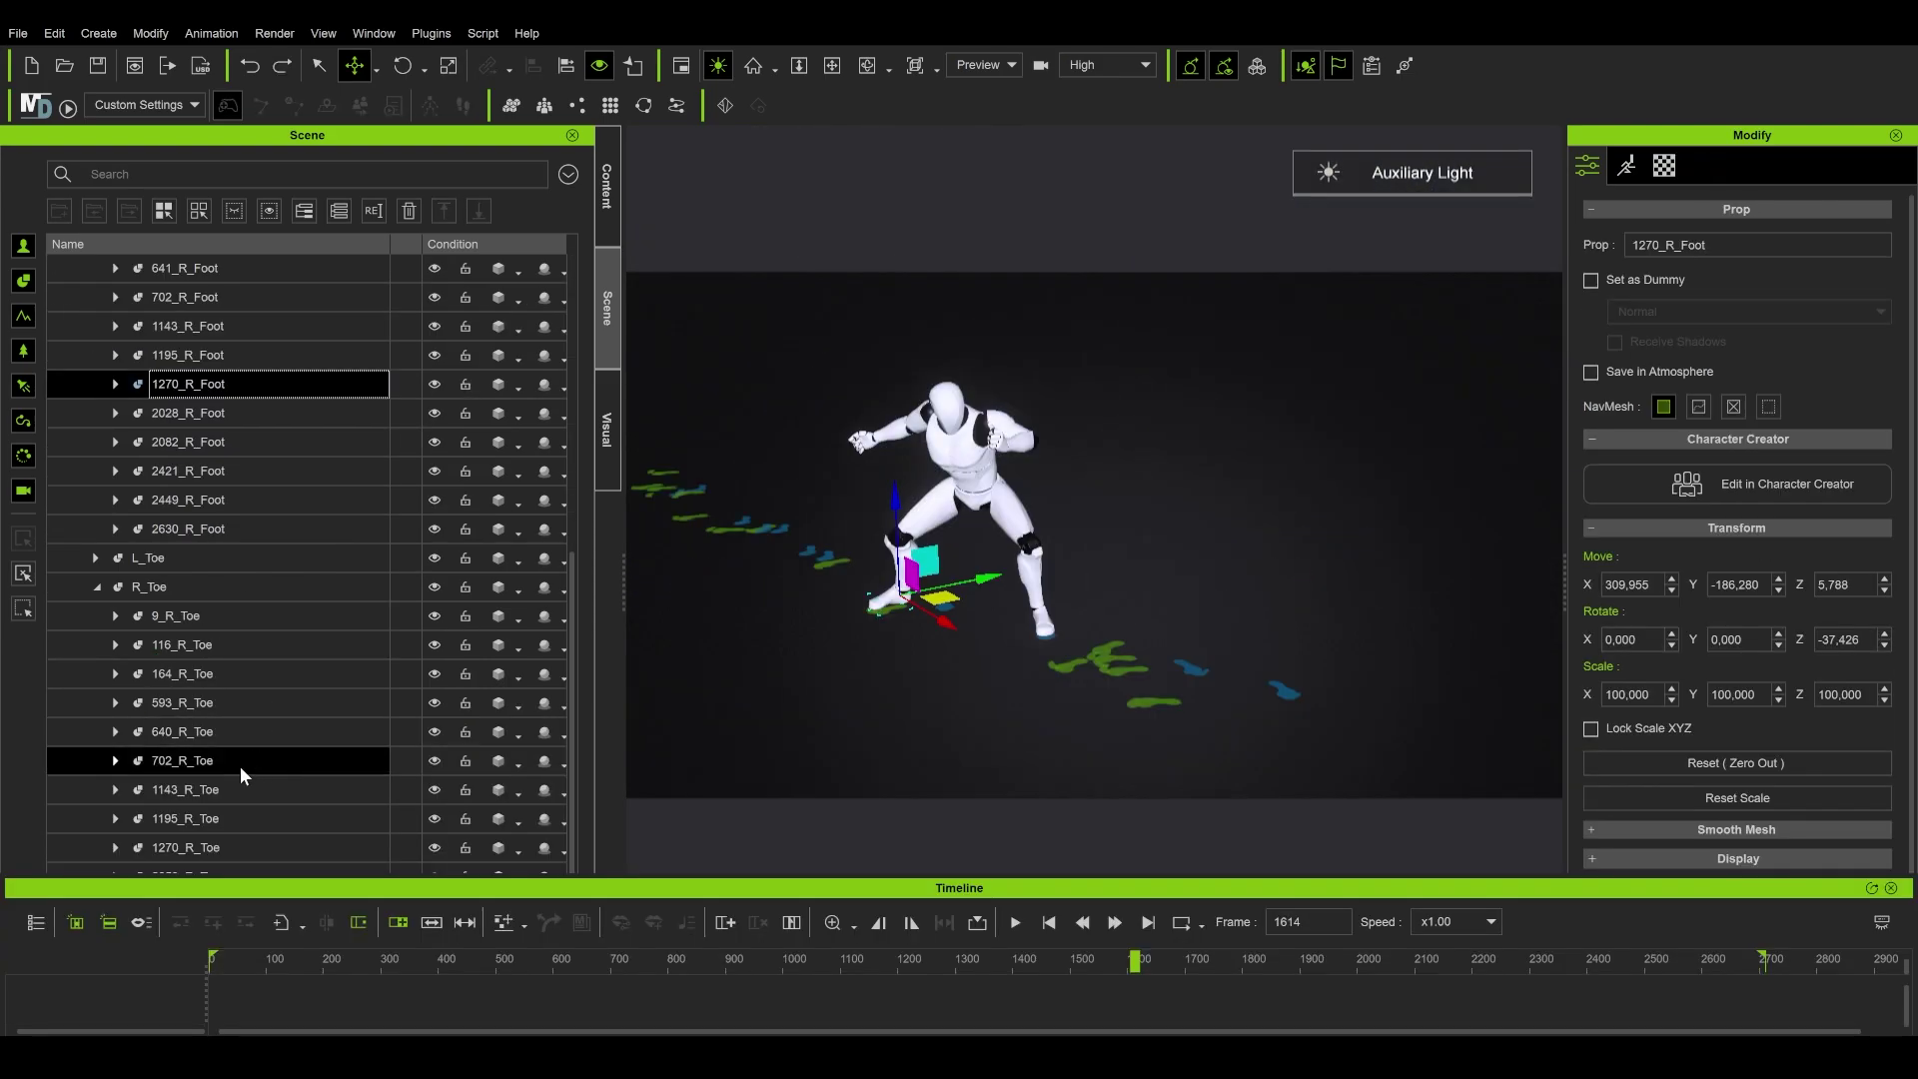
pyautogui.click(201, 847)
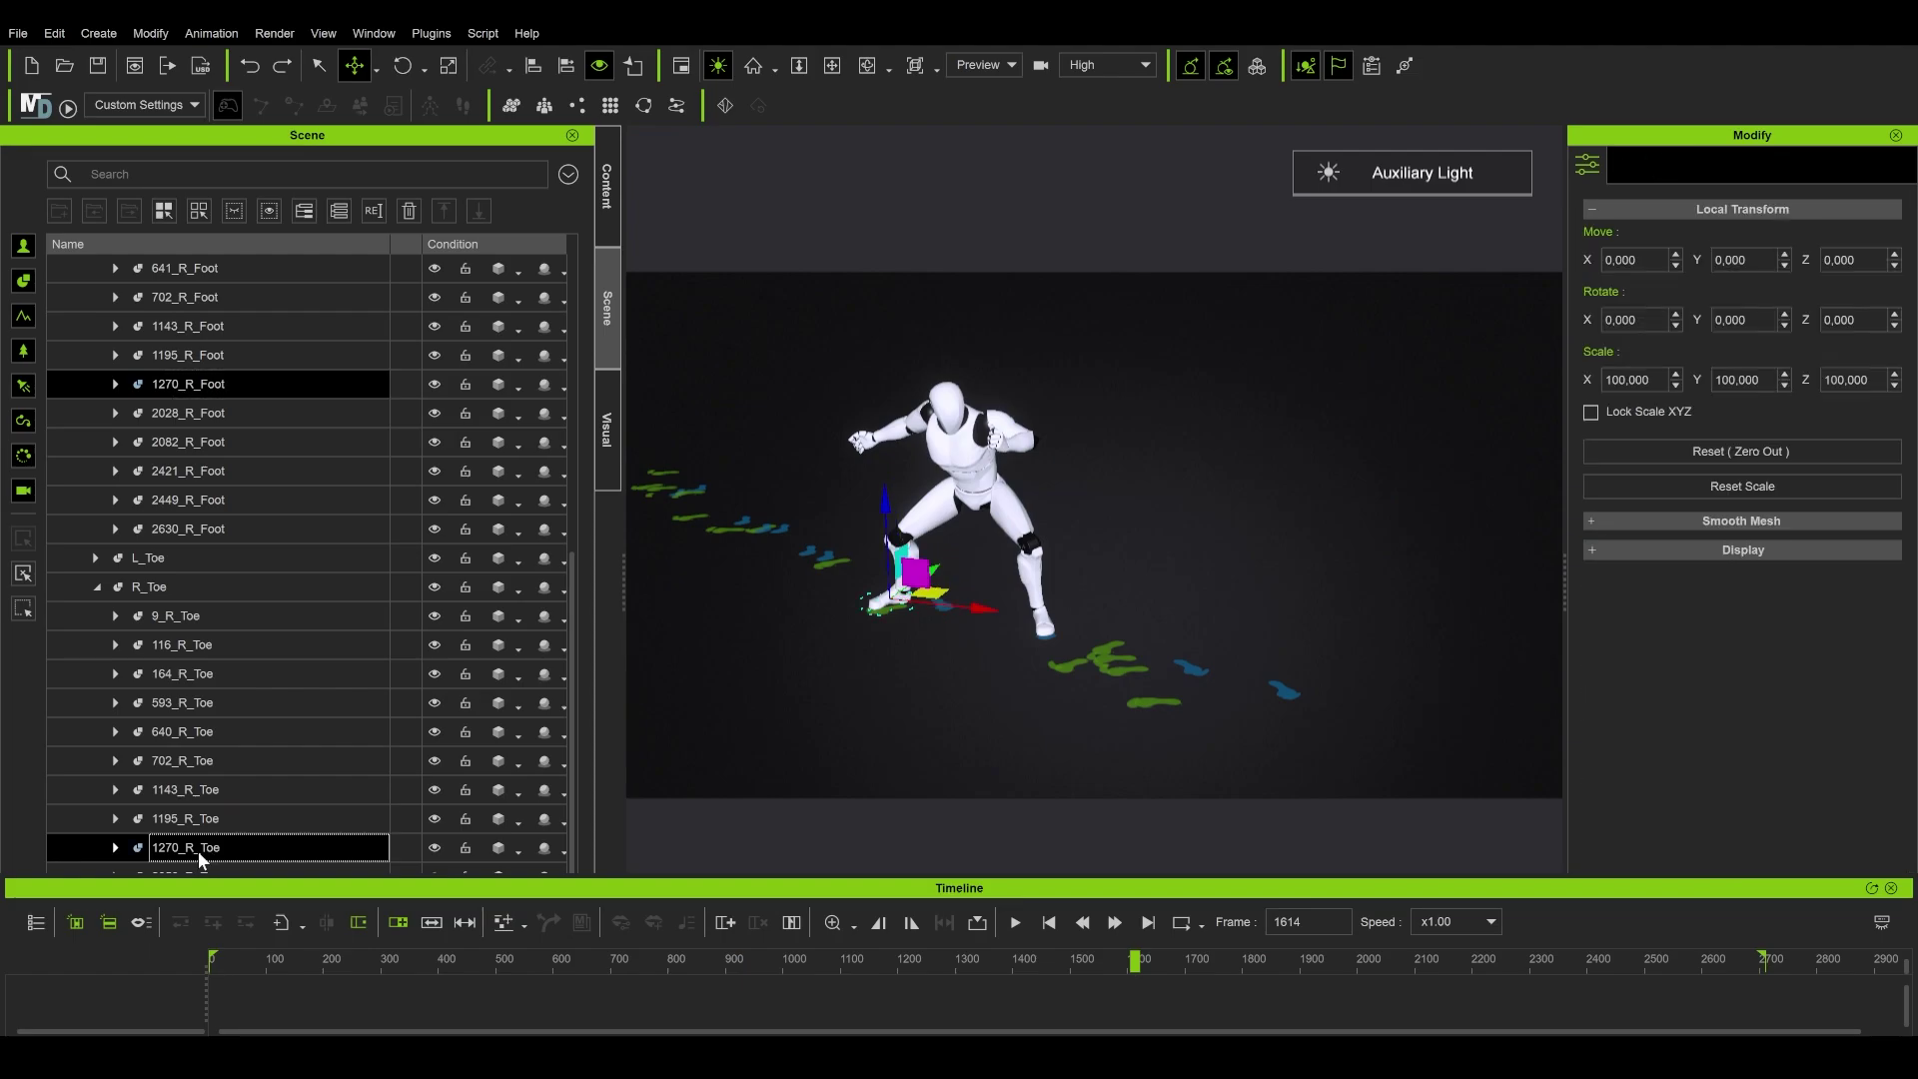
pyautogui.moveTo(986, 609)
pyautogui.mouseDown()
pyautogui.moveTo(1002, 607)
pyautogui.moveTo(960, 608)
pyautogui.moveTo(1012, 611)
pyautogui.moveTo(954, 608)
pyautogui.moveTo(988, 609)
pyautogui.mouseUp()
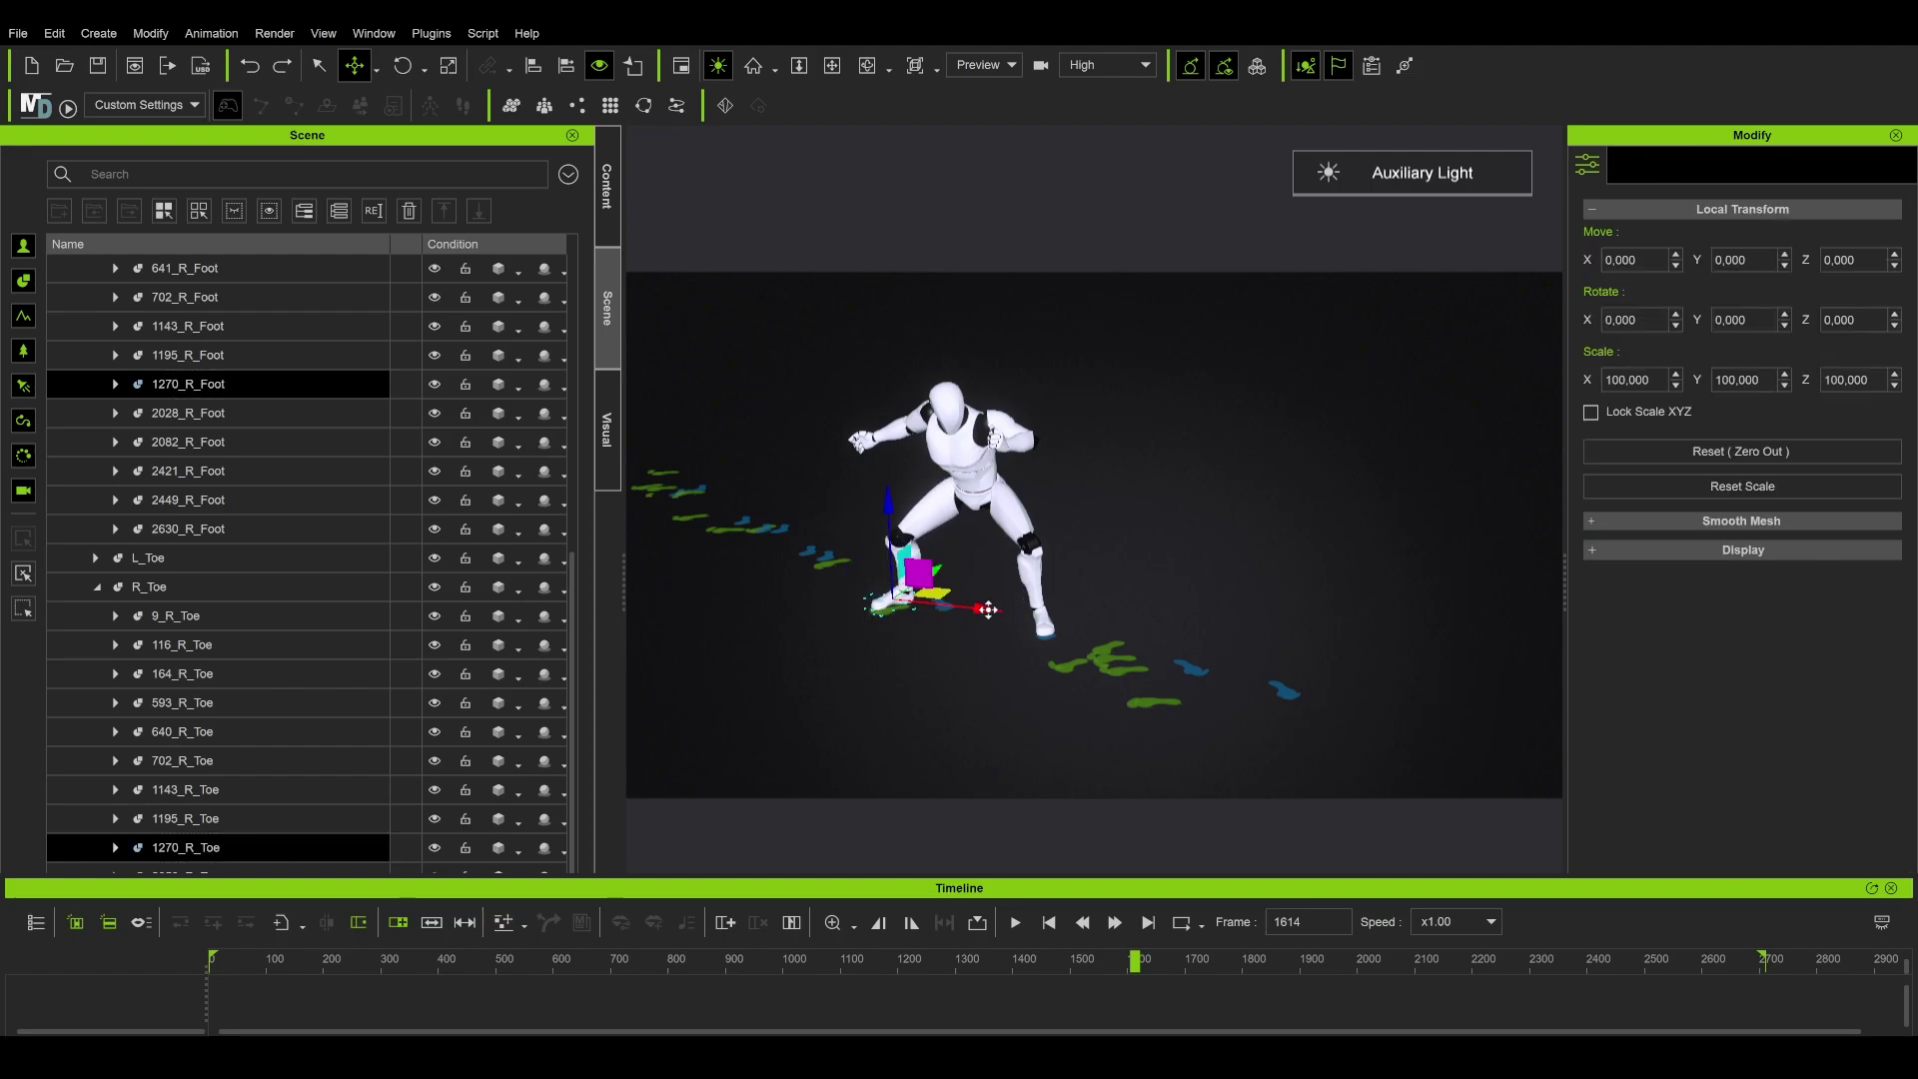
pyautogui.press('space')
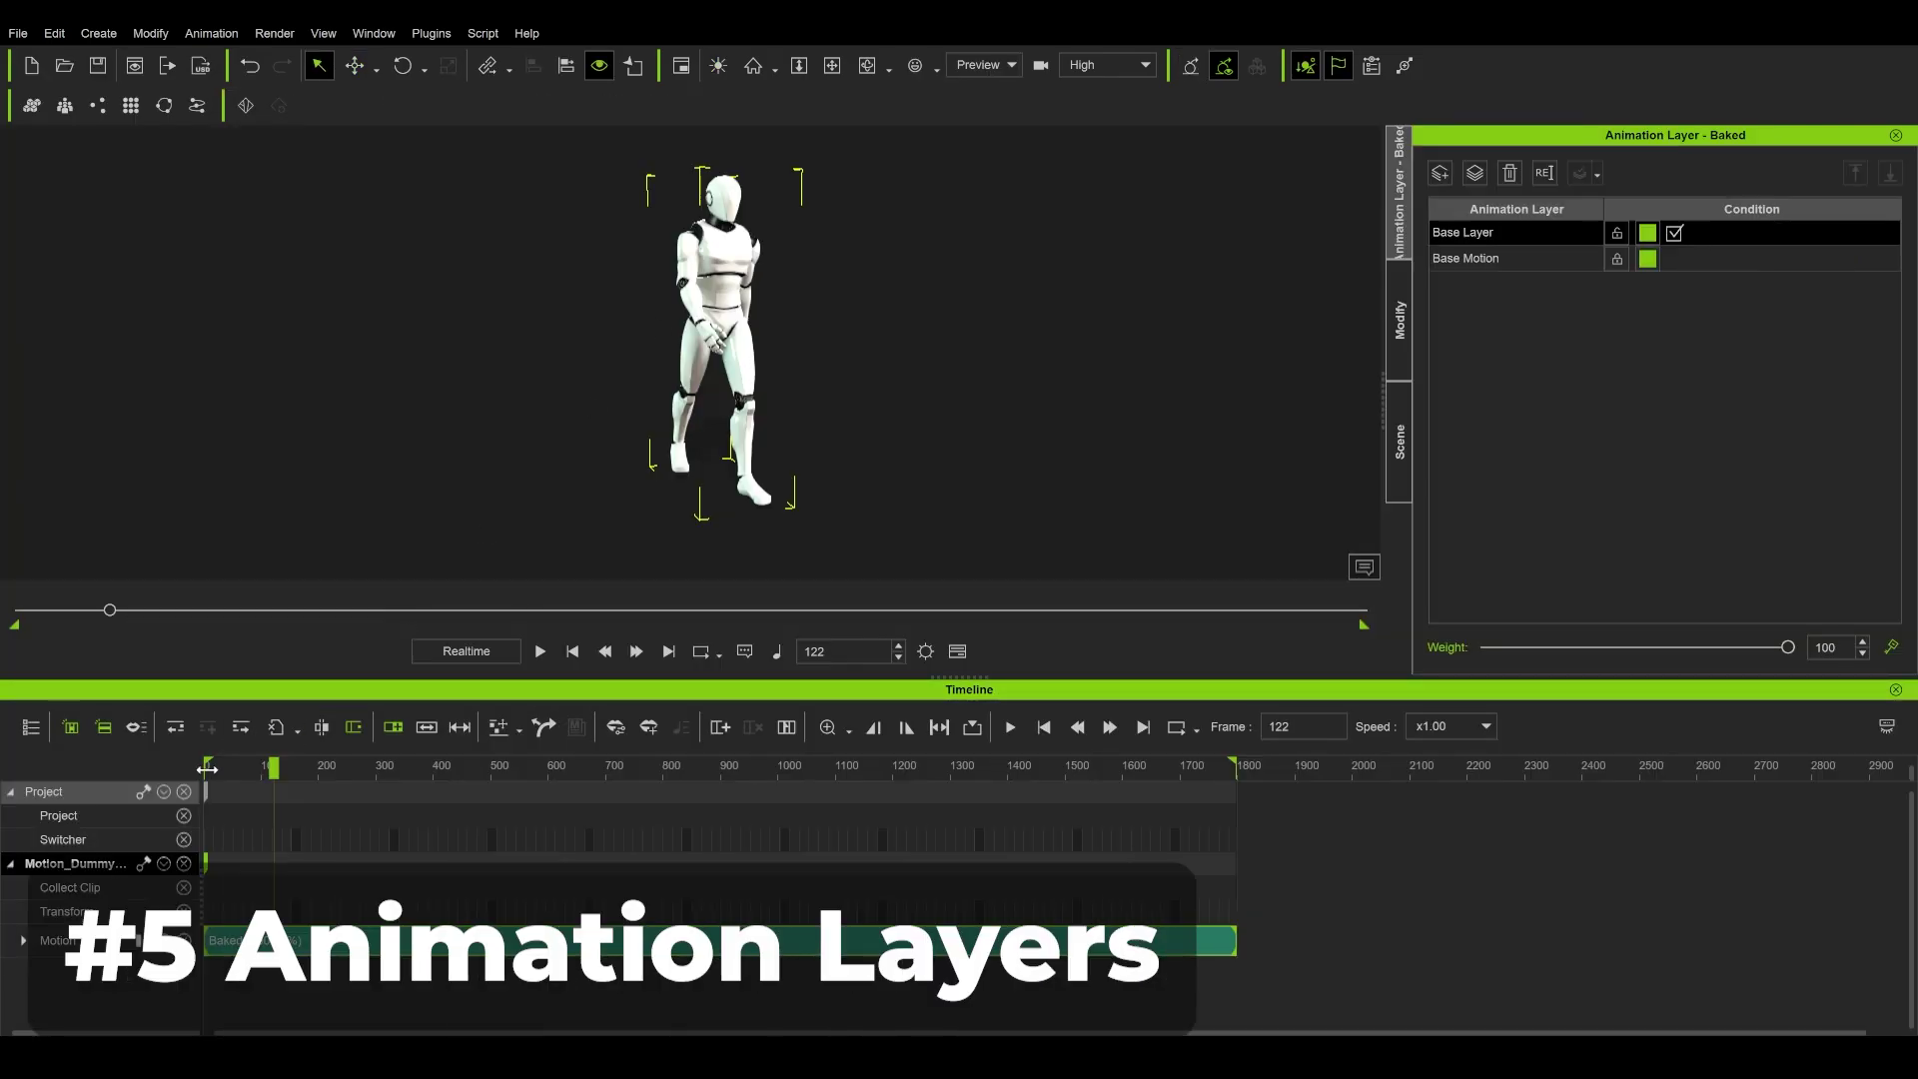
# Step: Stop the walk at frame 513, add the Arms layer above Base Layer, and show the motion tools
pyautogui.press('space')
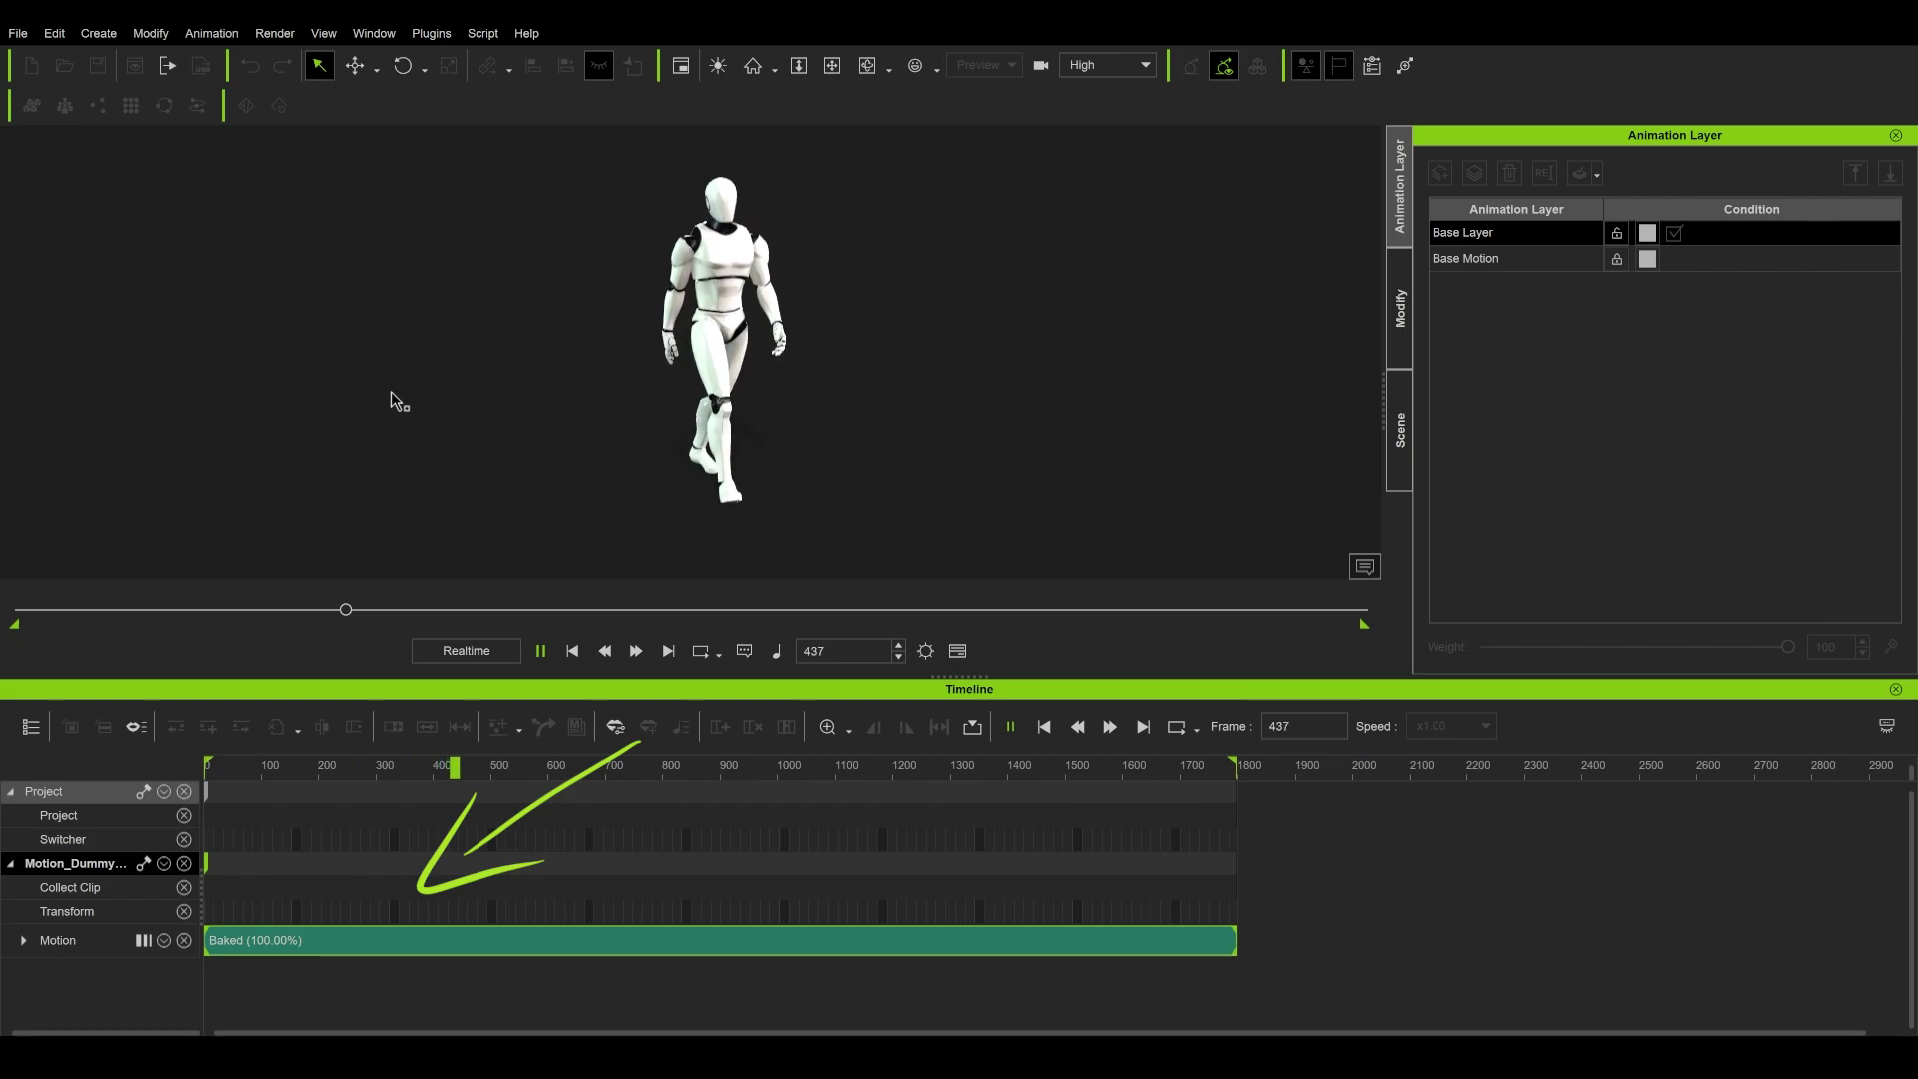
pyautogui.press('space')
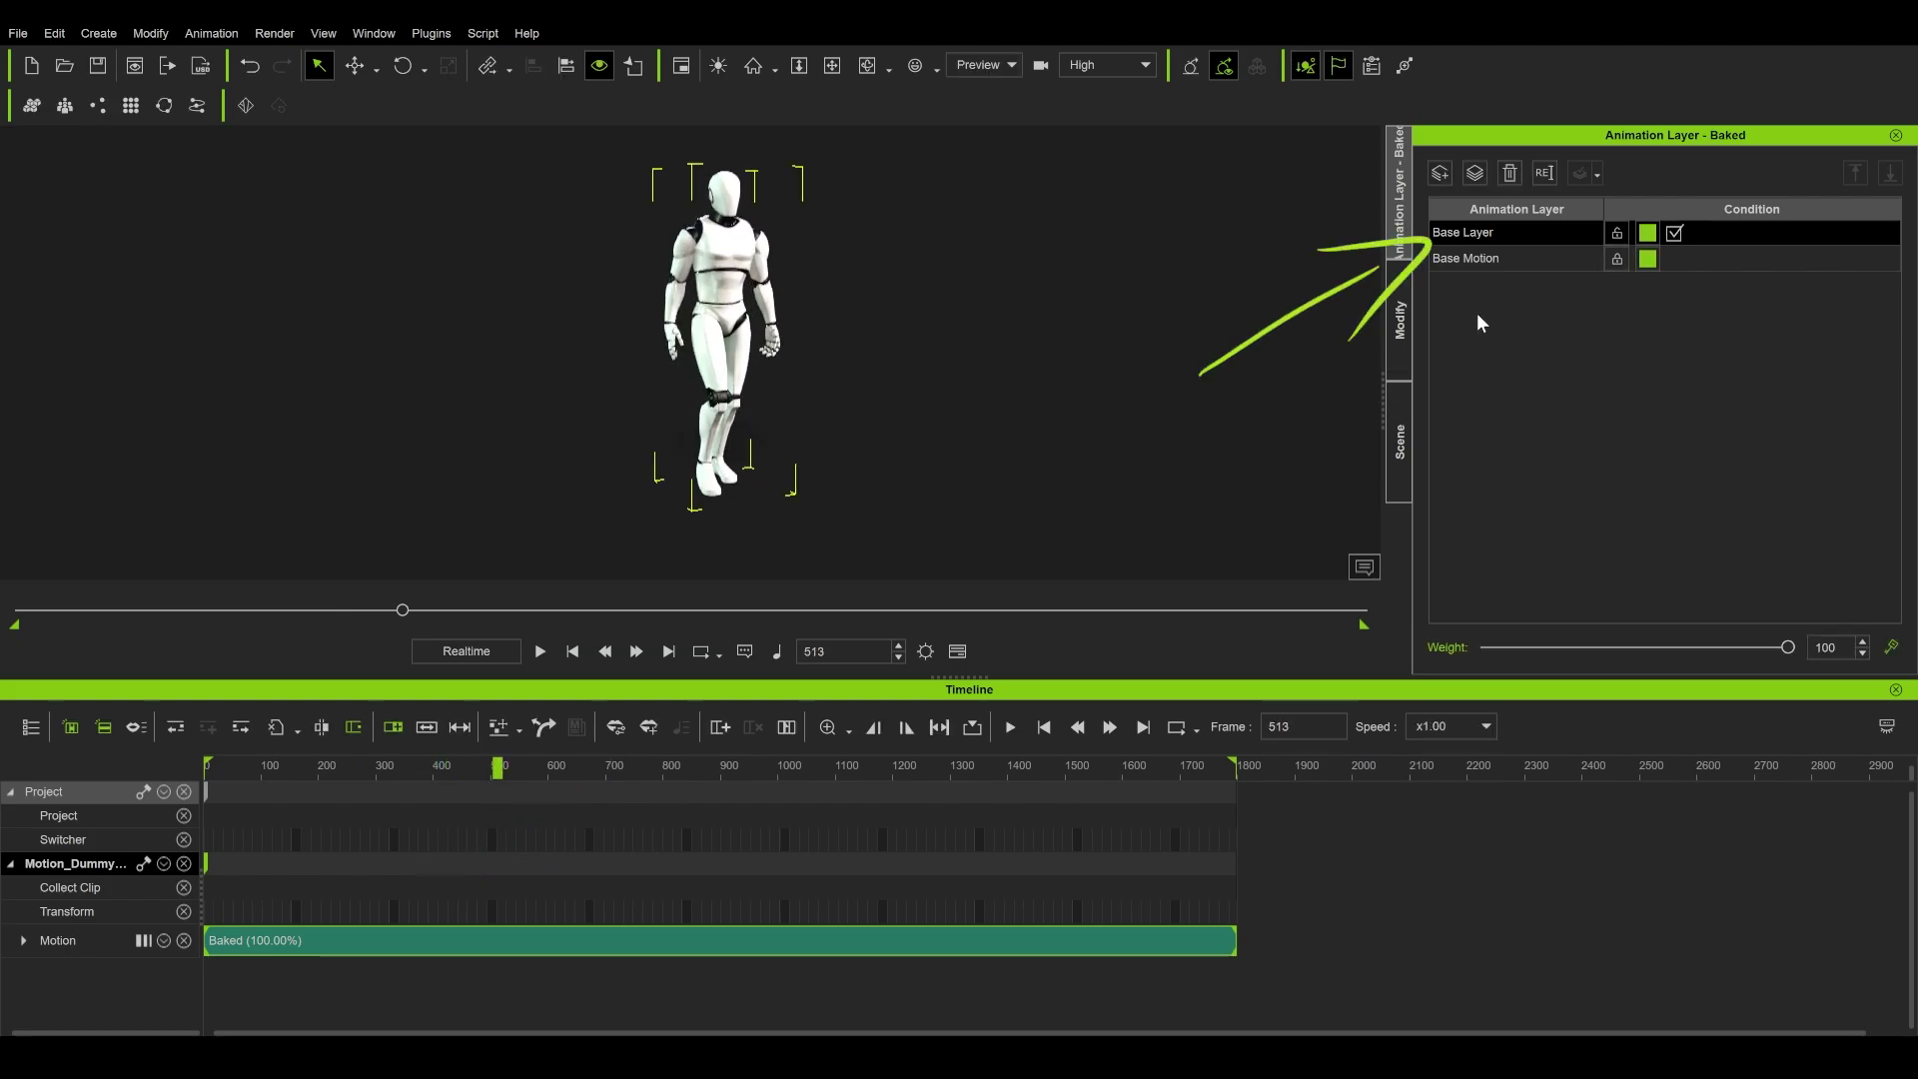
pyautogui.click(1445, 176)
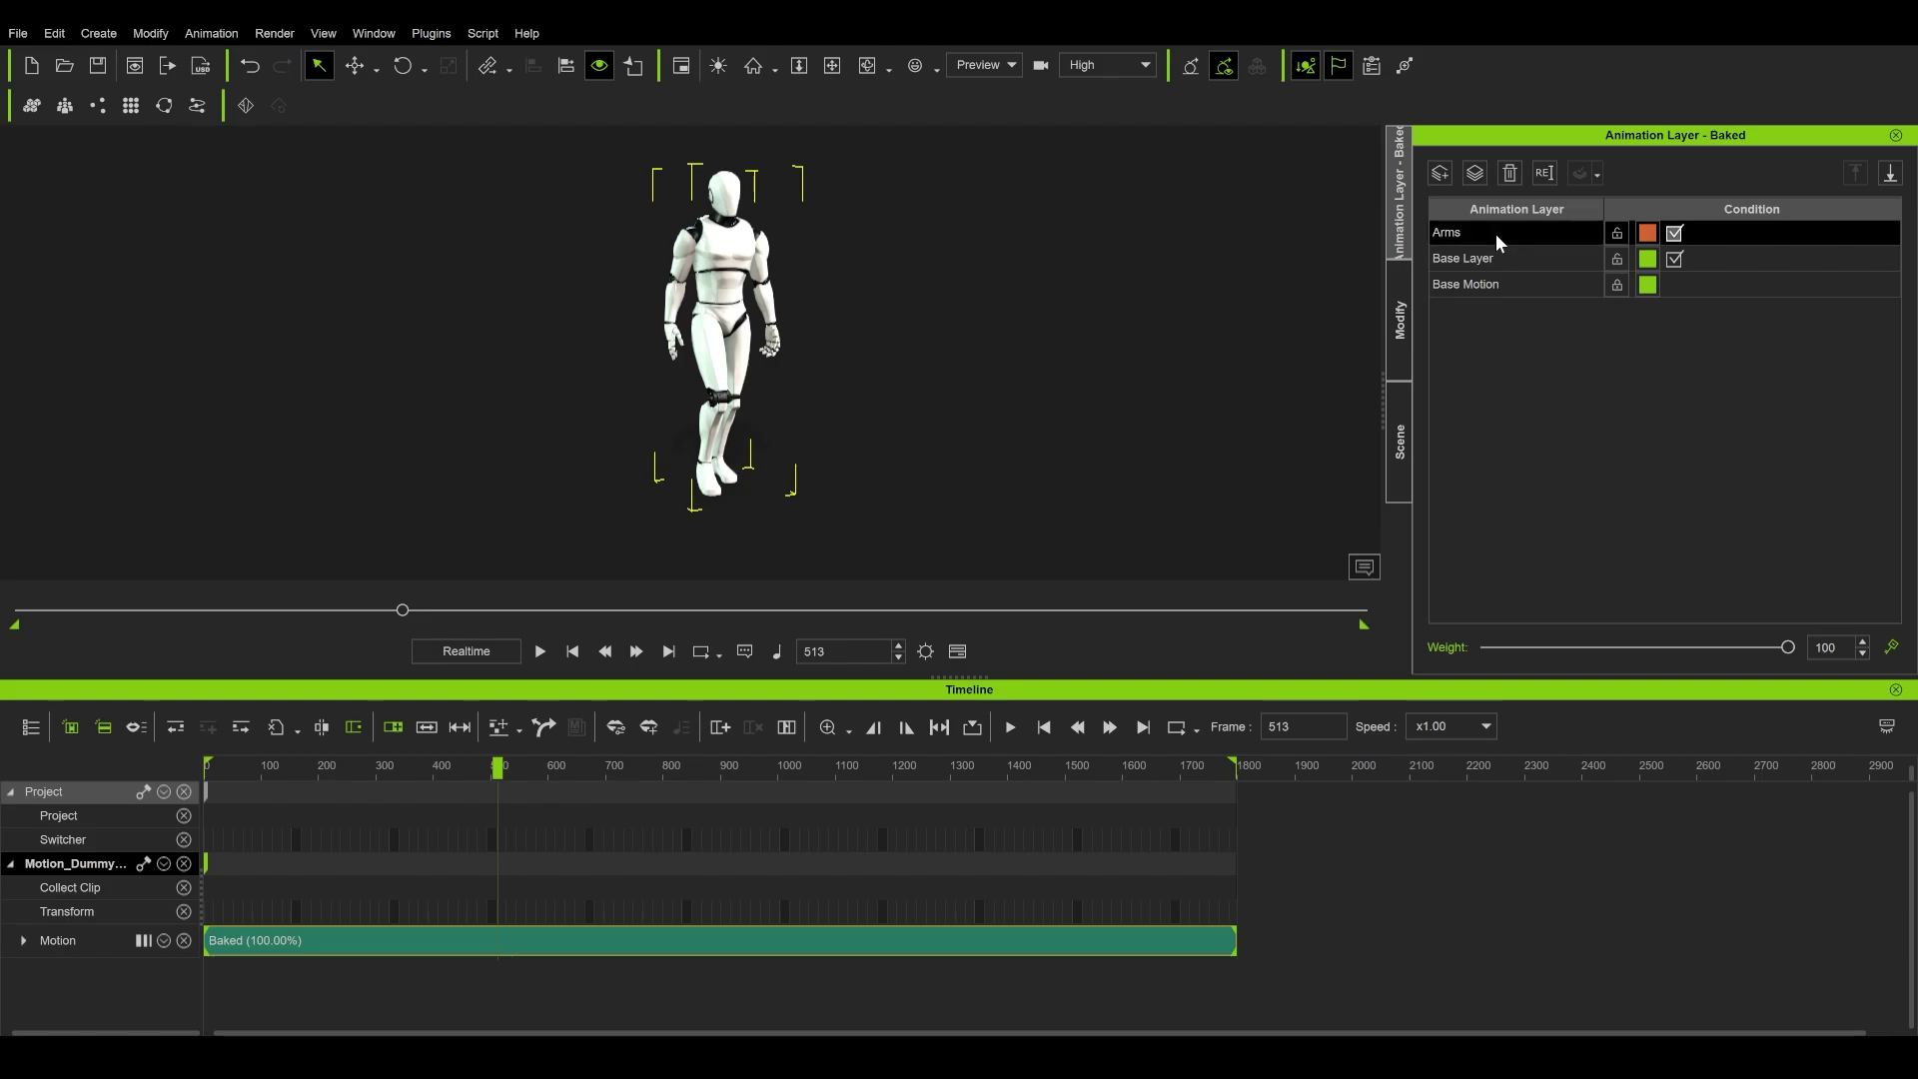
pyautogui.click(1399, 320)
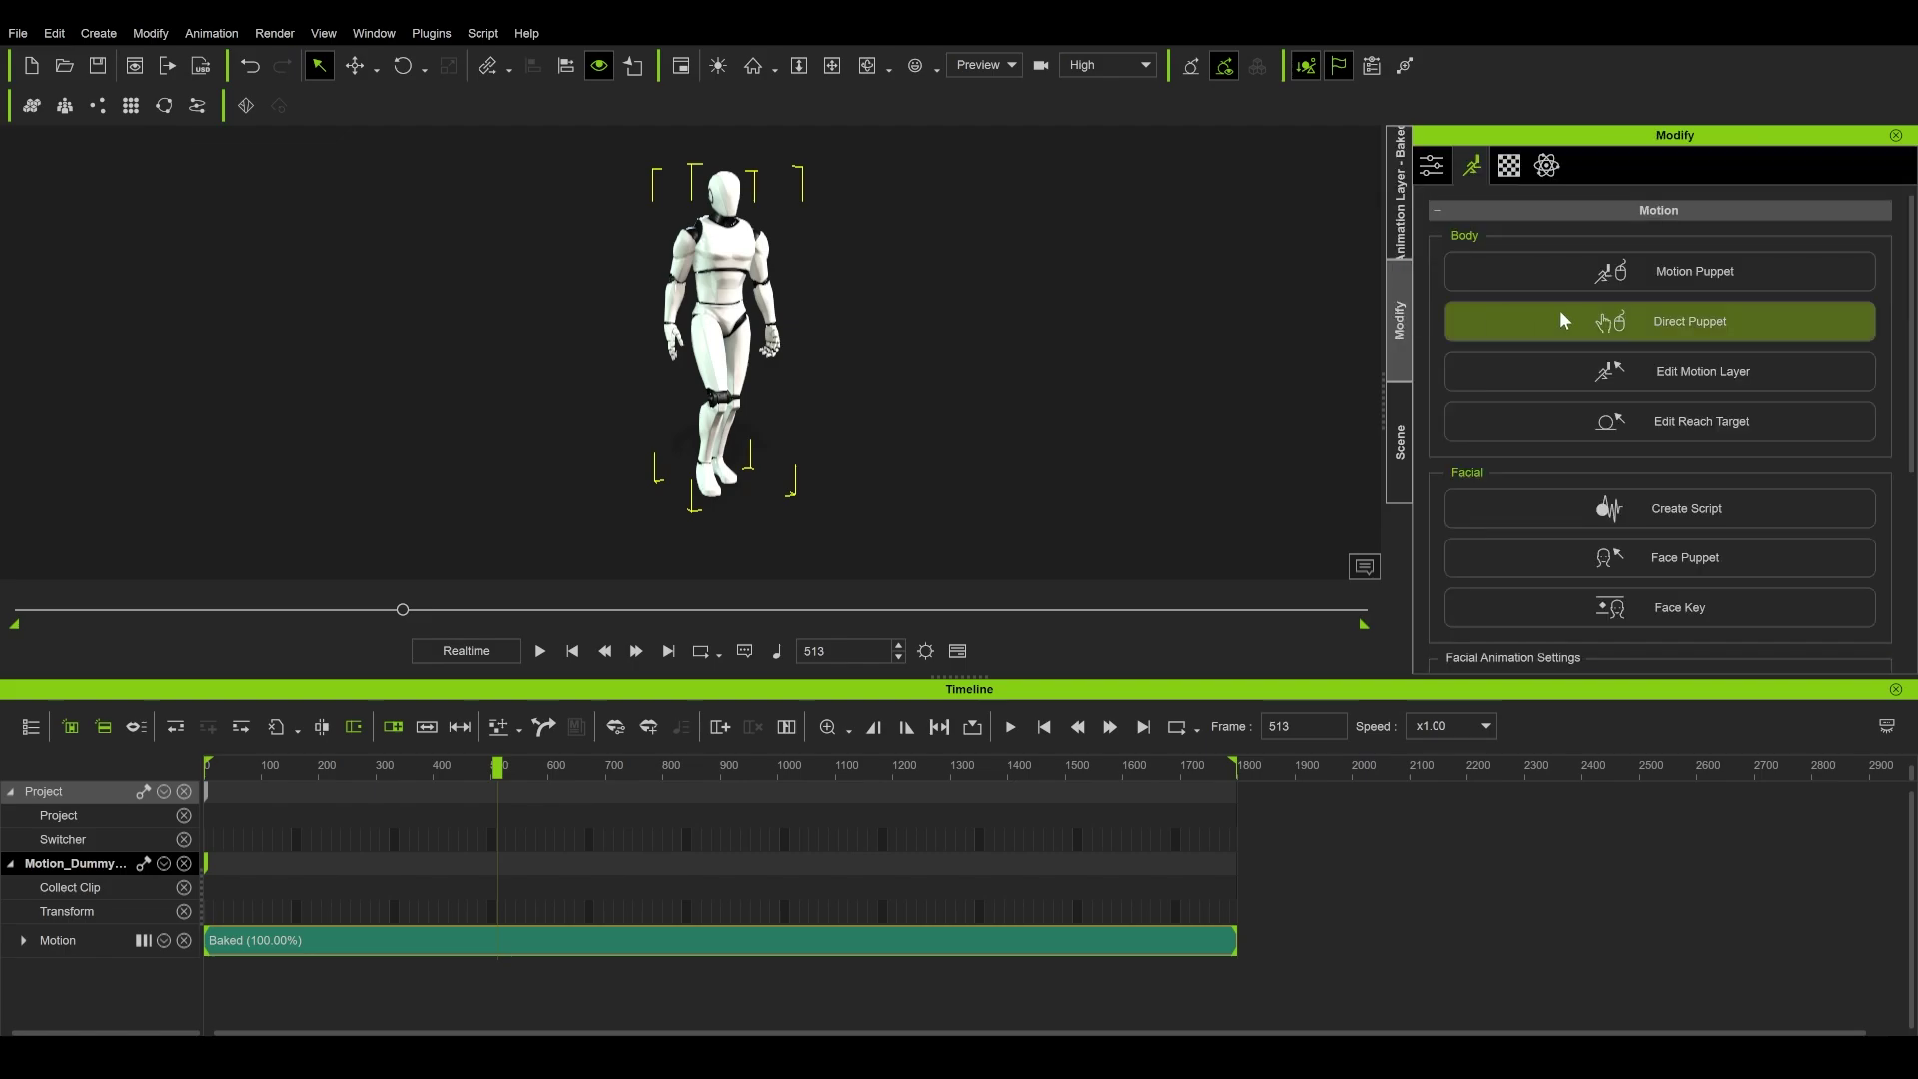
# Step: With Edit Motion Layer, raise both arms outward to shoulder height at frame 513 and play
pyautogui.click(1670, 362)
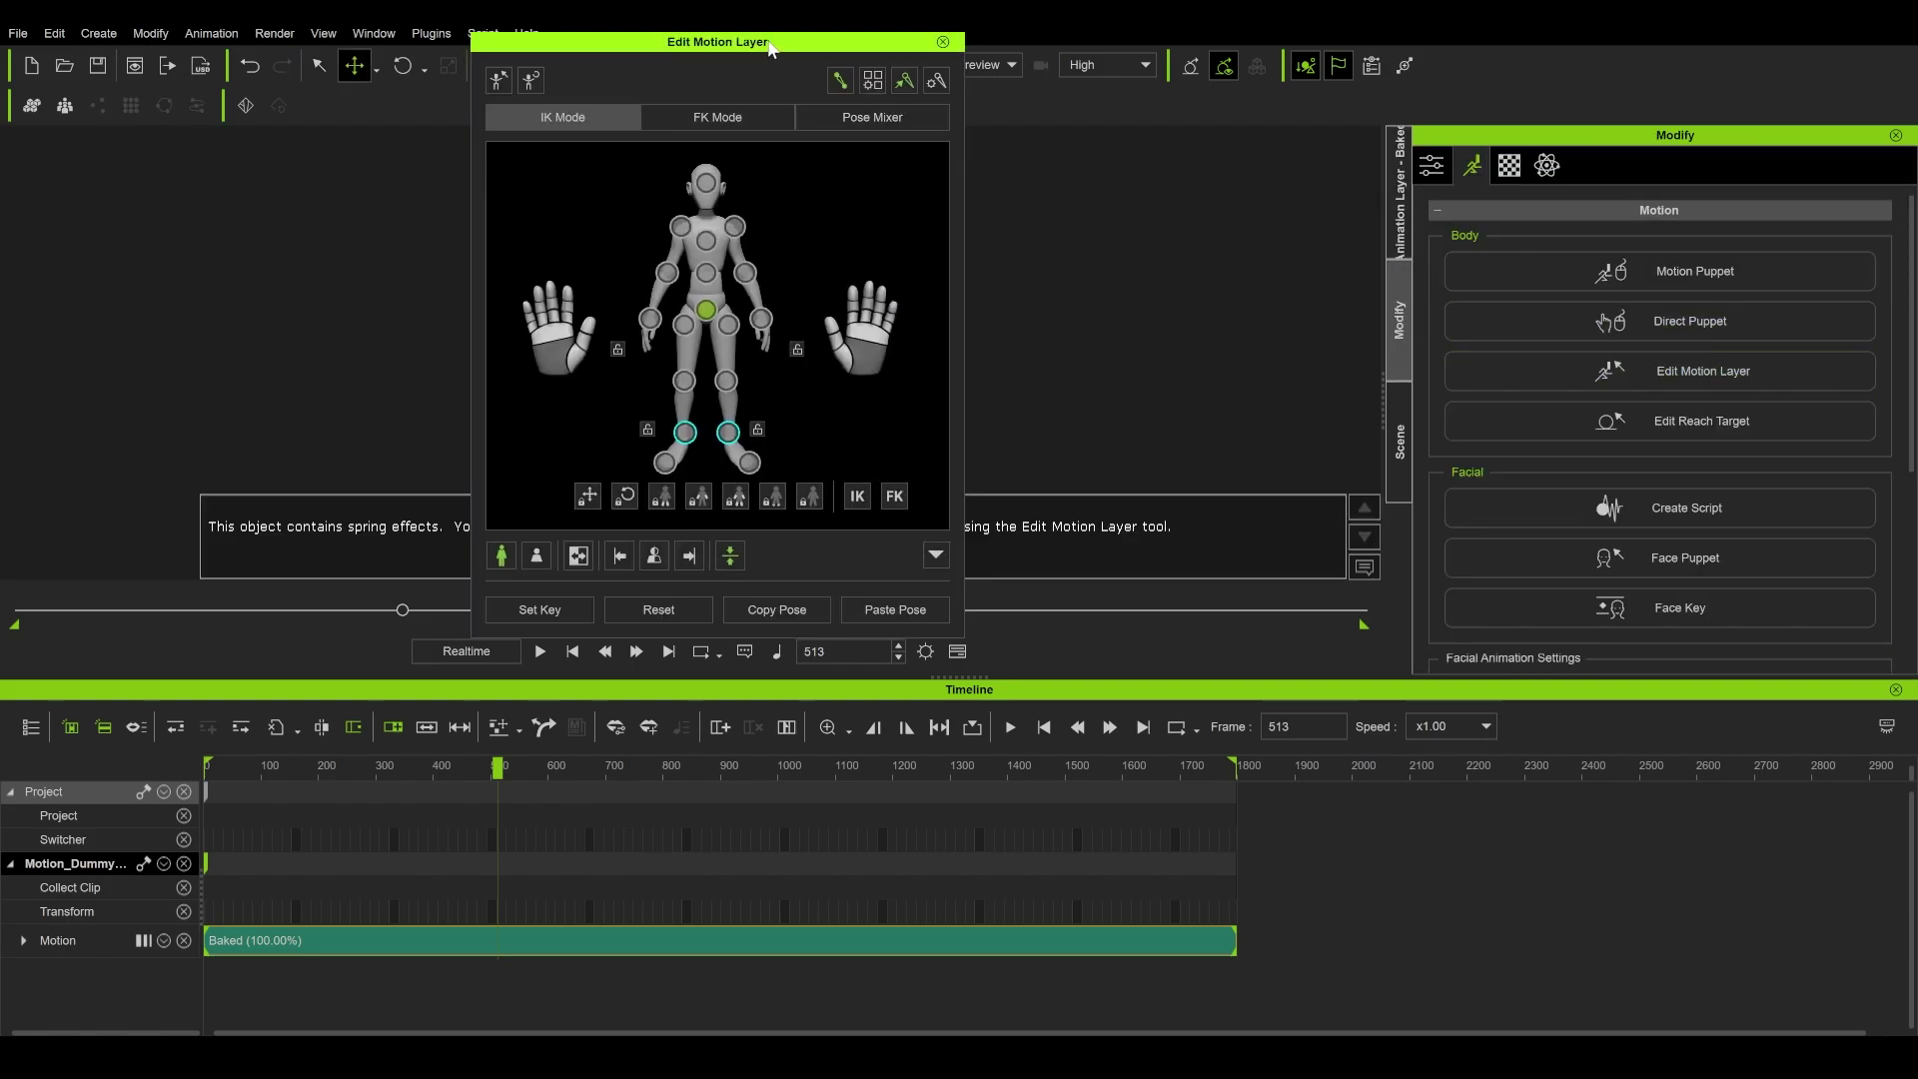
pyautogui.moveTo(771, 47); pyautogui.dragTo(334, 59)
pyautogui.moveTo(775, 261); pyautogui.dragTo(769, 205)
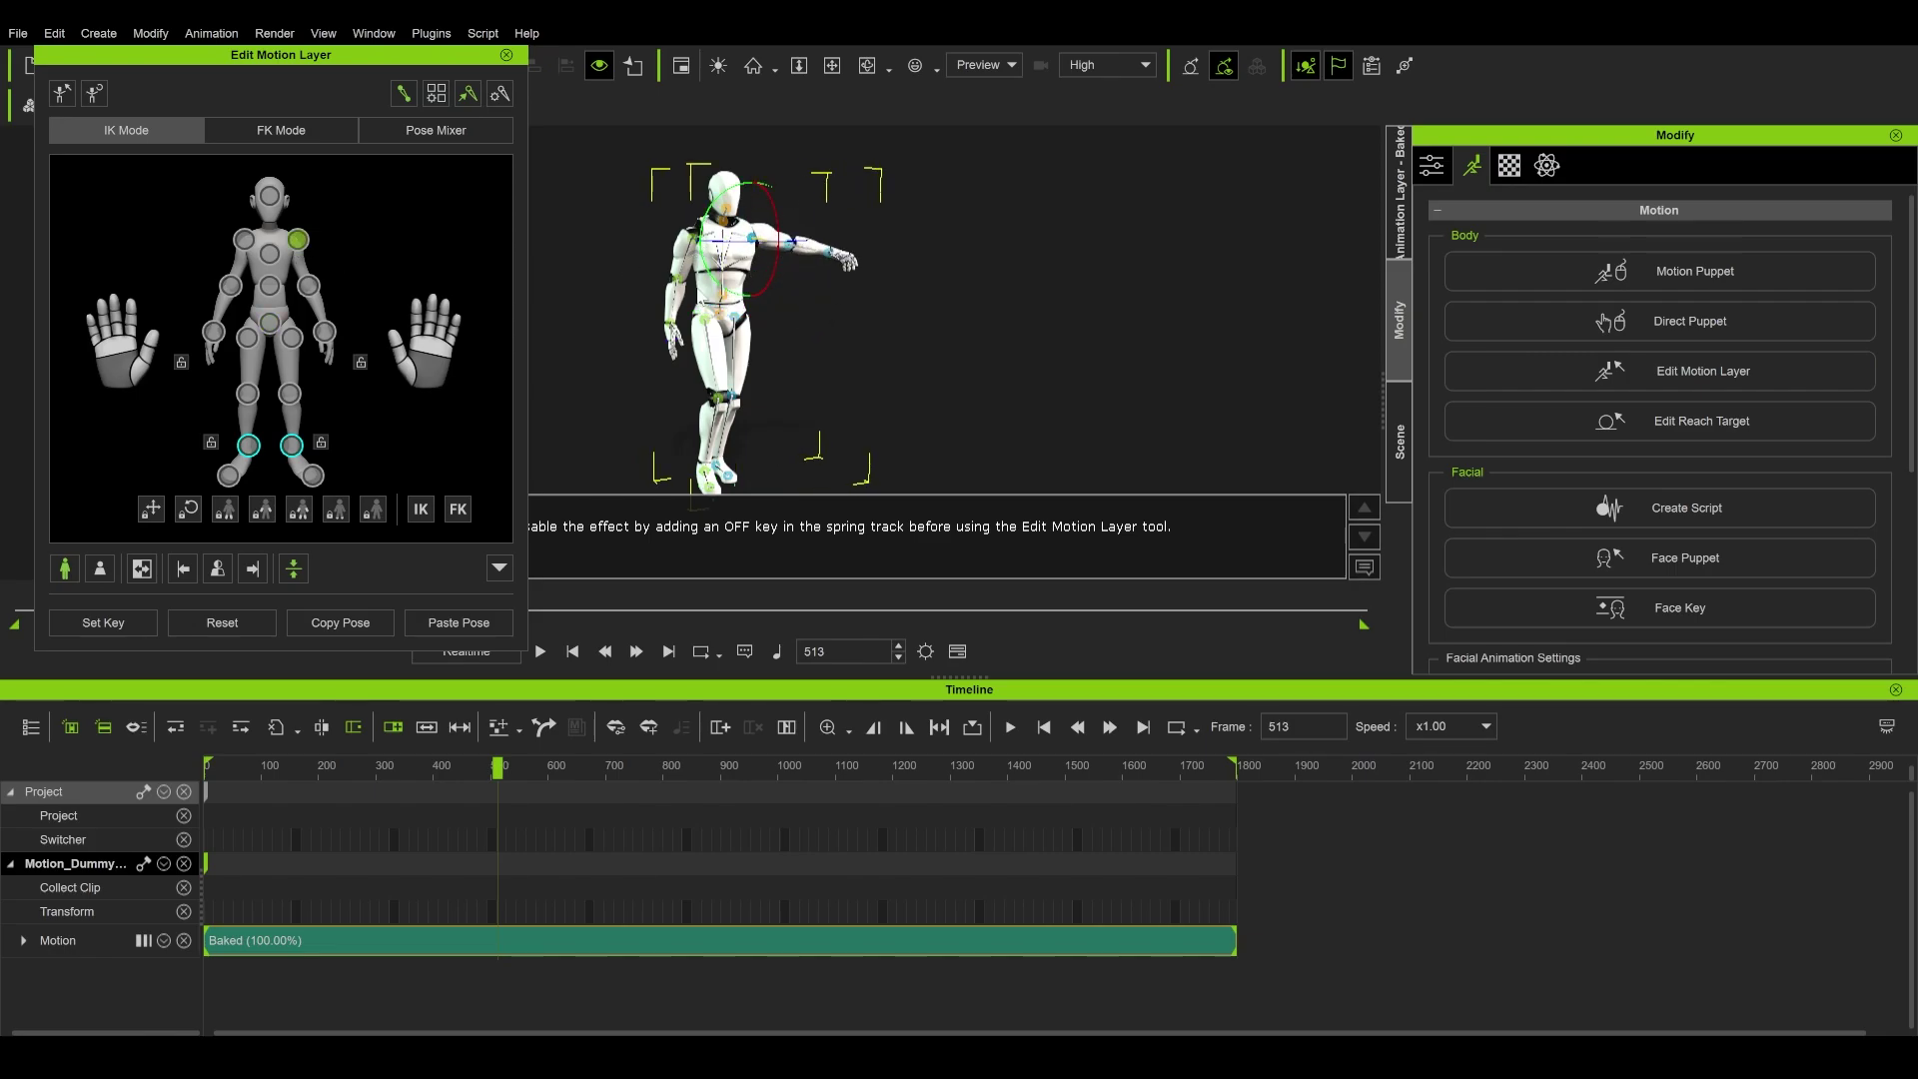
pyautogui.moveTo(639, 207); pyautogui.dragTo(599, 252)
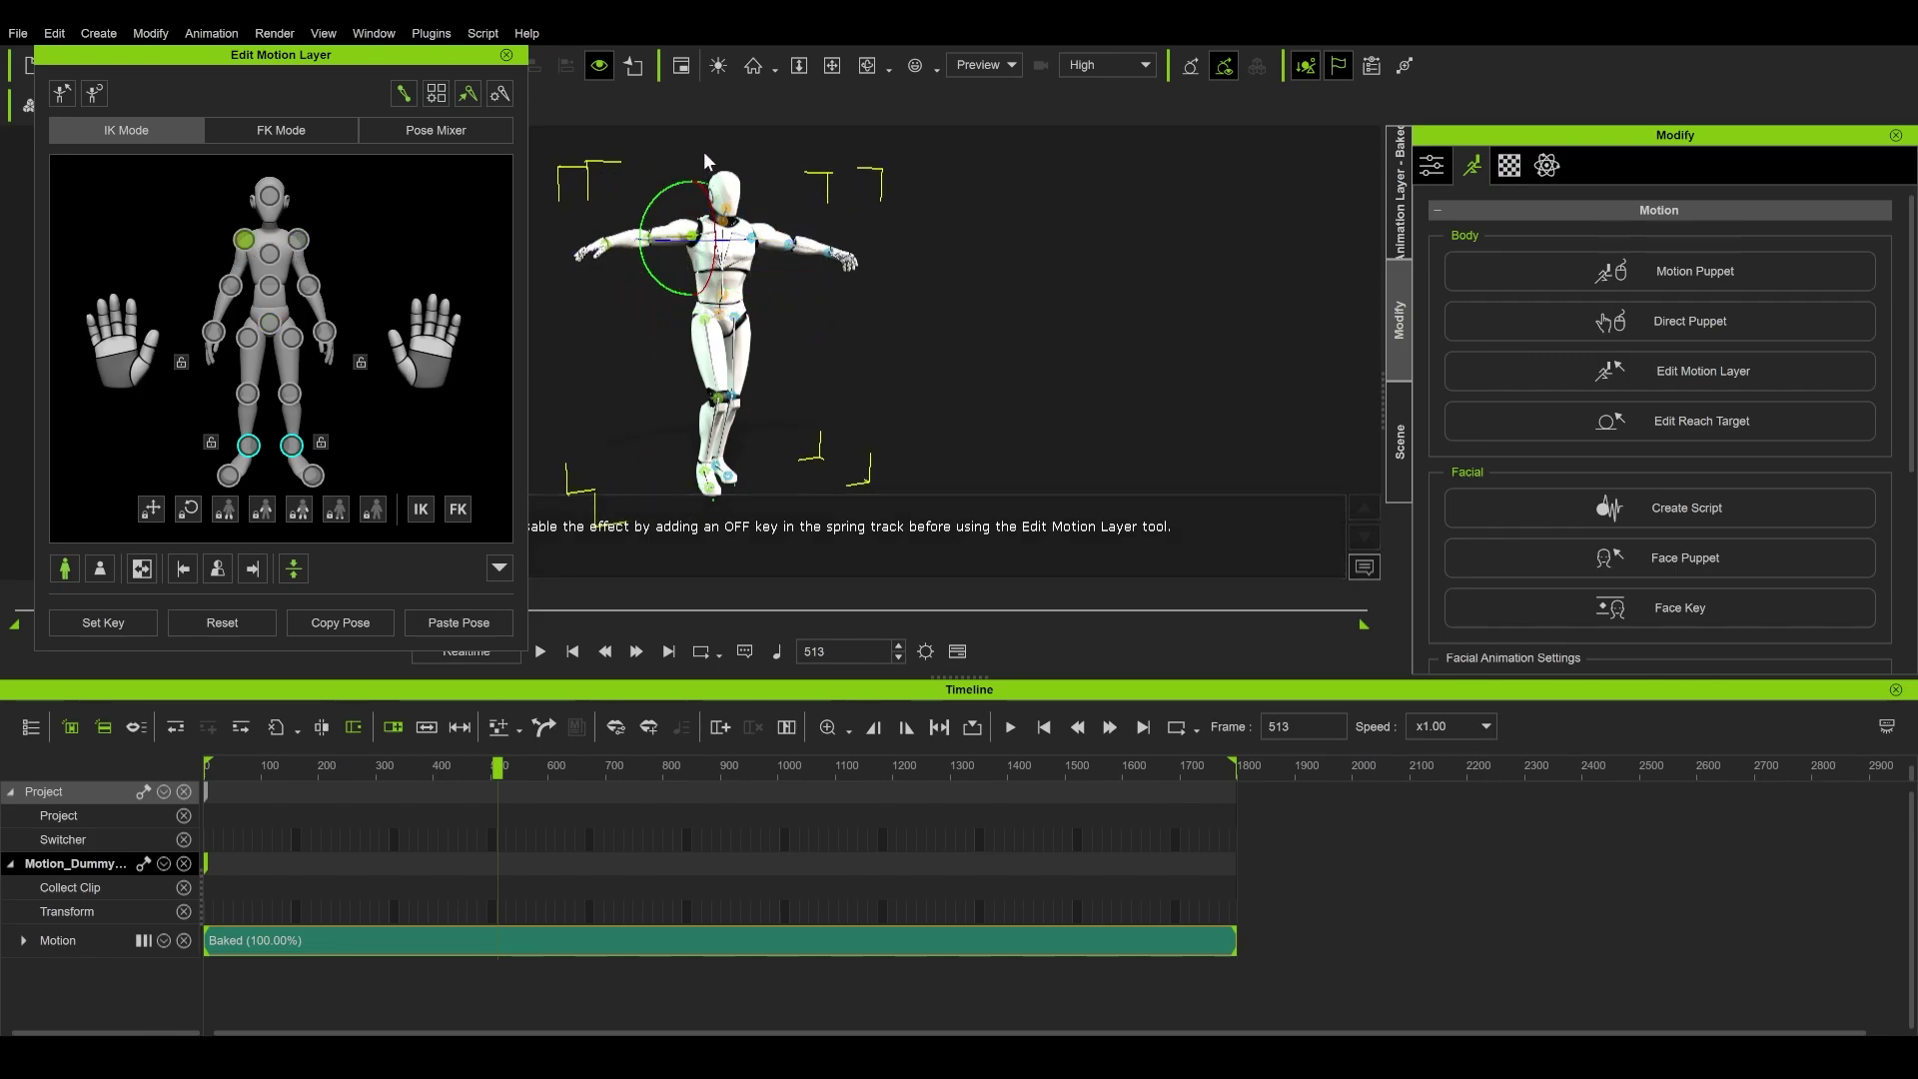
pyautogui.press('space')
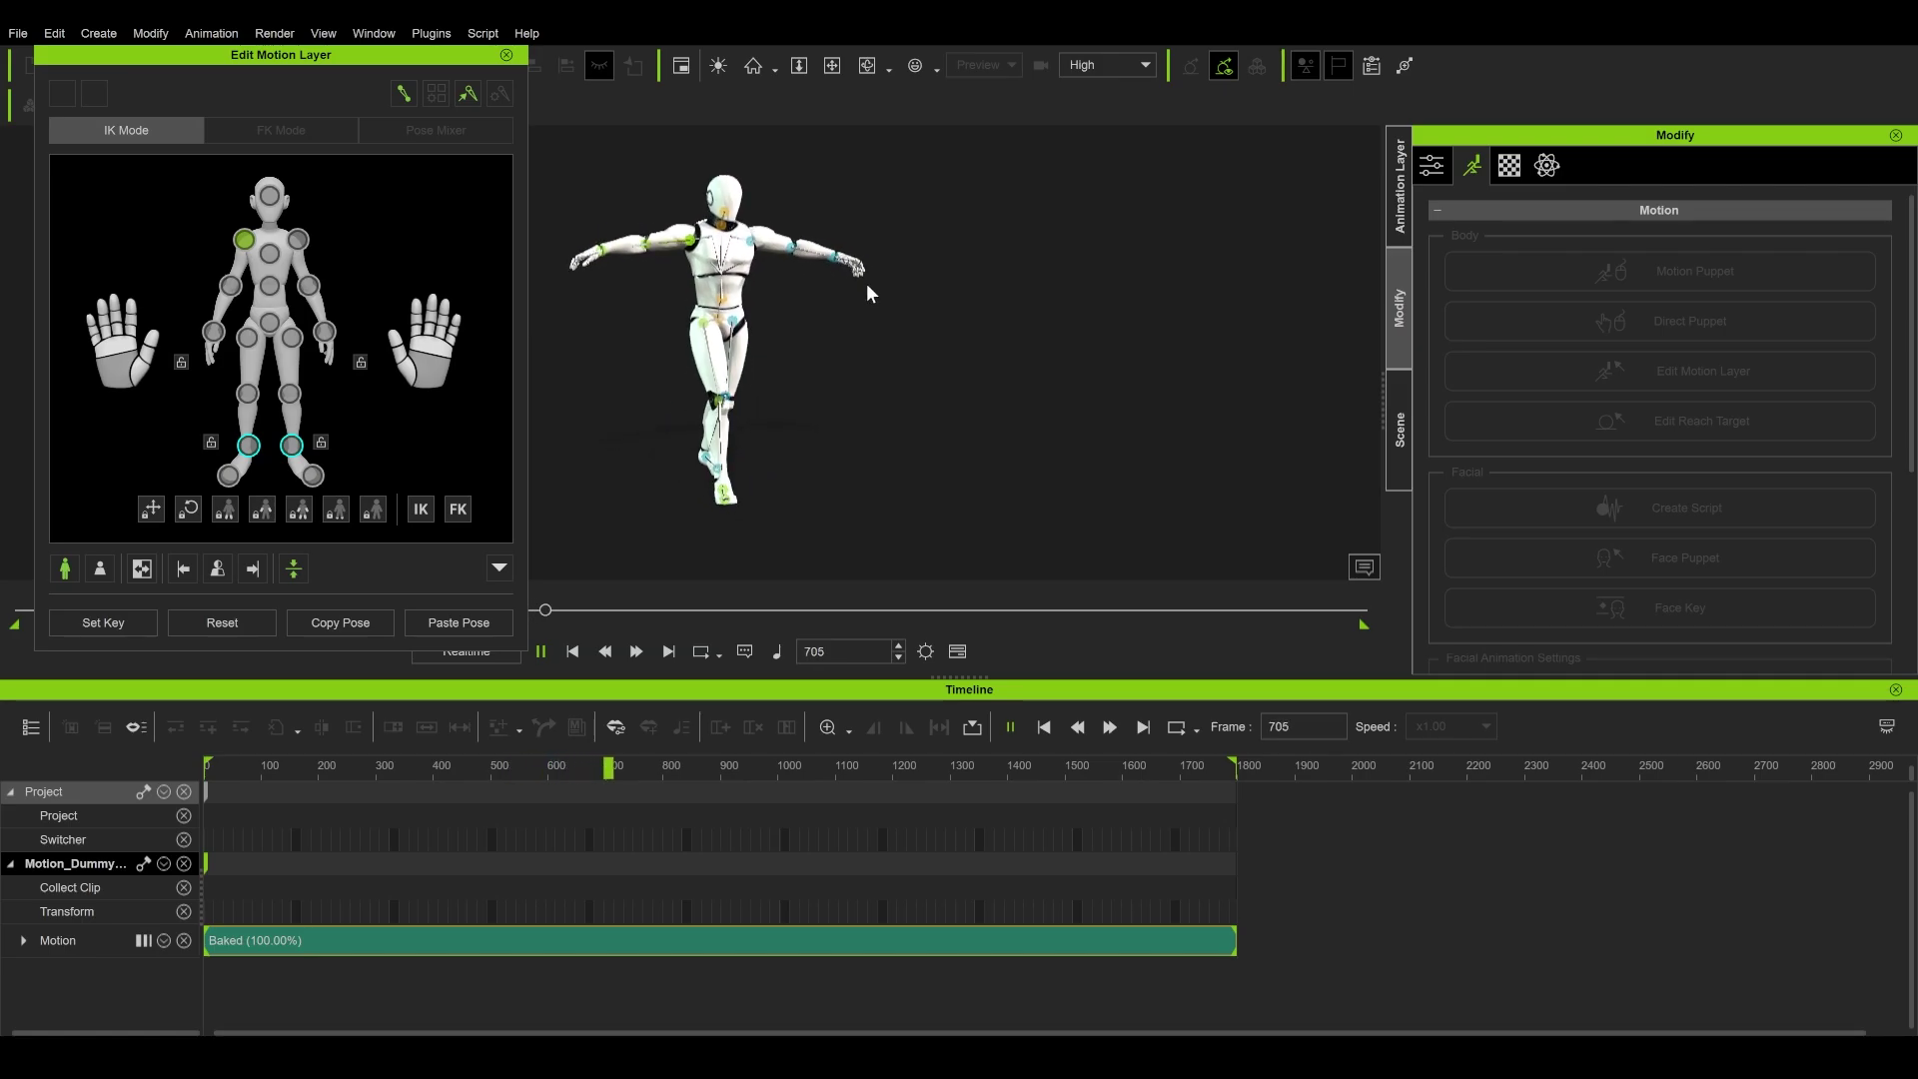
# Step: Key the Arms layer weight at 29, then at 100 on frame 633
pyautogui.click(1454, 266)
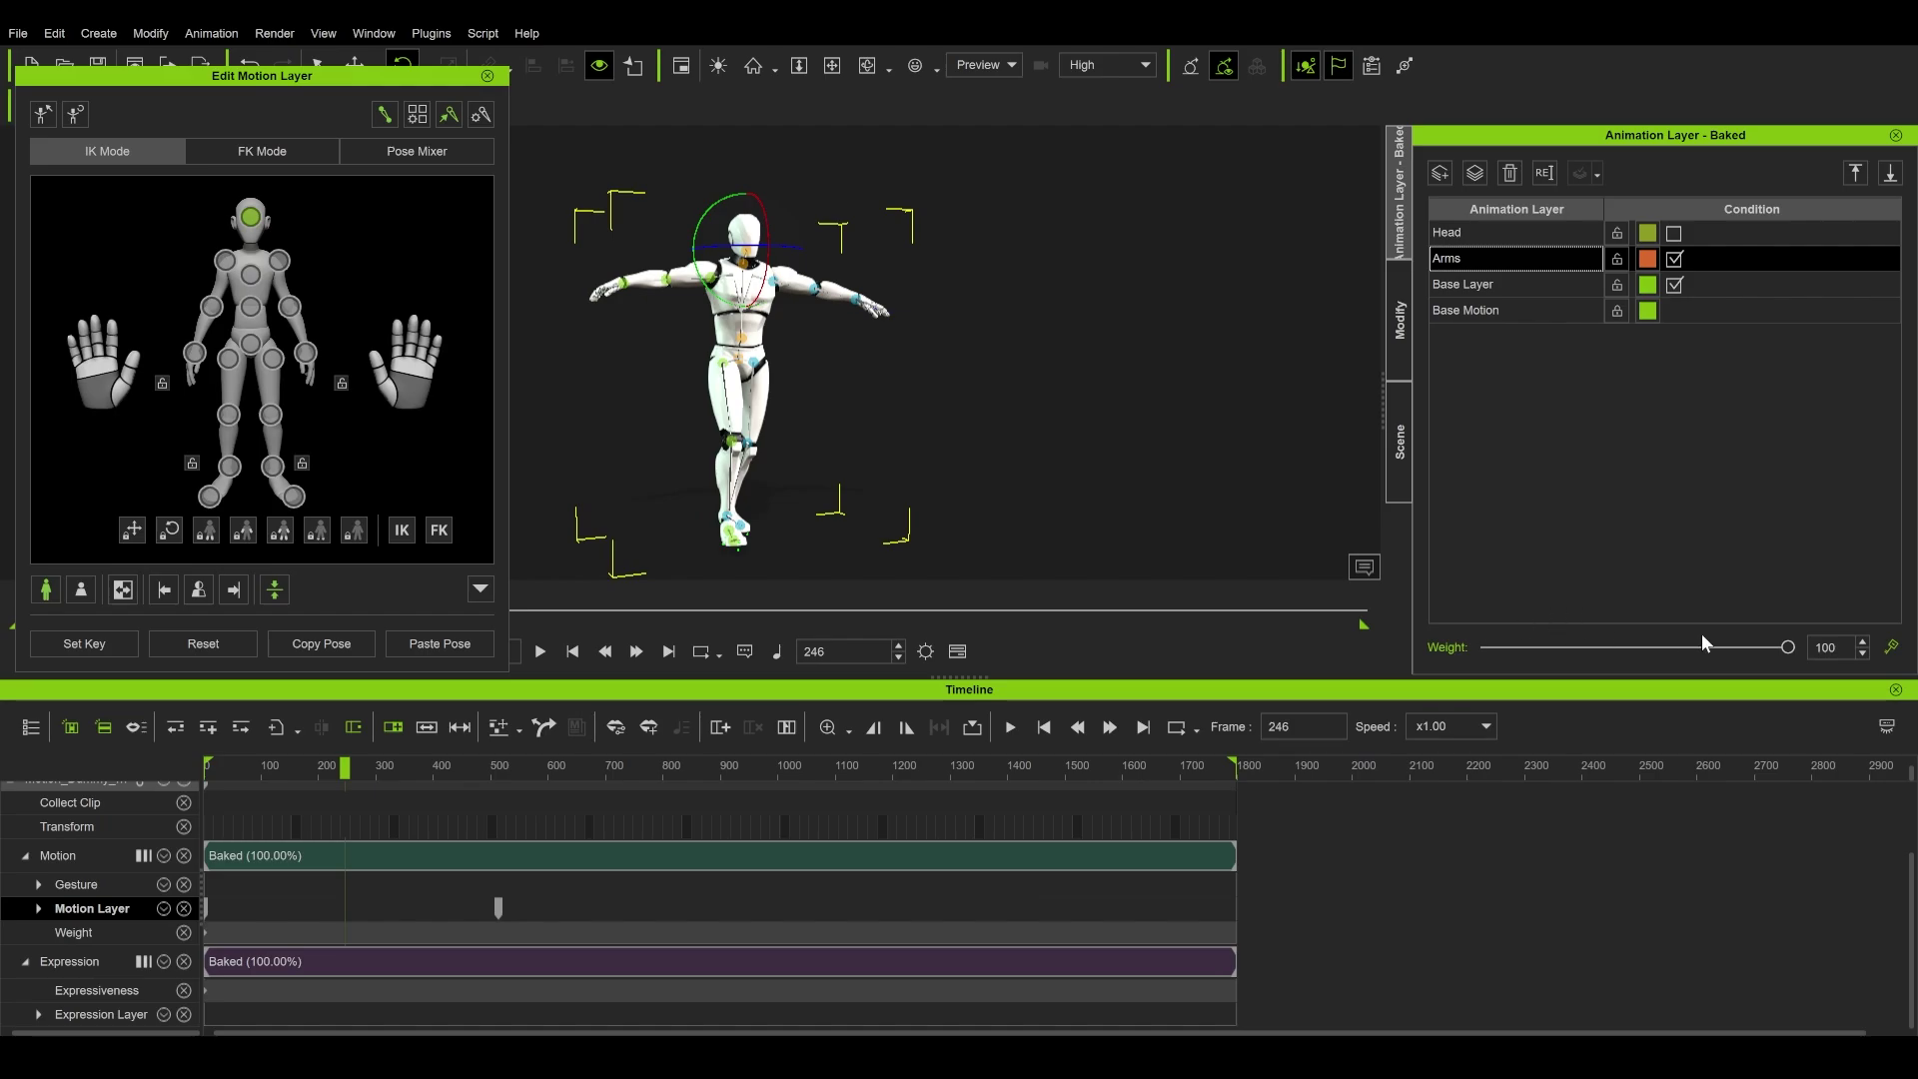
pyautogui.moveTo(1788, 650); pyautogui.dragTo(1576, 647)
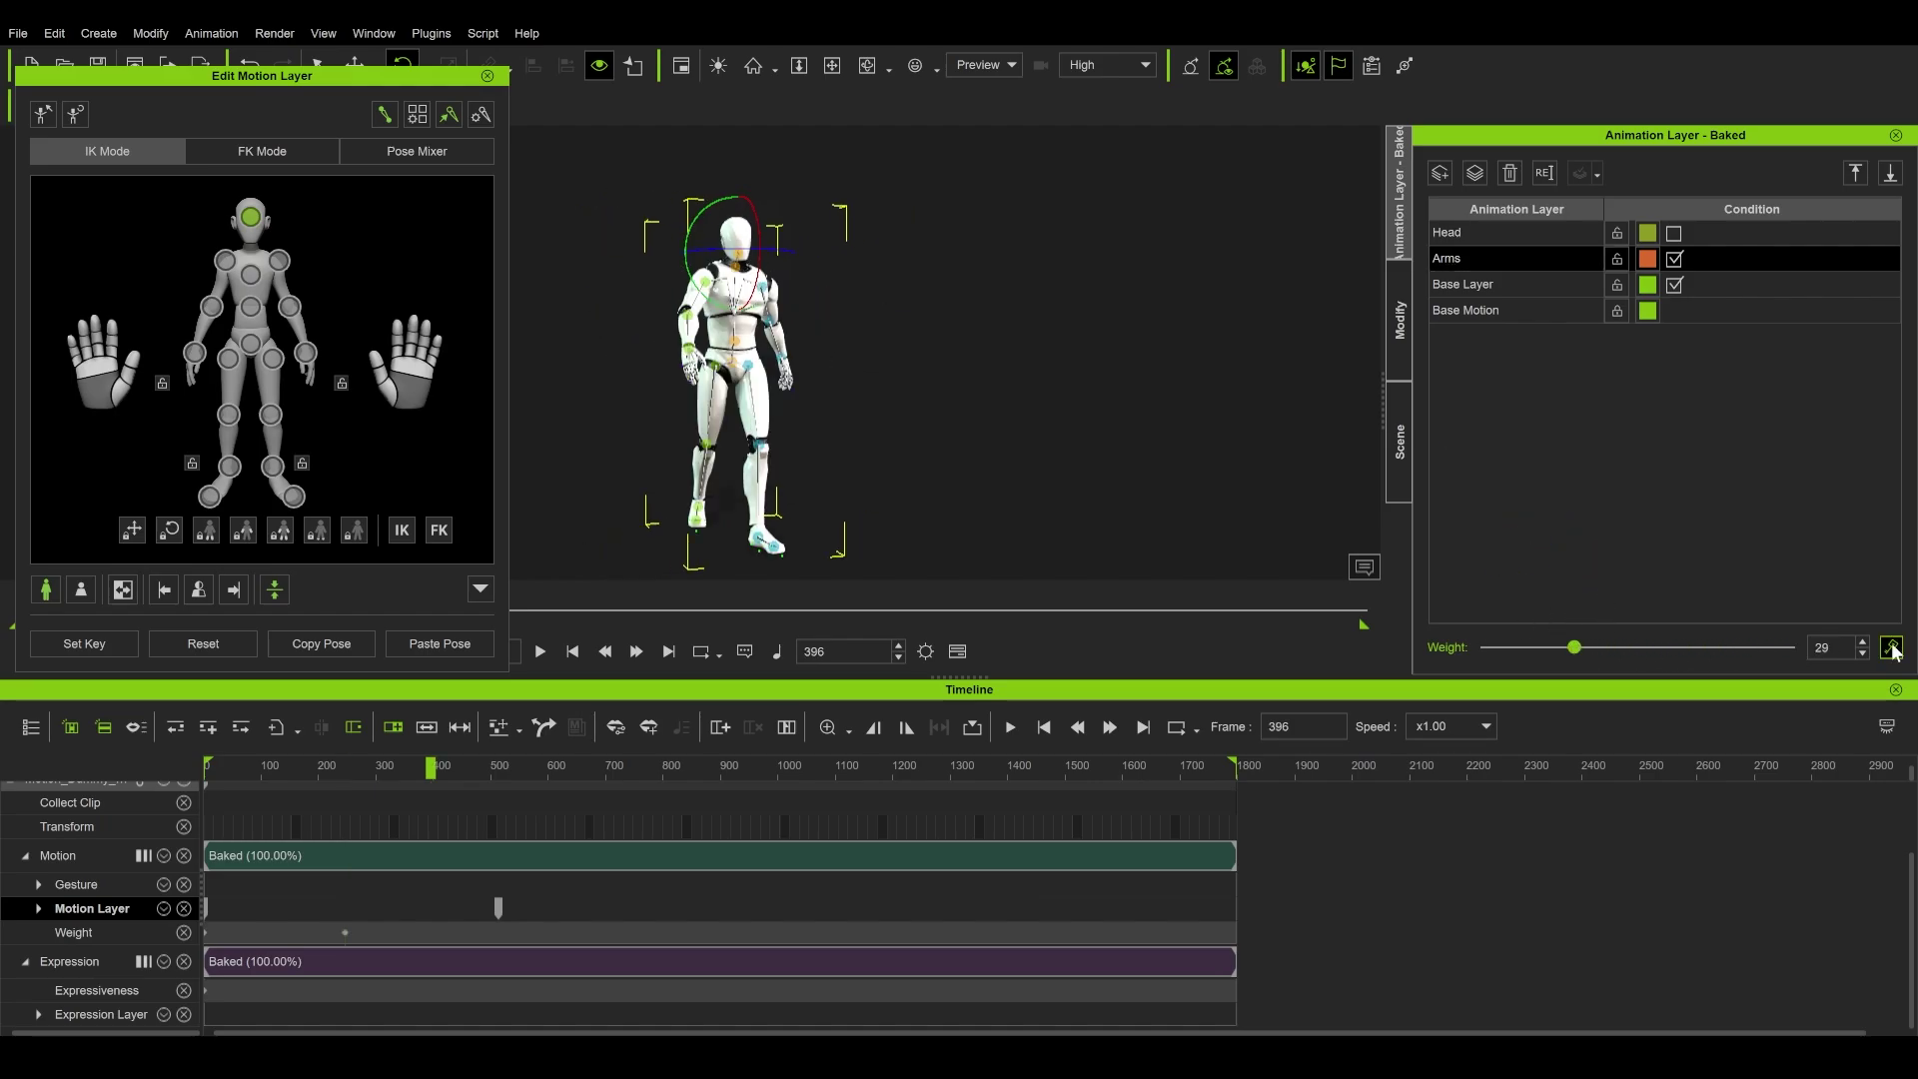
pyautogui.click(1893, 649)
pyautogui.moveTo(437, 769); pyautogui.dragTo(567, 769)
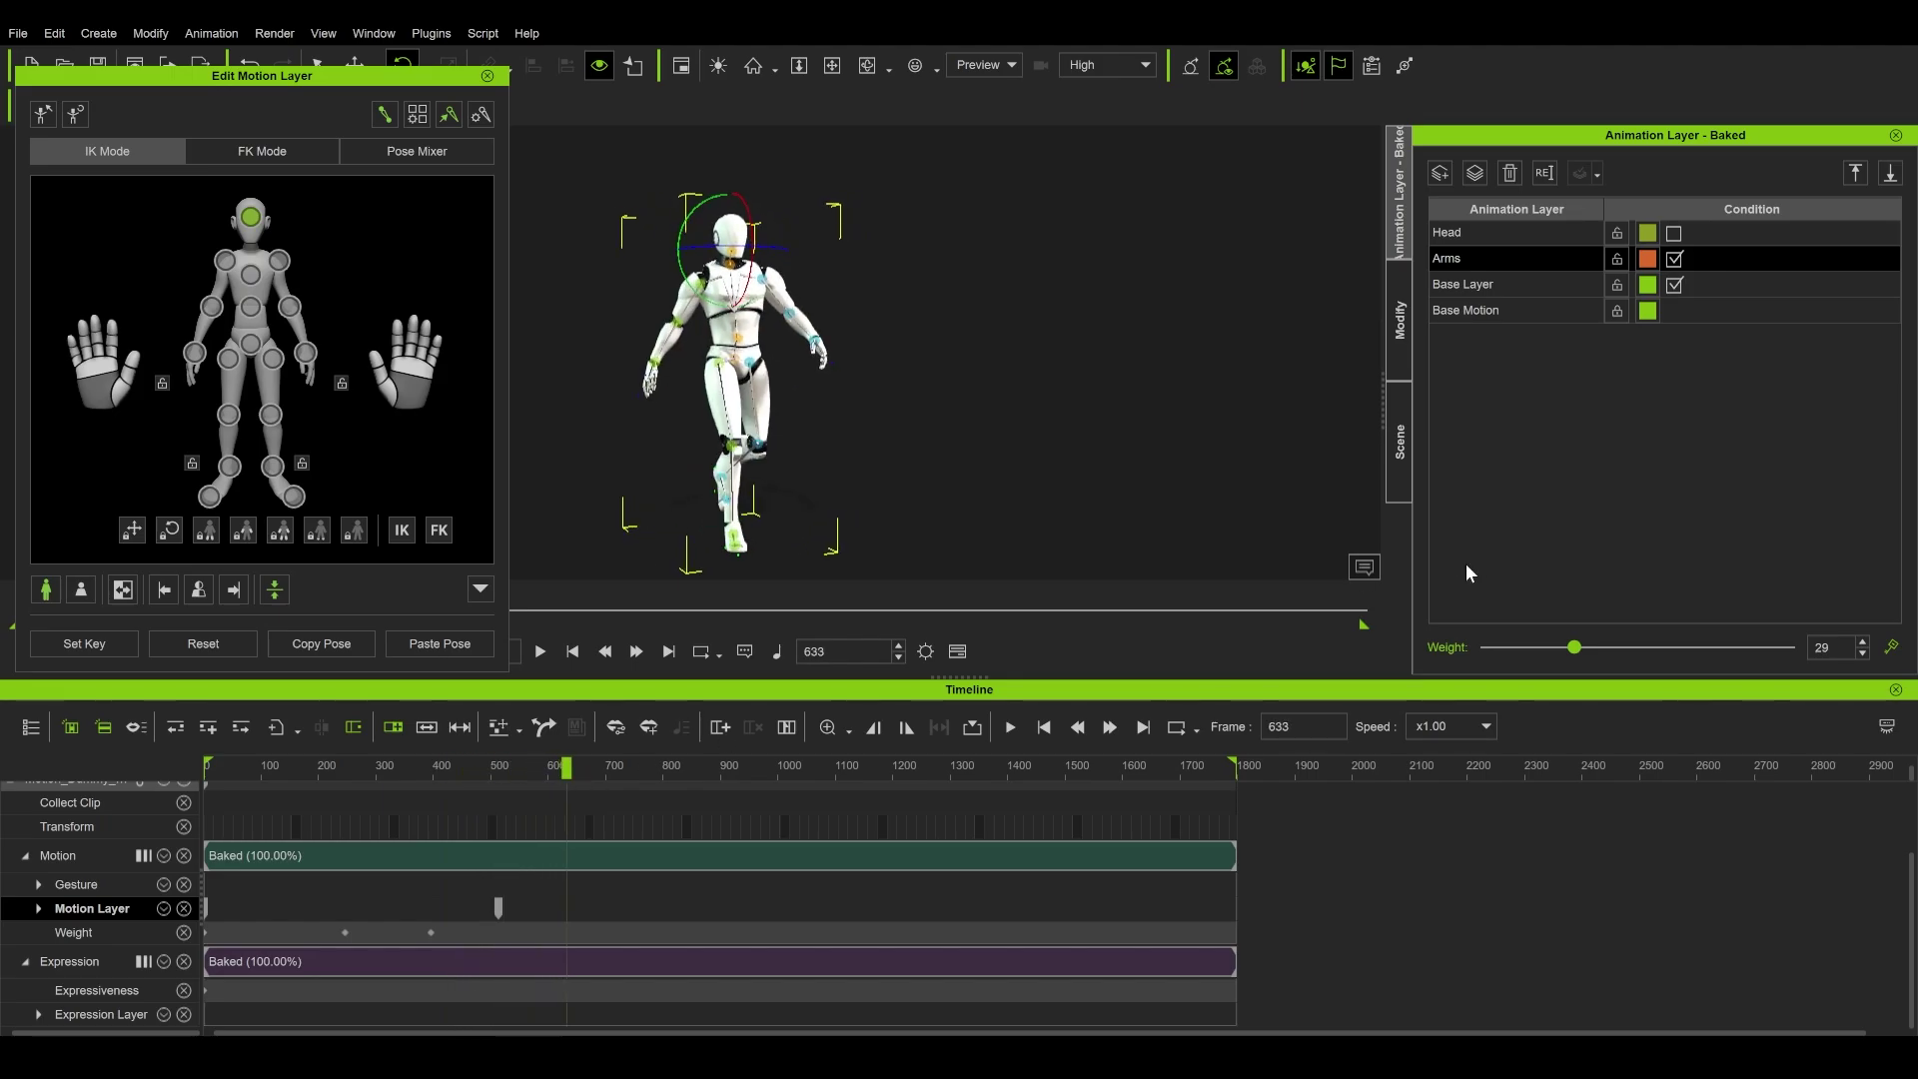
pyautogui.moveTo(1578, 648); pyautogui.dragTo(1789, 647)
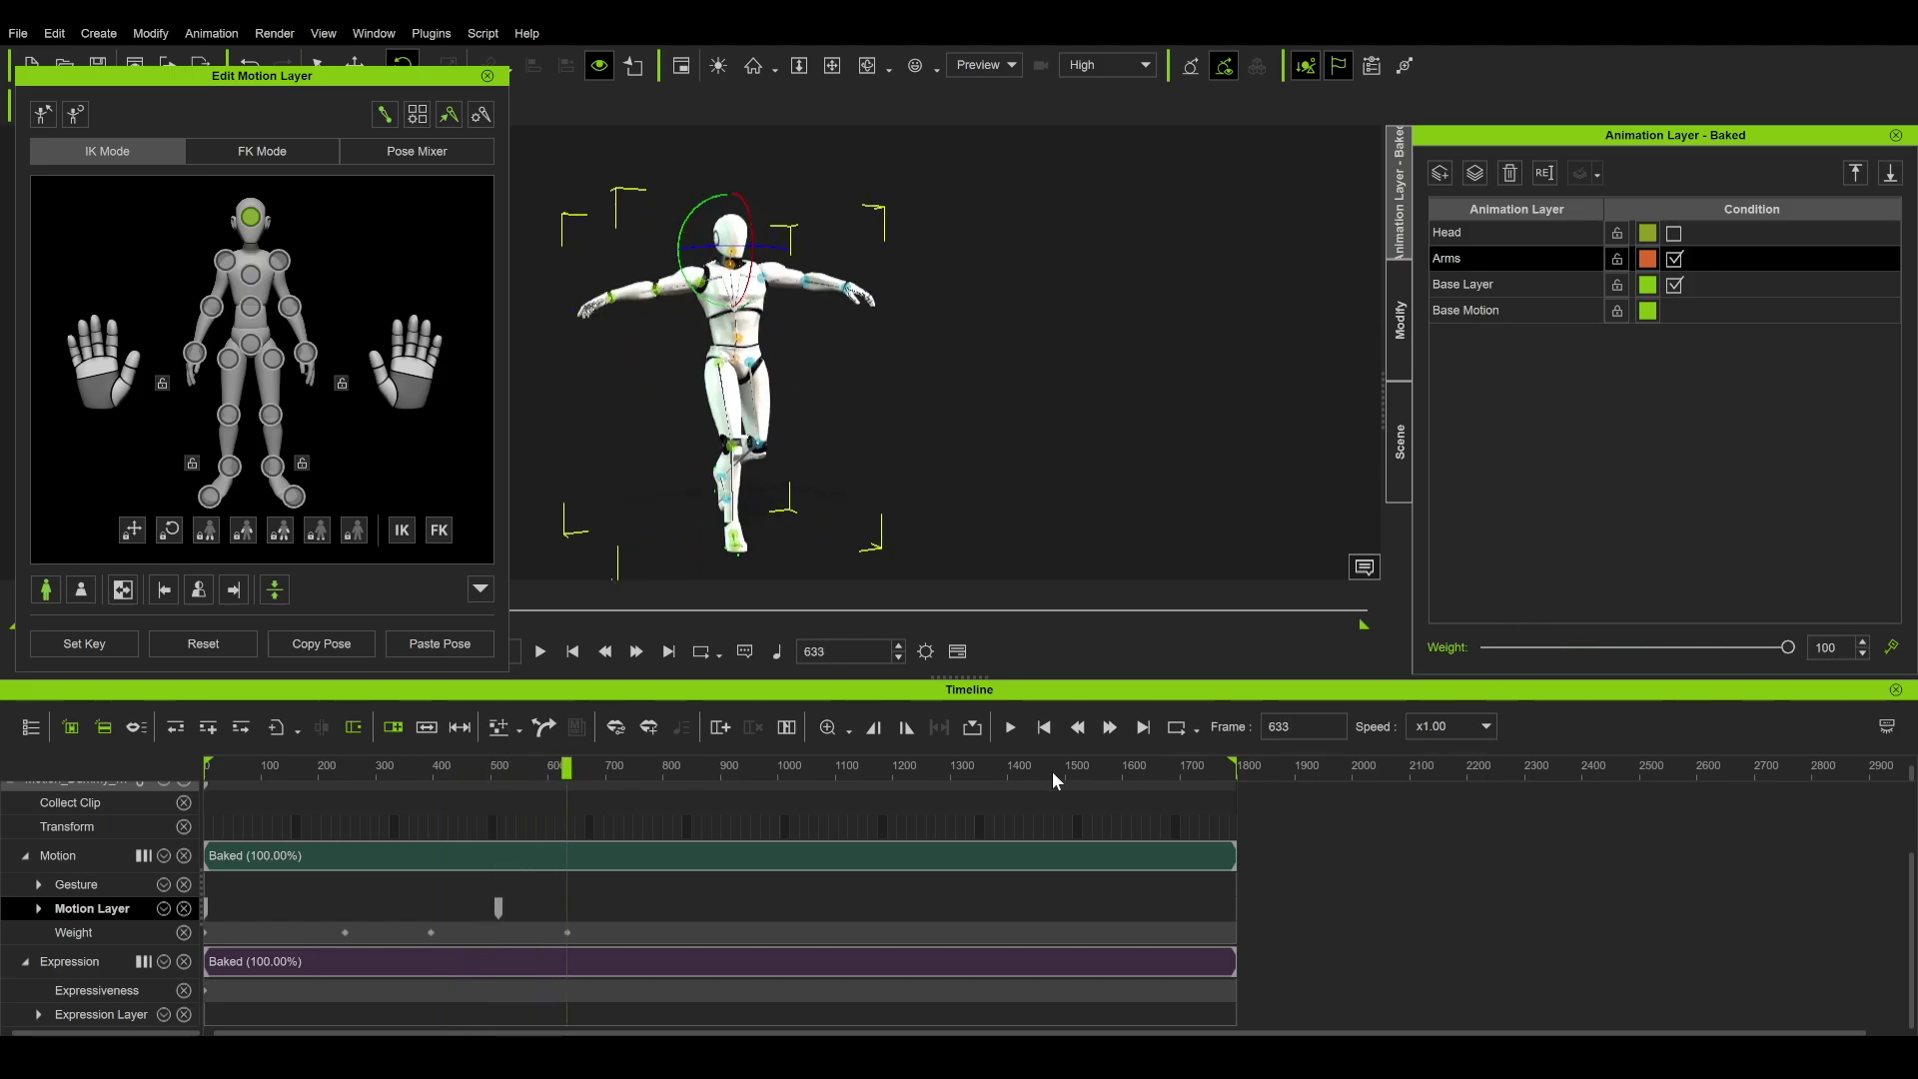
pyautogui.click(563, 933)
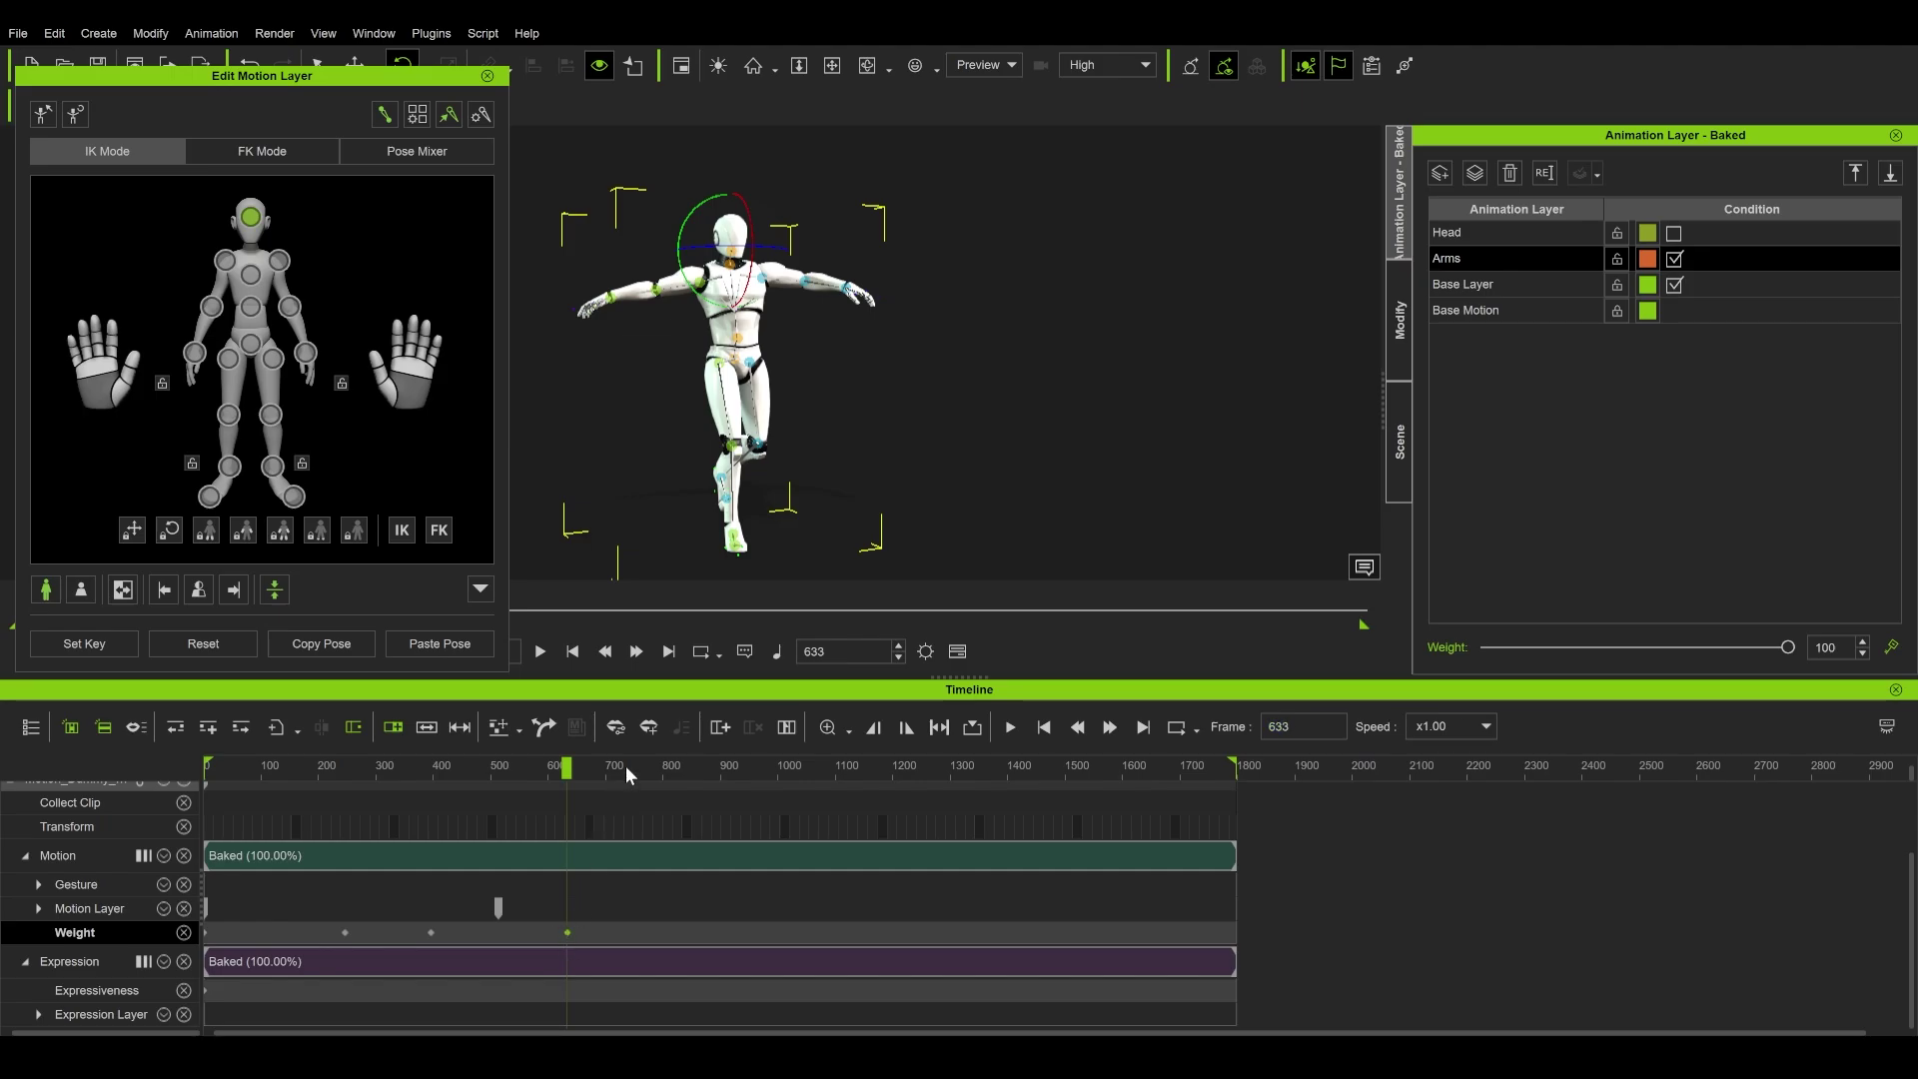
# Step: Key the Arms weight to 0 at frame 887, select the Head layer, and play the blend
pyautogui.moveTo(623, 770); pyautogui.dragTo(713, 770)
pyautogui.moveTo(1788, 648); pyautogui.dragTo(1486, 648)
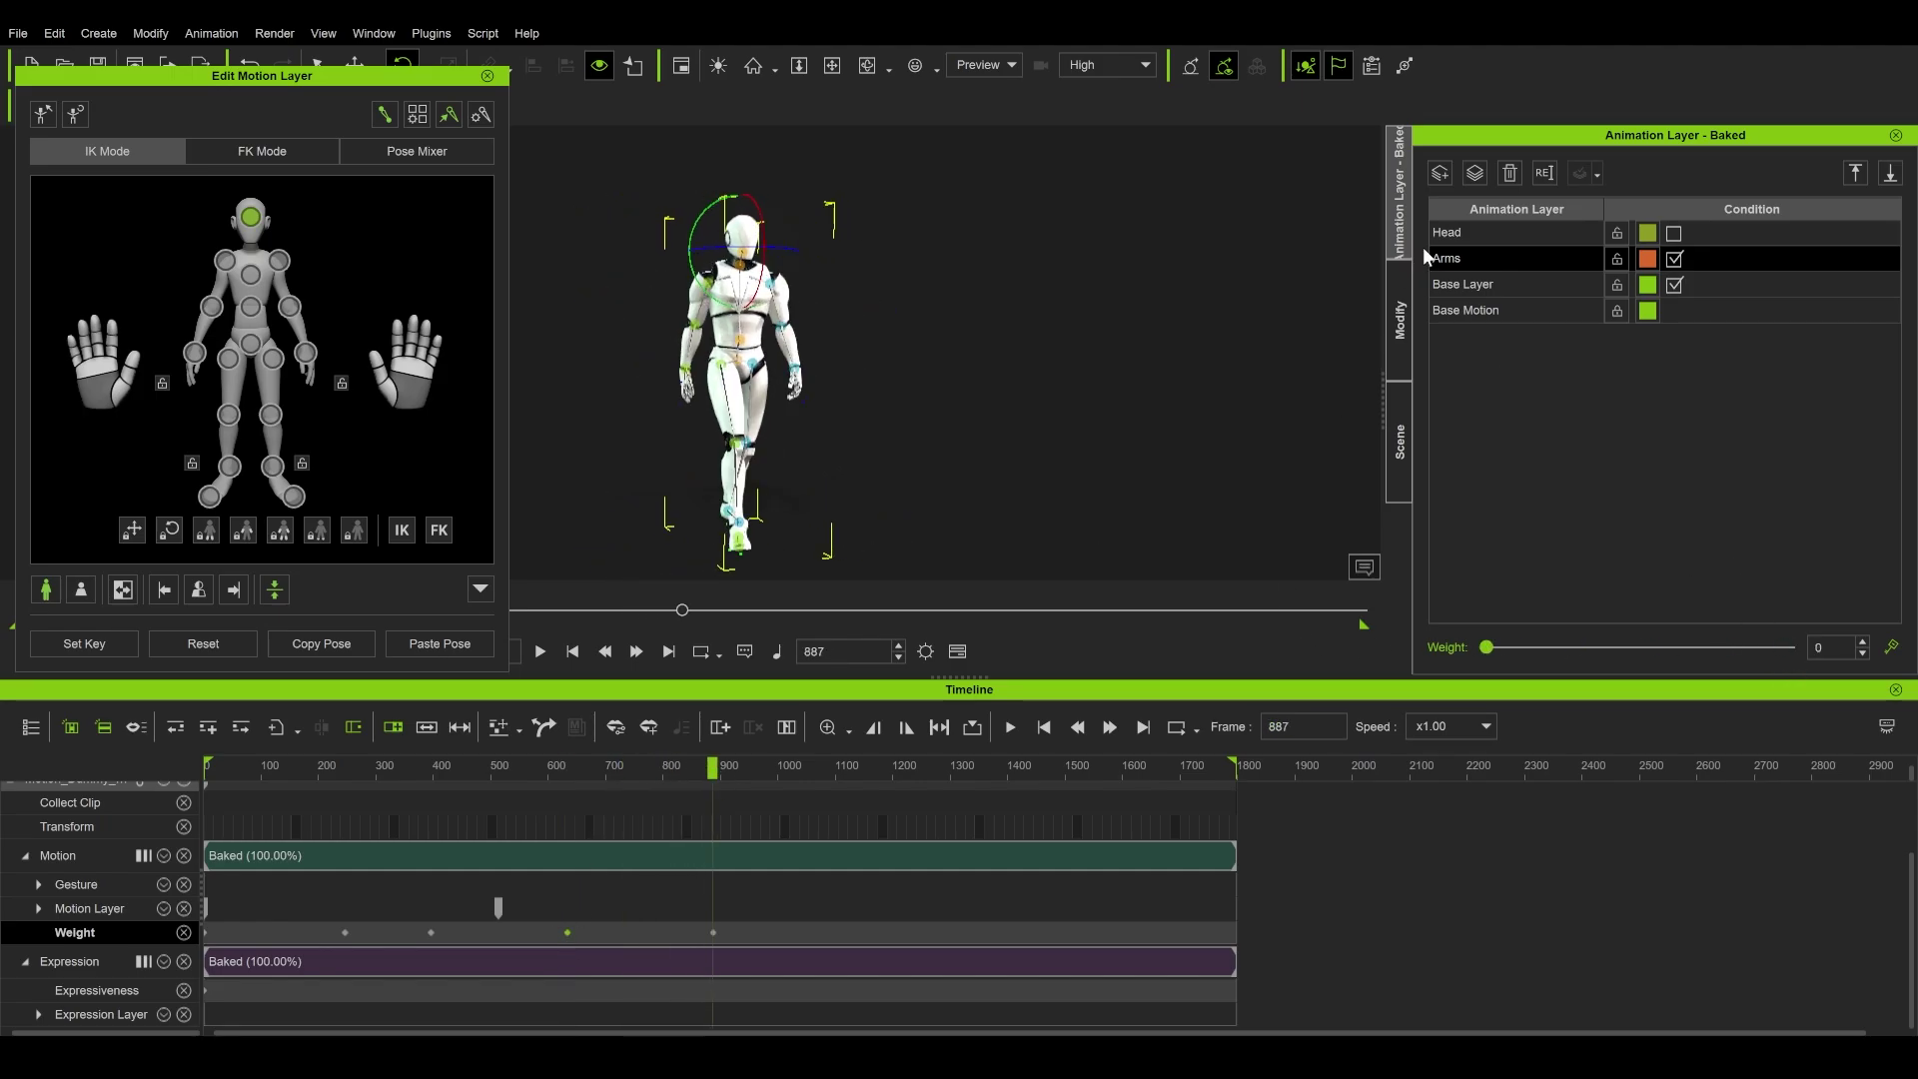
pyautogui.click(1519, 232)
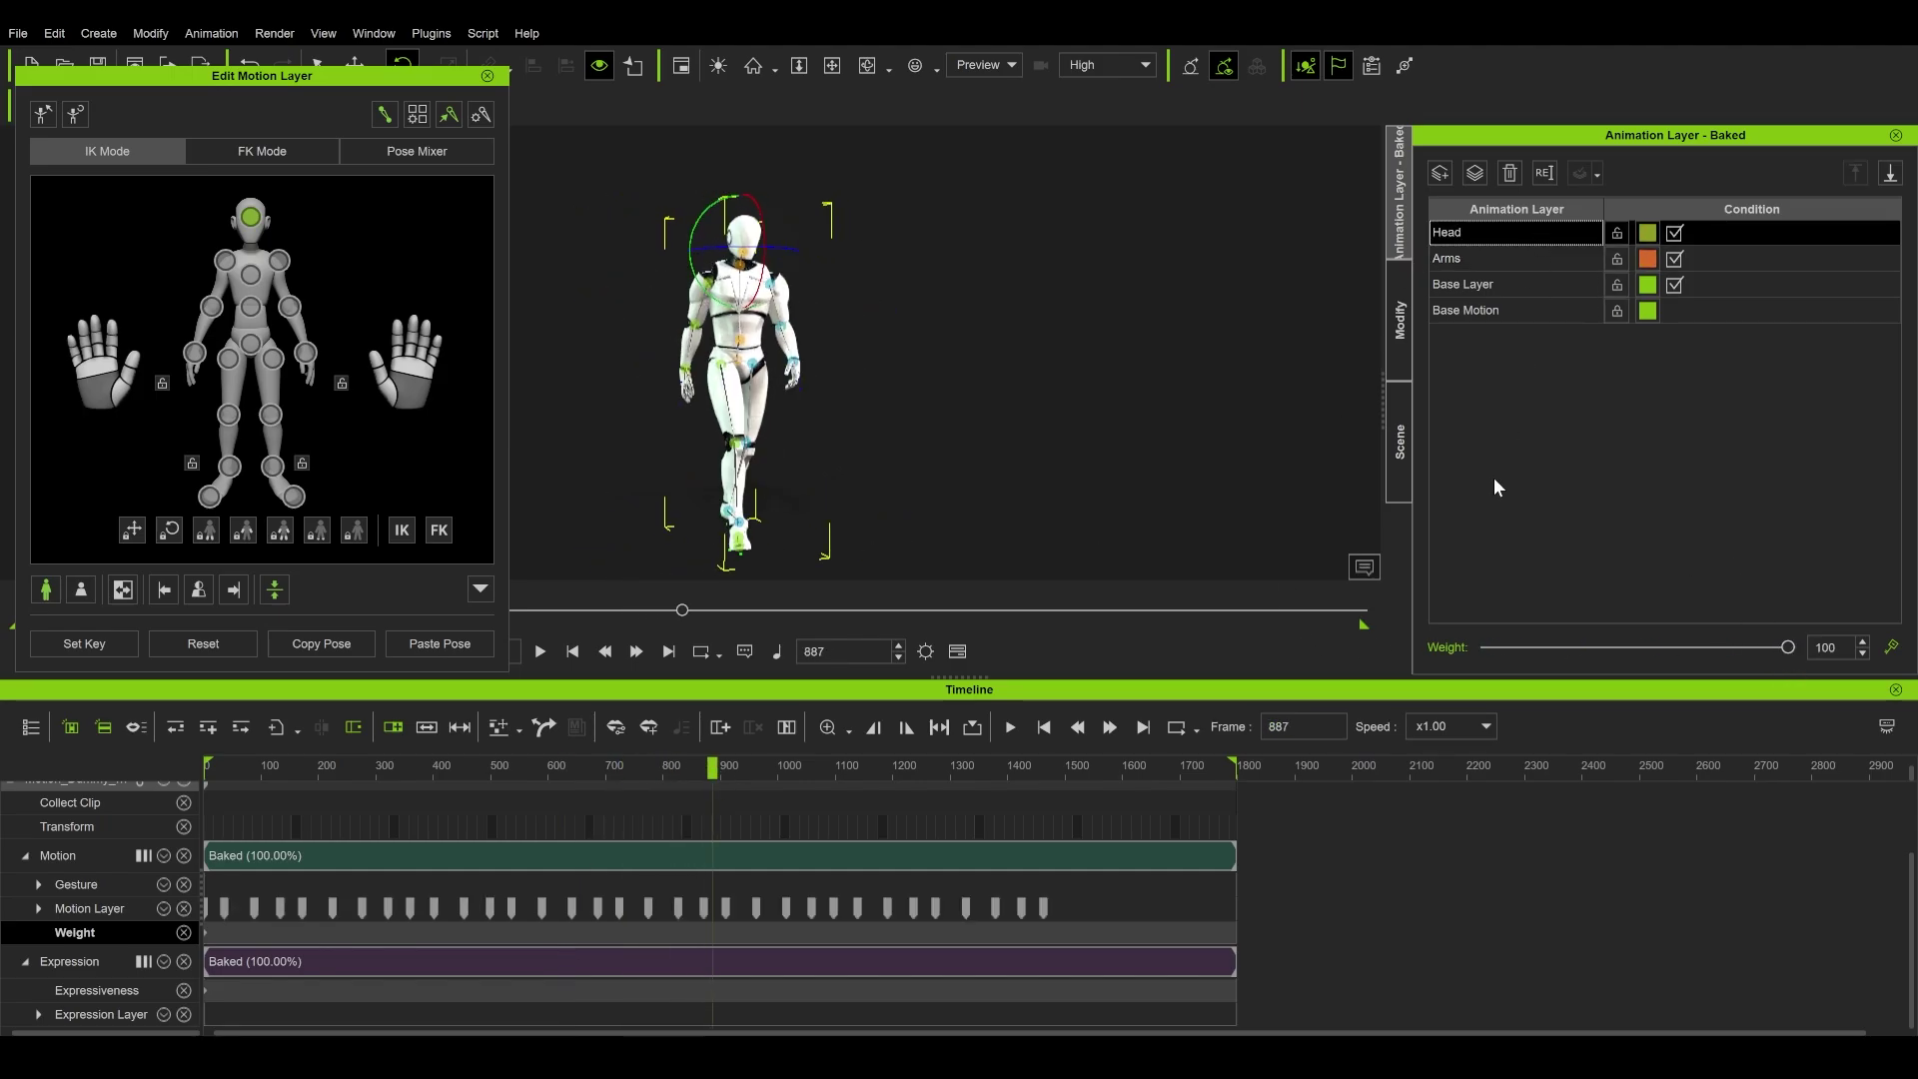
pyautogui.moveTo(705, 767); pyautogui.dragTo(208, 771)
pyautogui.press('space')
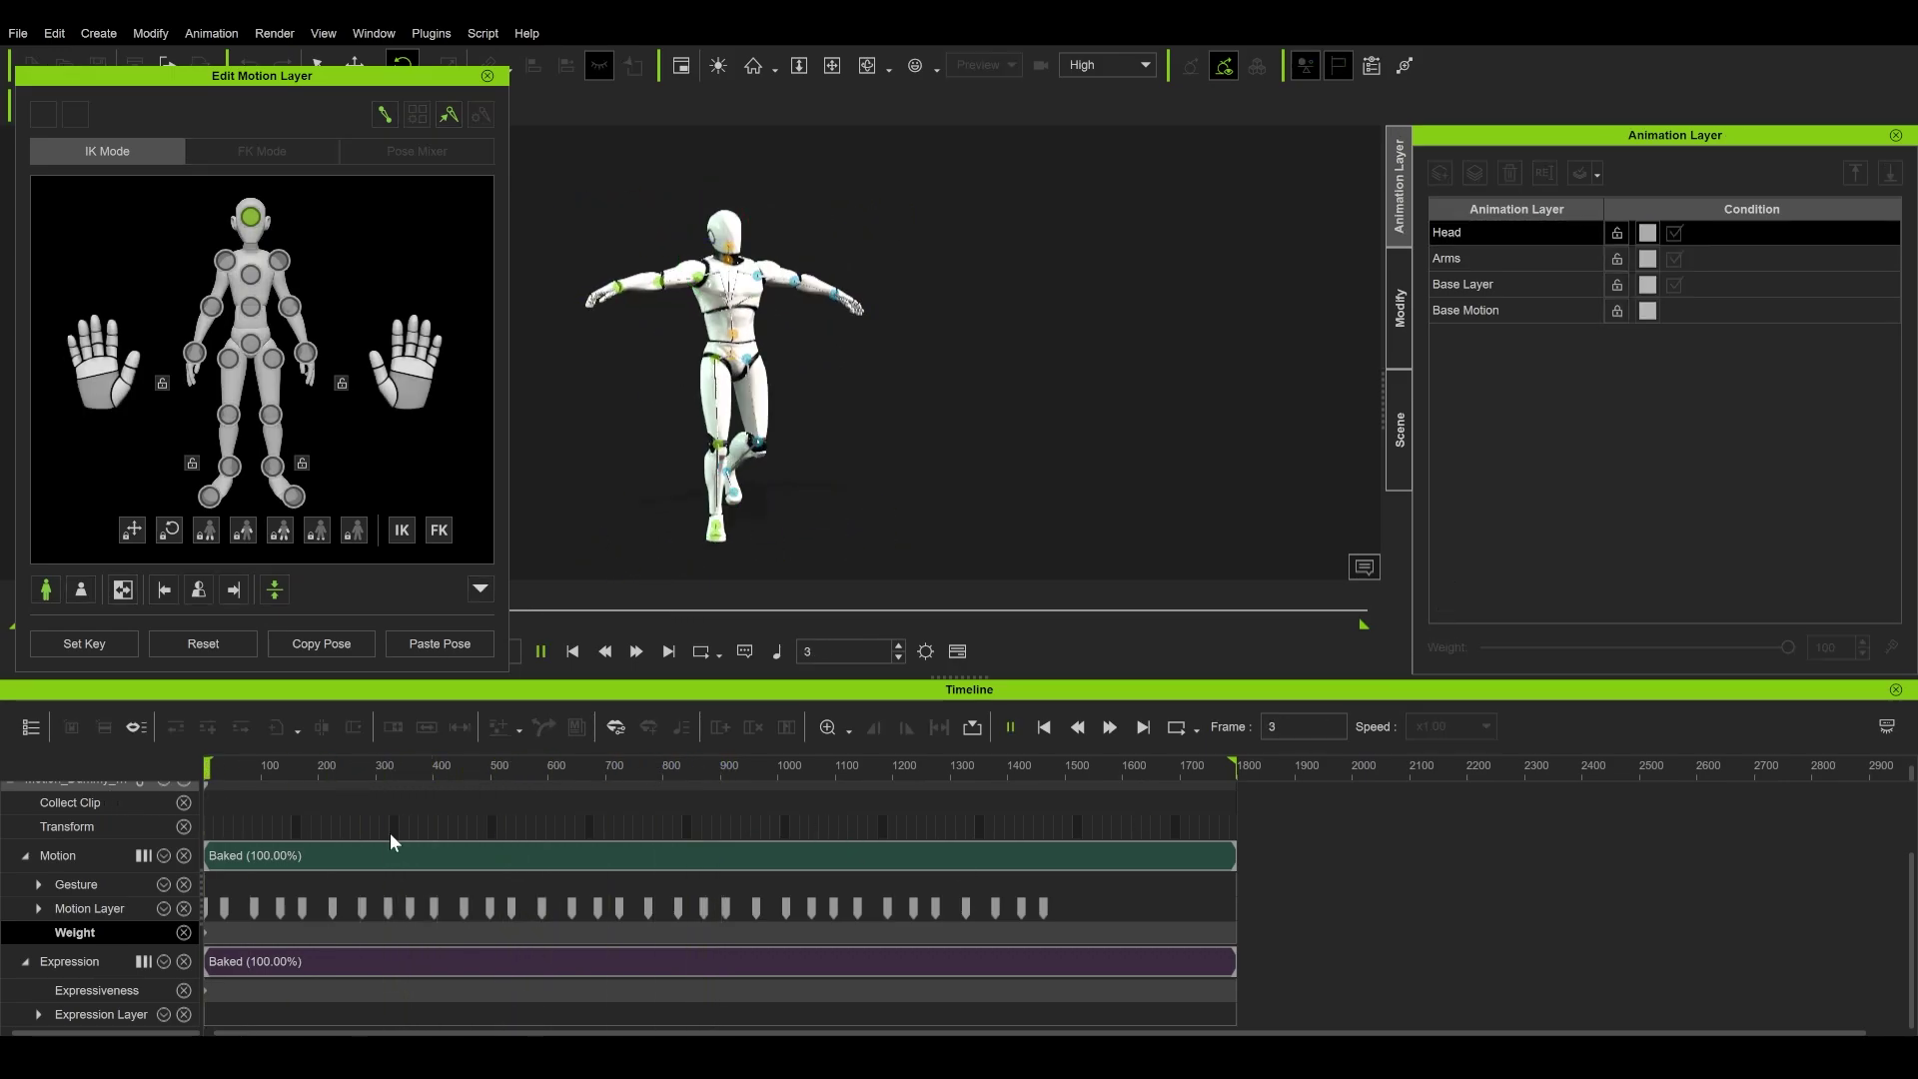
pyautogui.press('space')
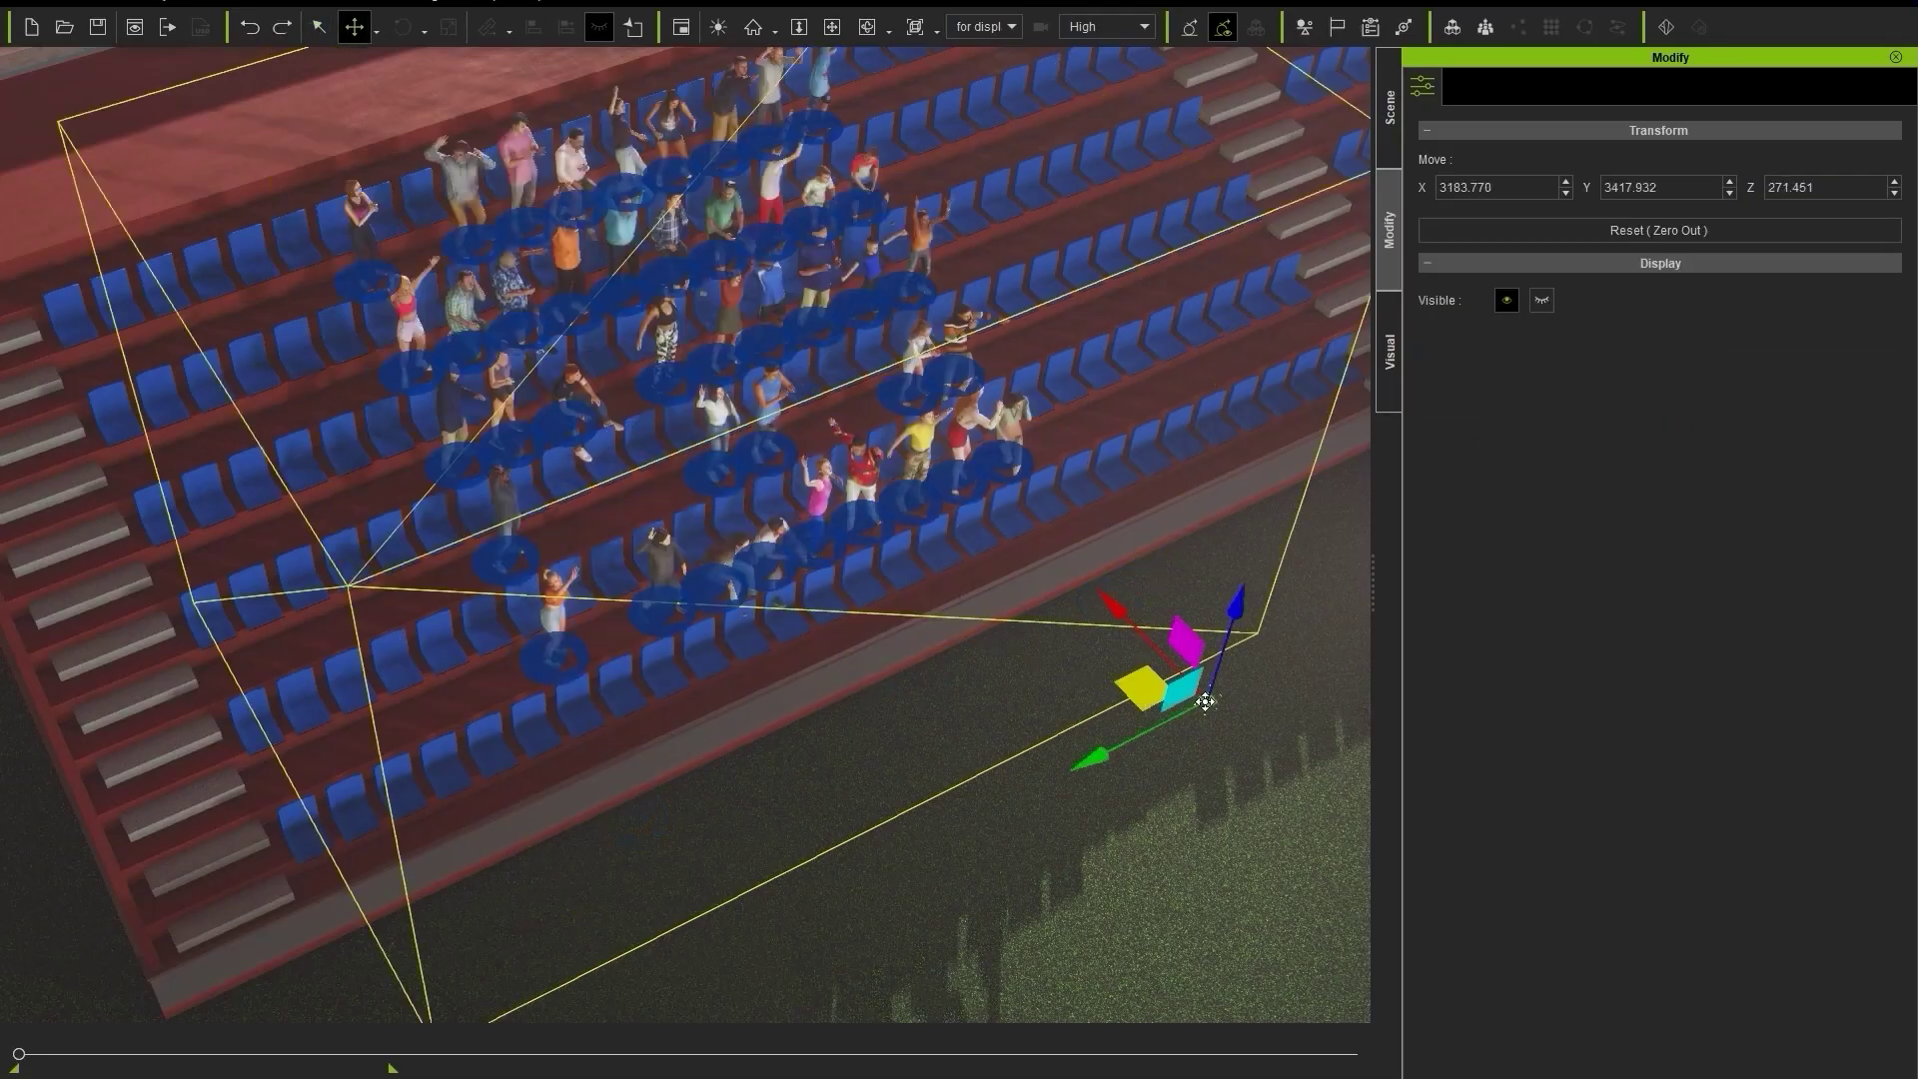
# Step: Drag the stadium crowd along its Y axis to a new spot in the stands
pyautogui.moveTo(1113, 751); pyautogui.dragTo(949, 885)
pyautogui.press('q')
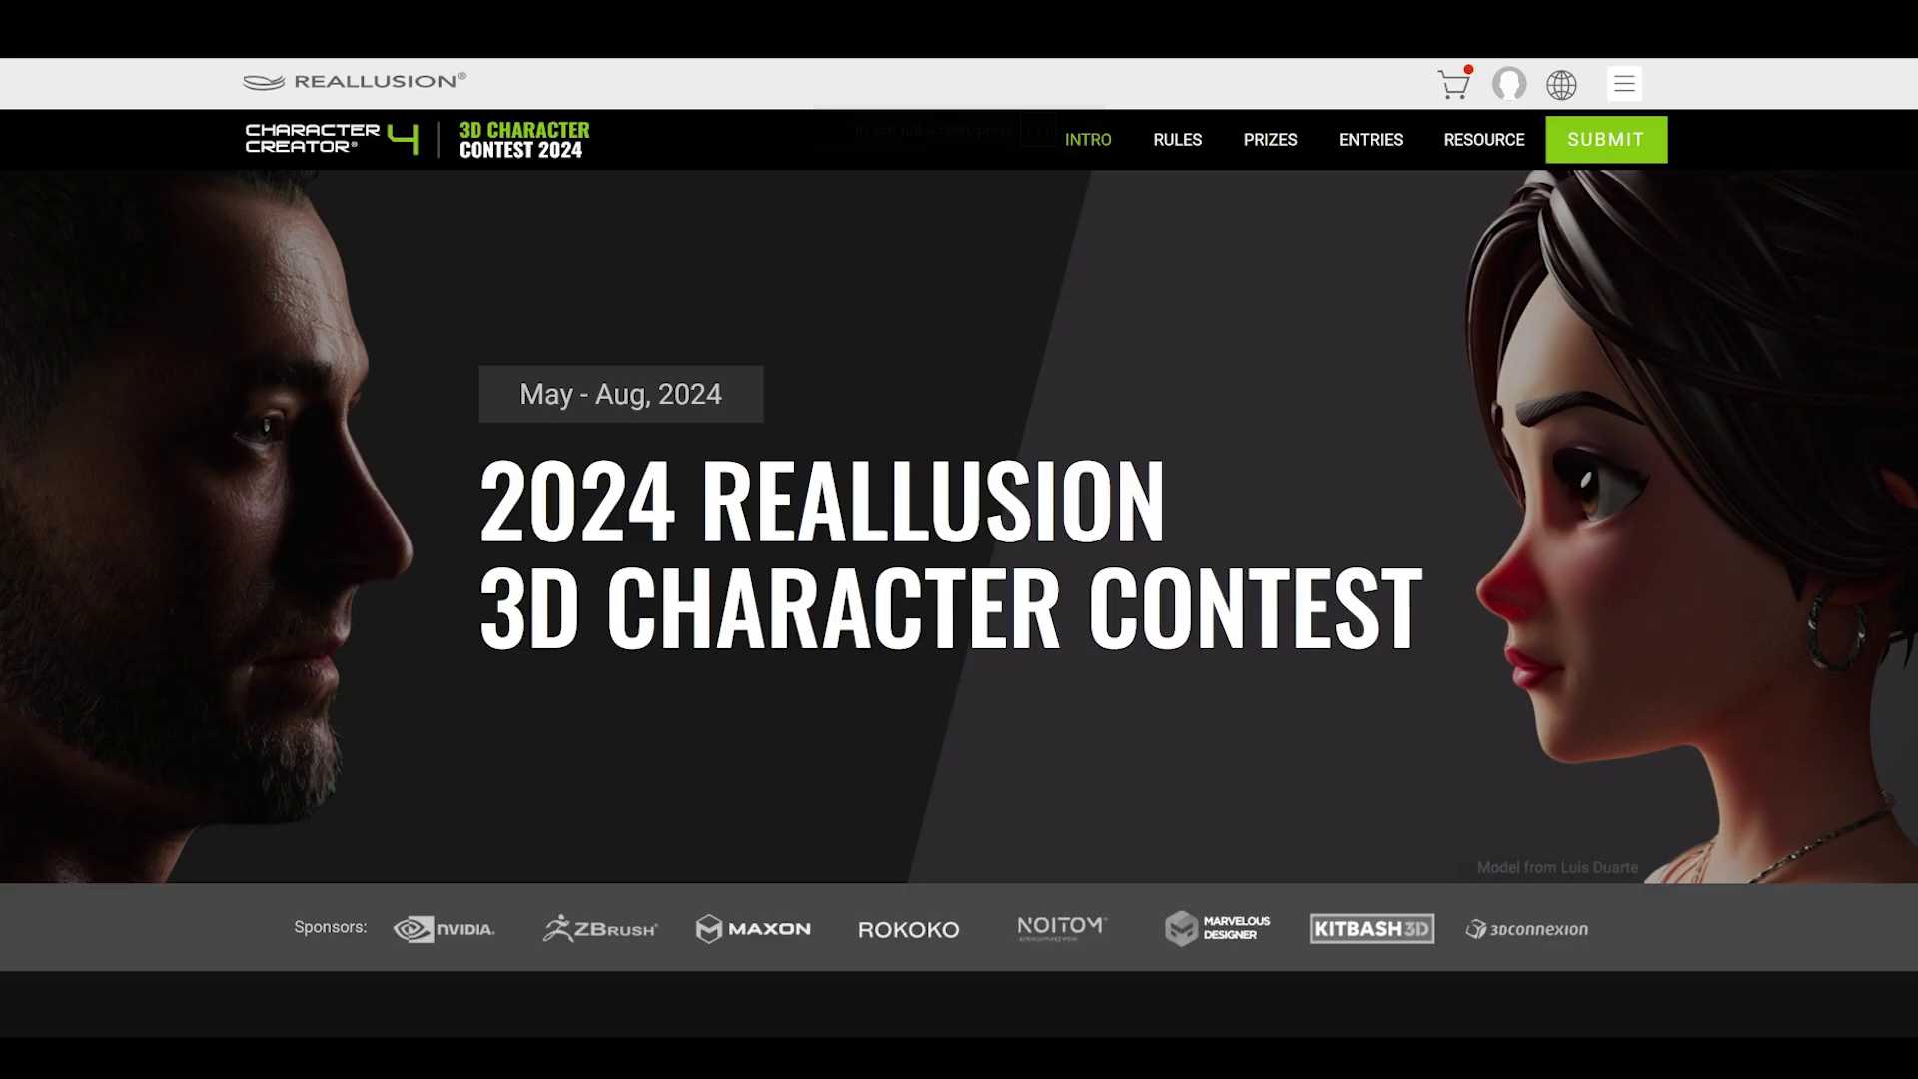
# Step: Scroll the contest page down to the Showcase and US$45,000+ prizes sections
pyautogui.scroll(-7, 1913, 359)
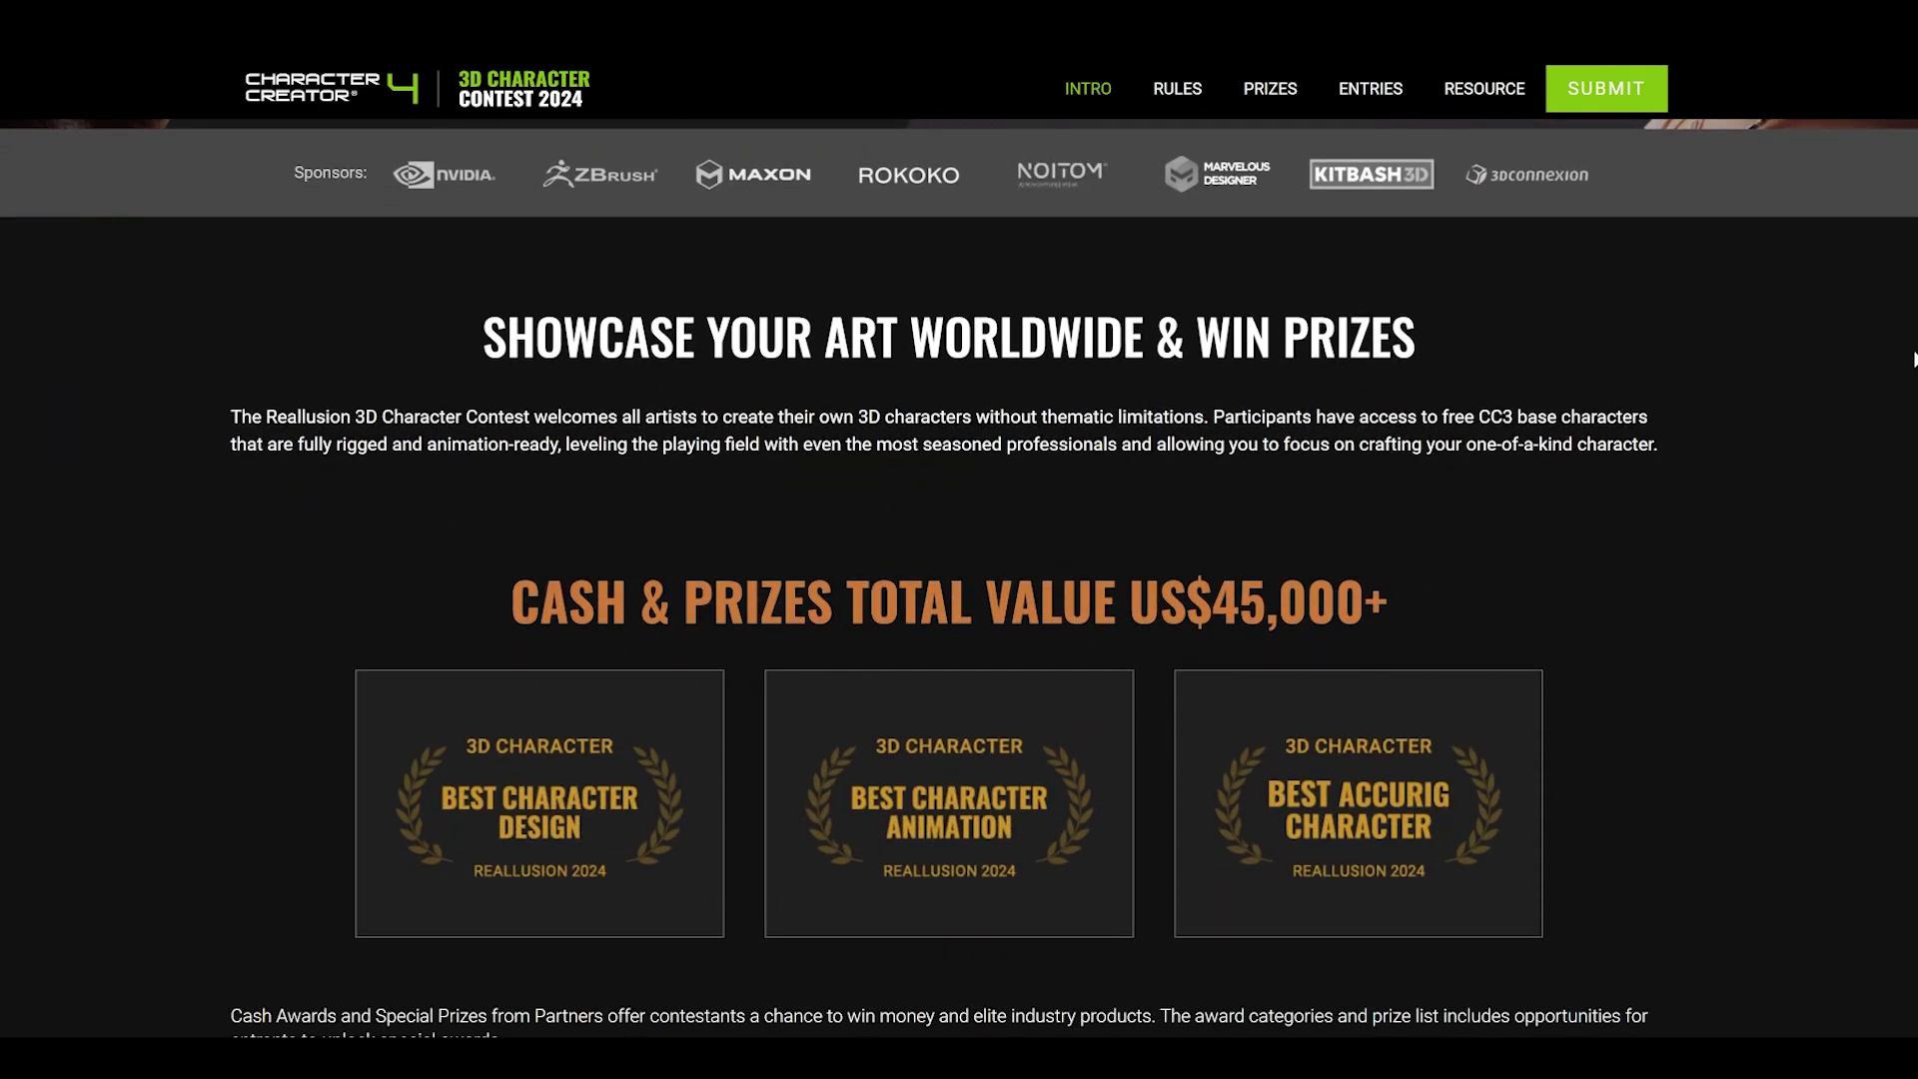